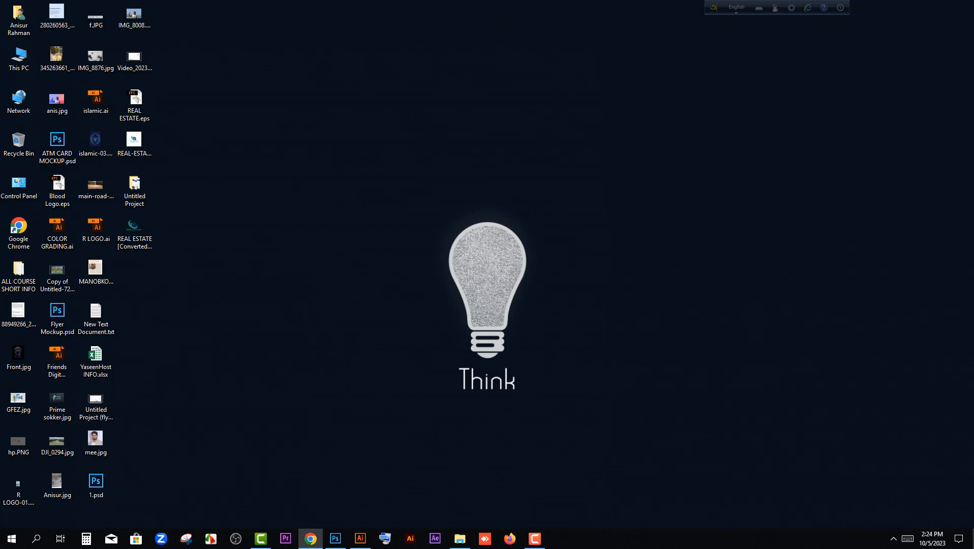
# Step: Open Chrome in a maximized window, search Google for photopea and go to the Photopea online editor site
pyautogui.click(310, 538)
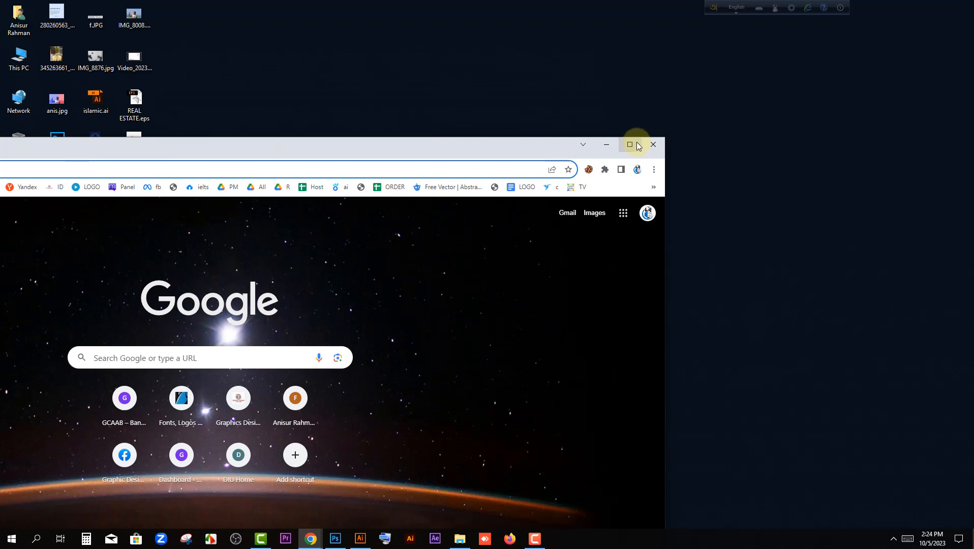
pyautogui.click(630, 145)
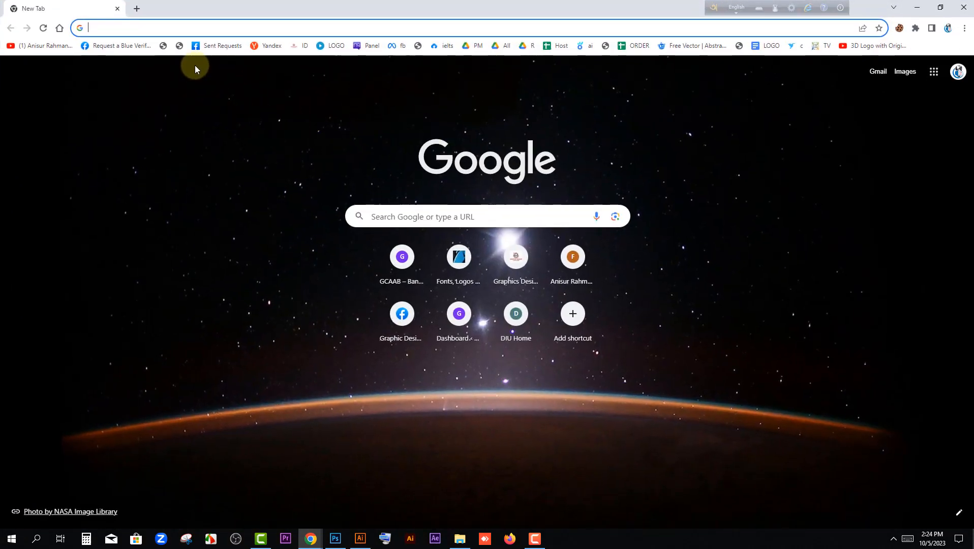
pyautogui.write('p')
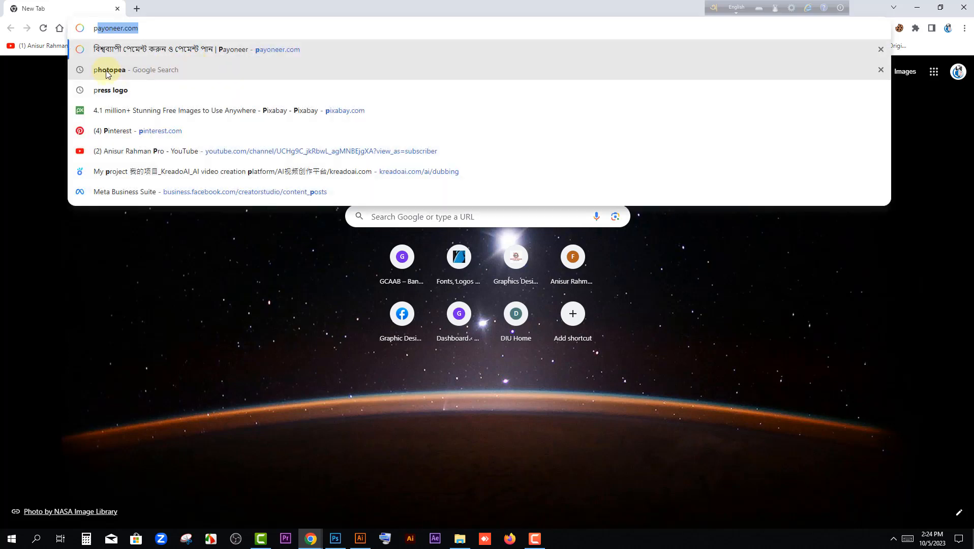
pyautogui.click(138, 71)
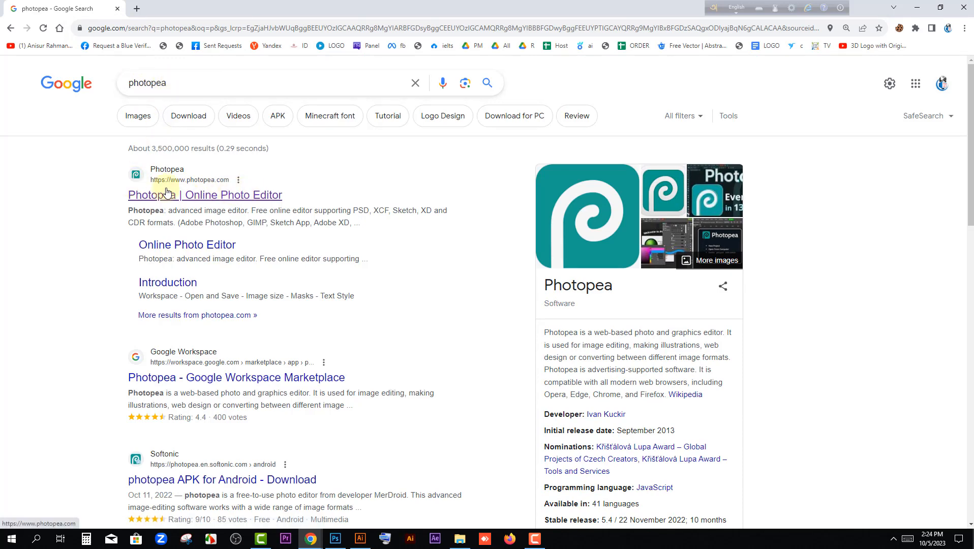
pyautogui.click(191, 192)
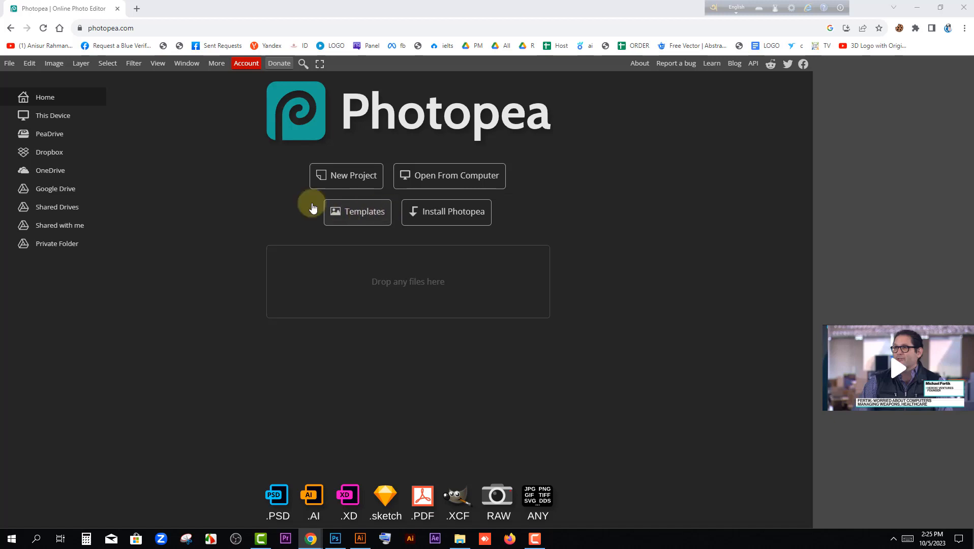
# Step: Open Photopea's template gallery and browse the Hot templates for logo mockups
pyautogui.click(355, 211)
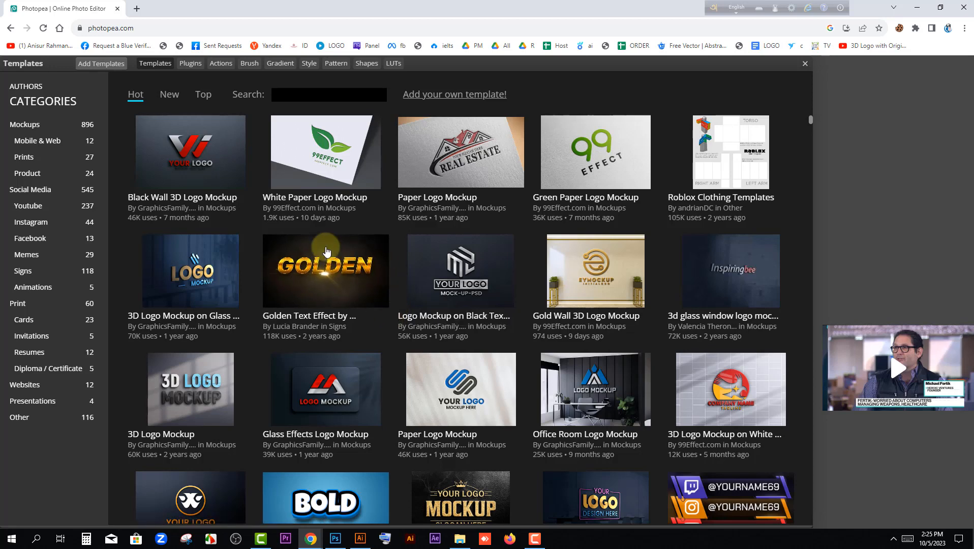
pyautogui.scroll(-4, 273, 334)
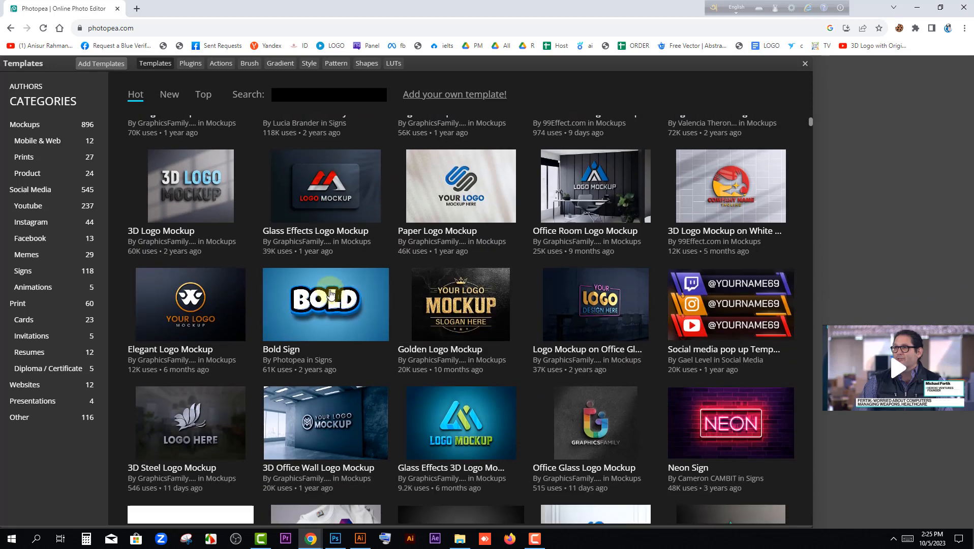
pyautogui.scroll(-3, 486, 359)
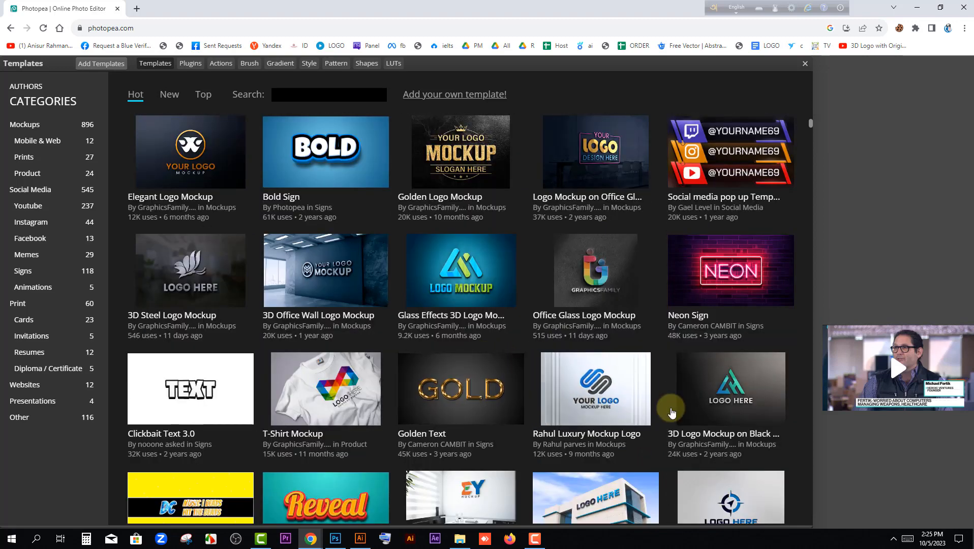
pyautogui.scroll(-8, 668, 408)
pyautogui.scroll(5, 703, 432)
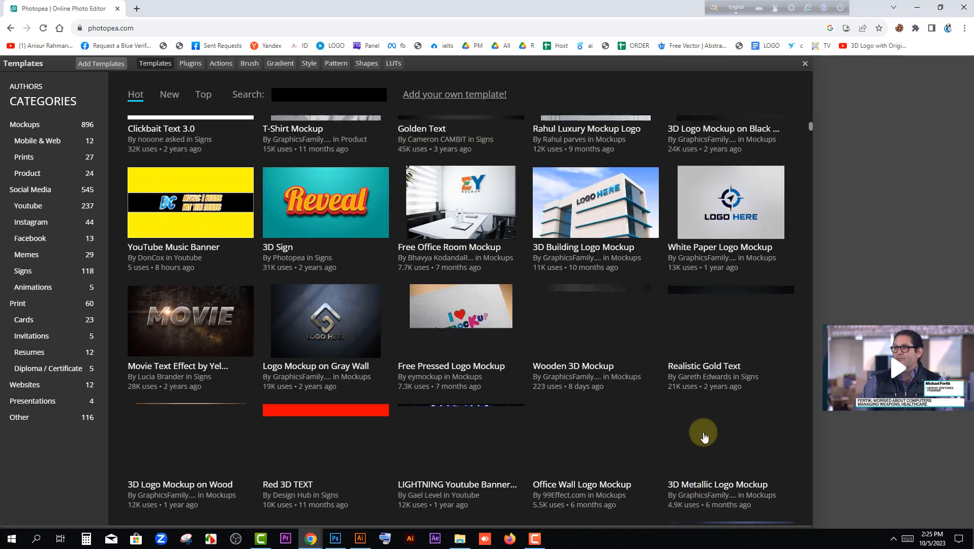
pyautogui.scroll(10, 702, 436)
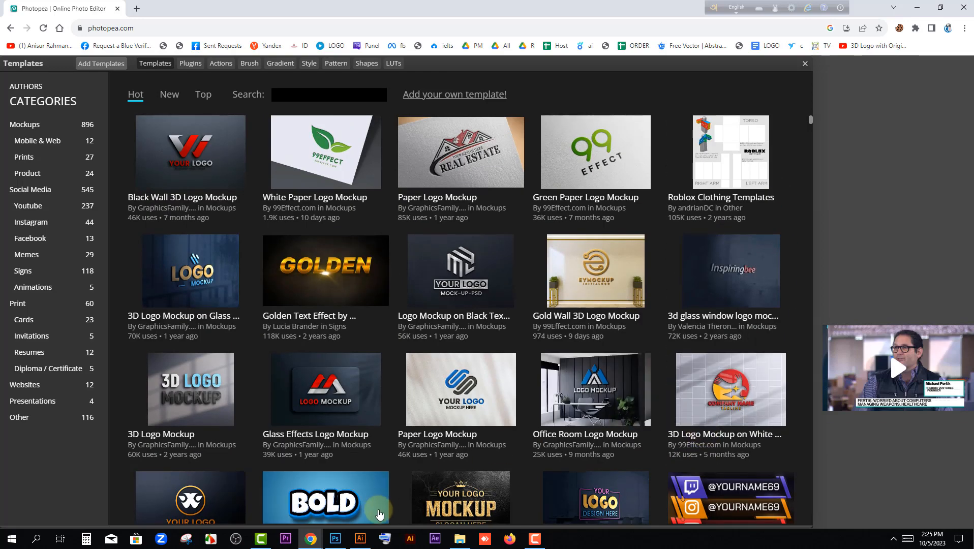
# Step: Switch to Illustrator, scale the real estate logo to about 701 by 536 px, move it slightly up and left, and return to Photopea
pyautogui.click(360, 538)
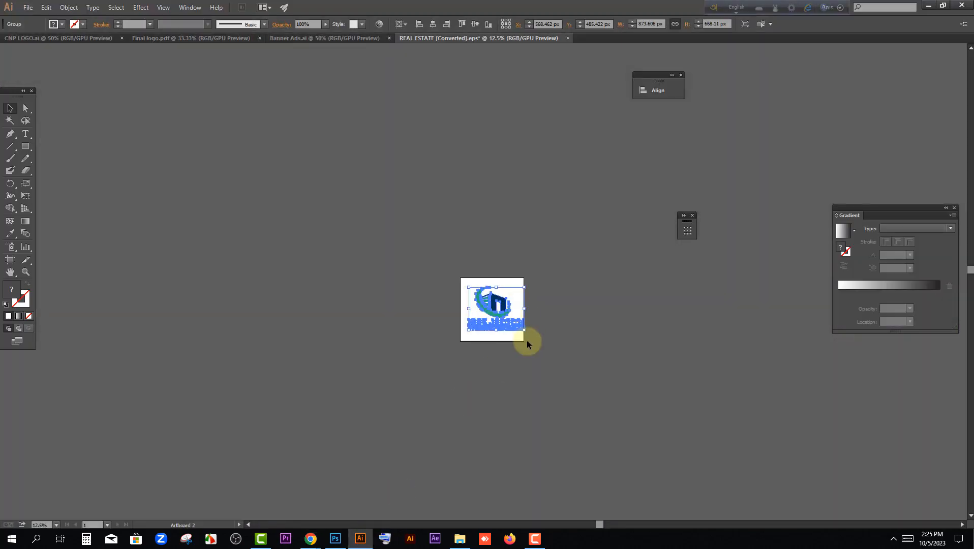
pyautogui.scroll(4, 496, 315)
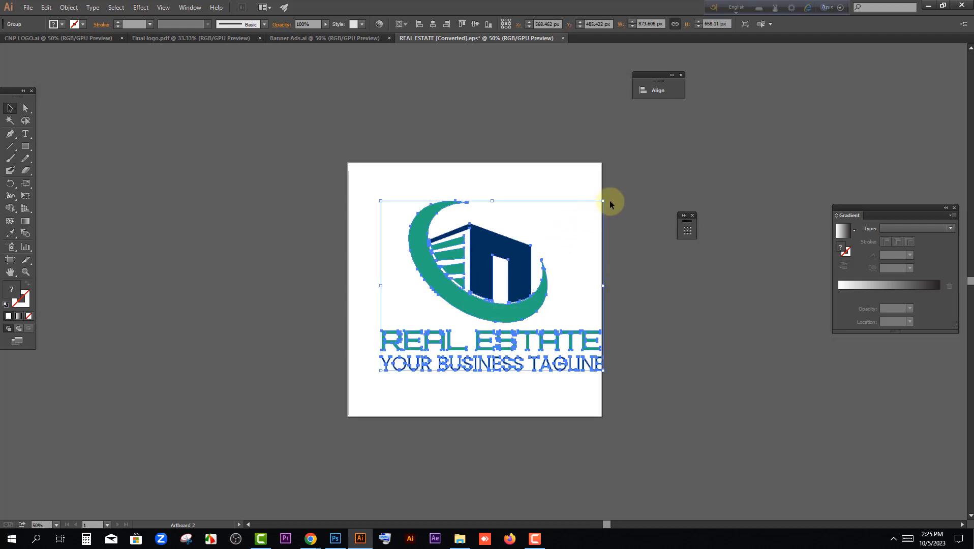
pyautogui.moveTo(603, 201); pyautogui.dragTo(500, 272)
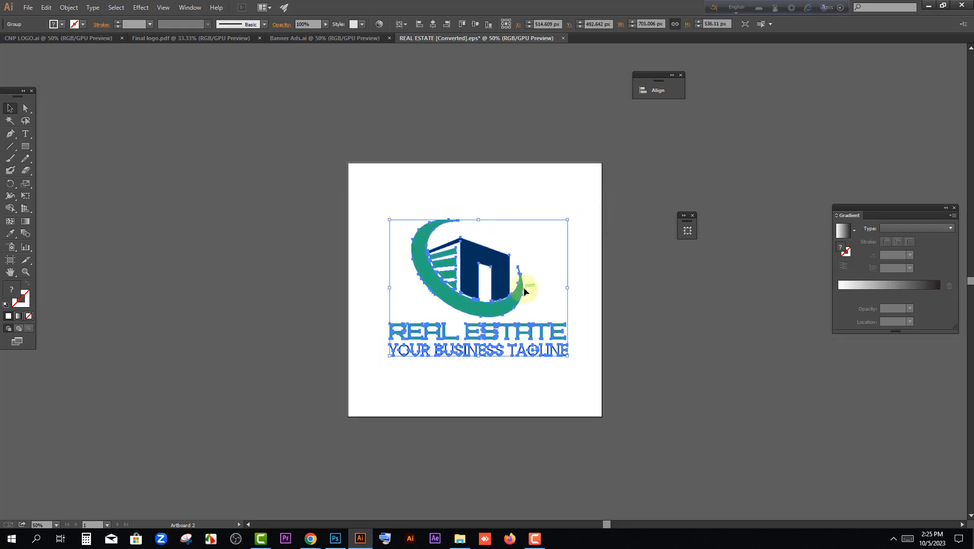
pyautogui.click(650, 316)
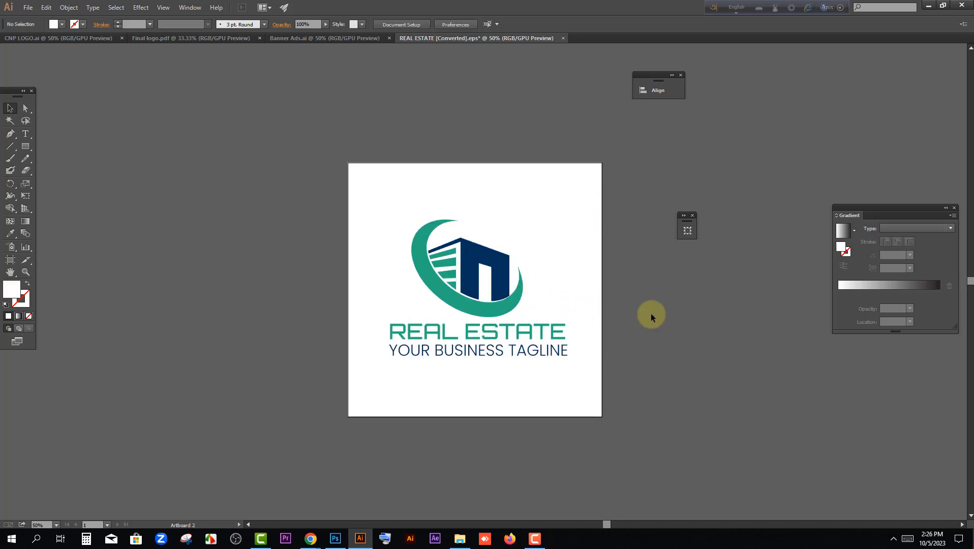
pyautogui.moveTo(482, 310)
pyautogui.mouseDown()
pyautogui.moveTo(484, 295)
pyautogui.moveTo(449, 292)
pyautogui.moveTo(437, 264)
pyautogui.moveTo(474, 303)
pyautogui.mouseUp()
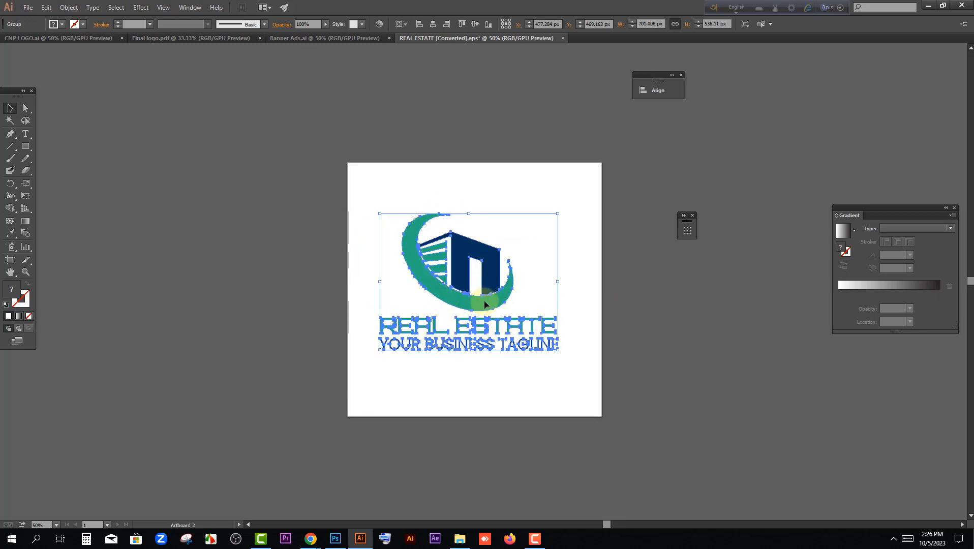
pyautogui.click(929, 5)
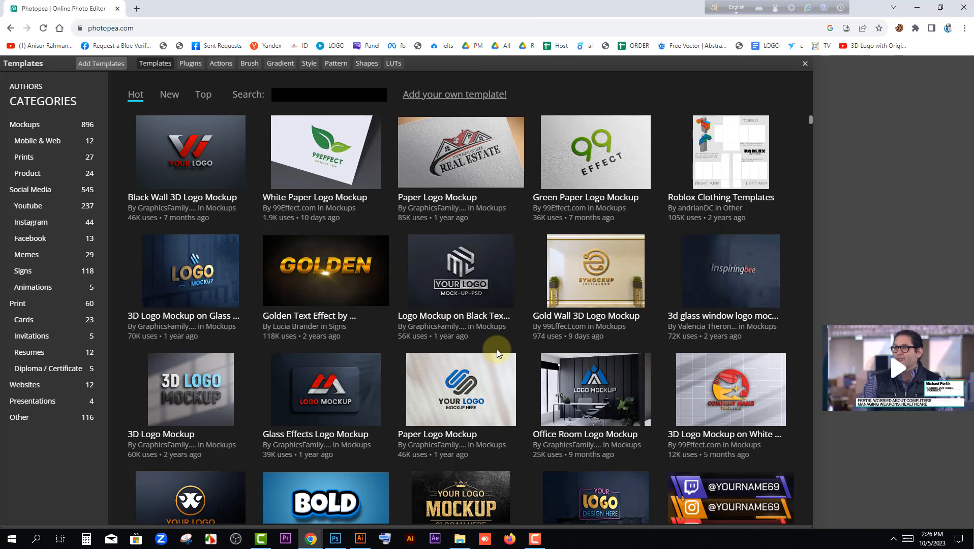
# Step: Find the Free Office Room Mockup in the template gallery and open it for editing
pyautogui.scroll(-2, 496, 350)
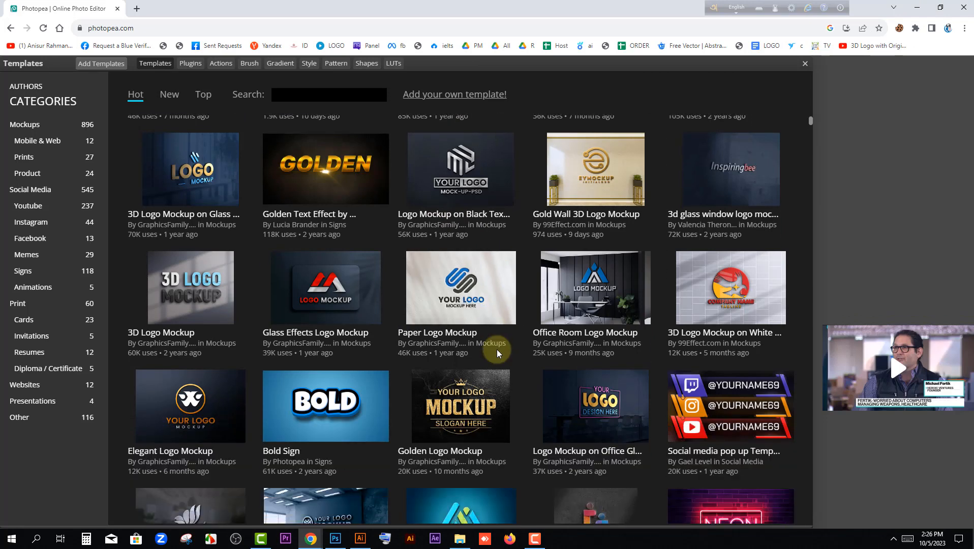
pyautogui.scroll(2, 496, 349)
pyautogui.scroll(-10, 657, 389)
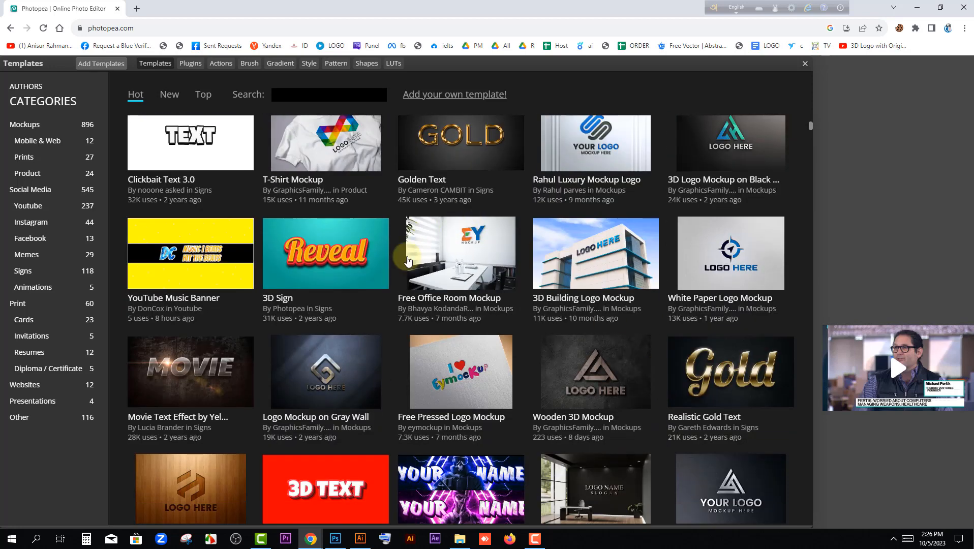
pyautogui.click(486, 254)
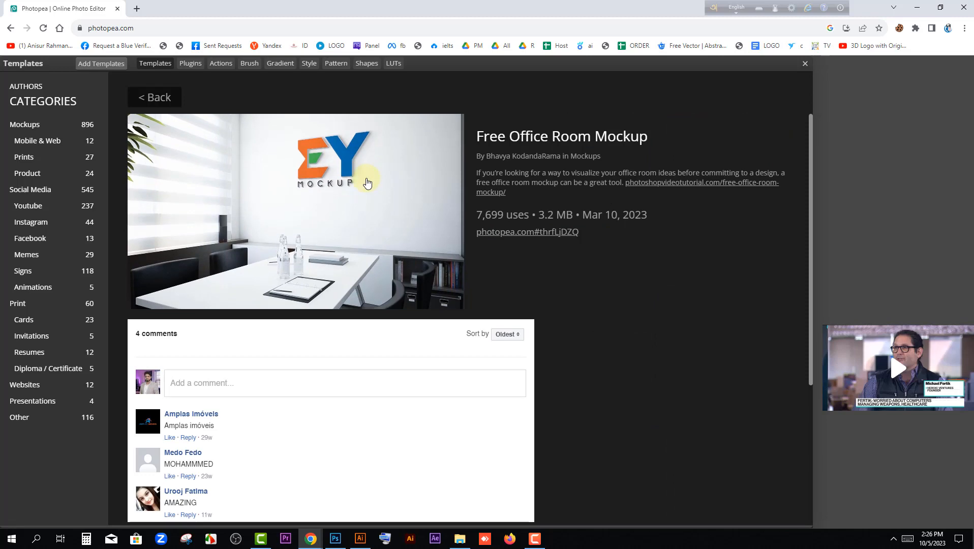
pyautogui.click(335, 188)
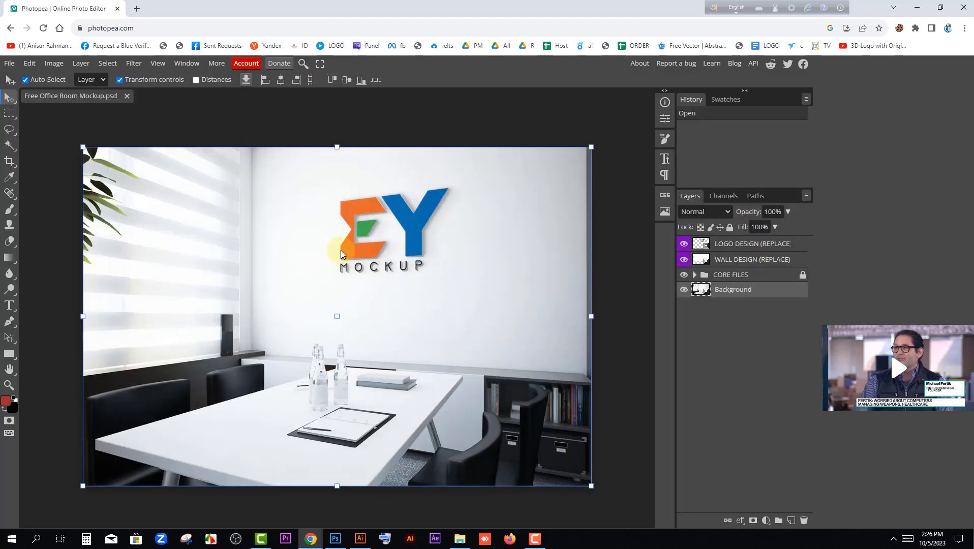
# Step: Open the contents of the LOGO DESIGN (REPLACE) smart object and hide its placeholder logo, Layer 1
pyautogui.click(743, 243)
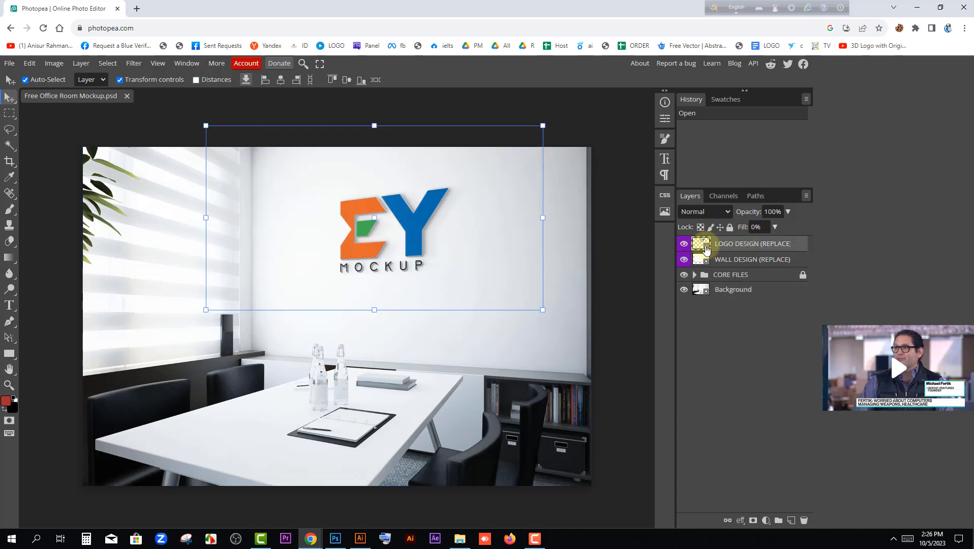
pyautogui.doubleClick(706, 246)
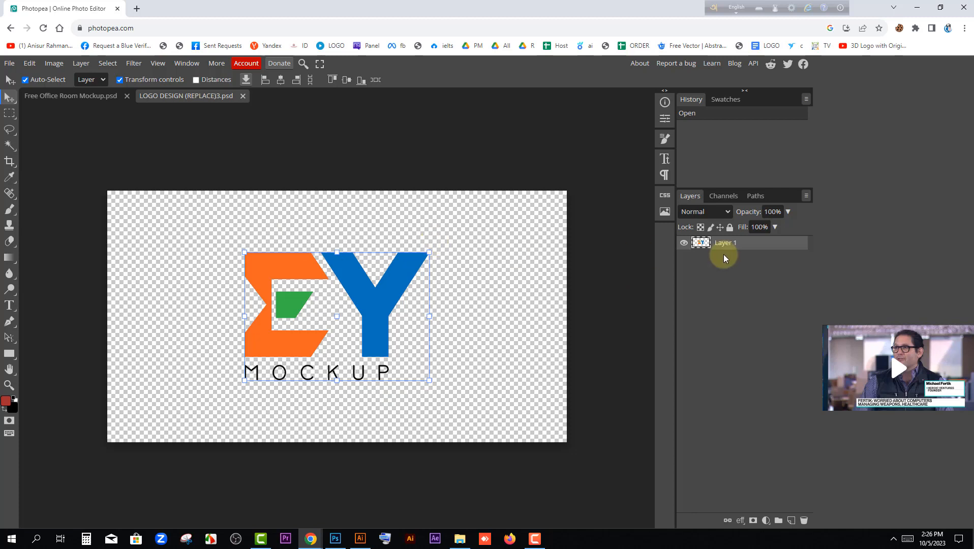
pyautogui.click(684, 243)
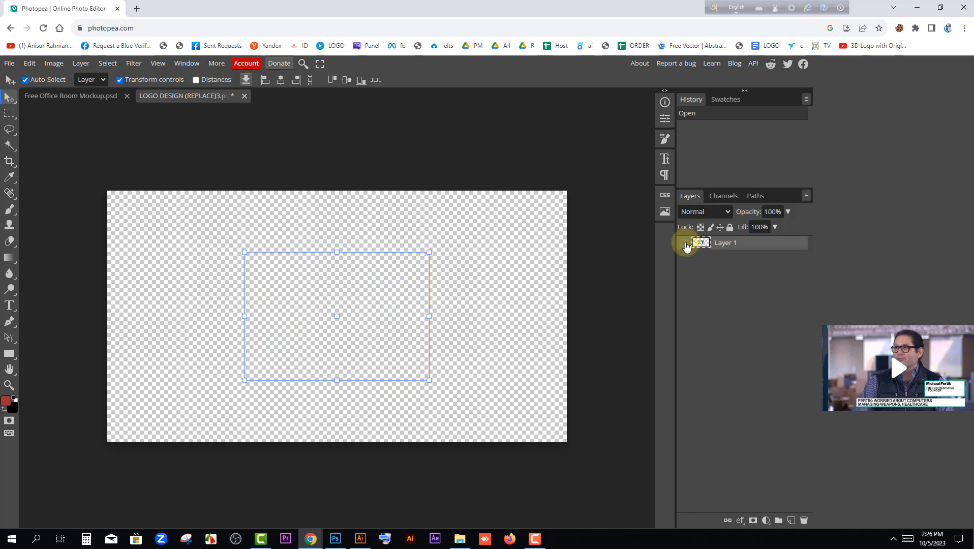
# Step: Place the REAL ESTATE [Converted] desktop file into the smart object and scale it to about 10.3% width and 9.7% height
pyautogui.click(916, 8)
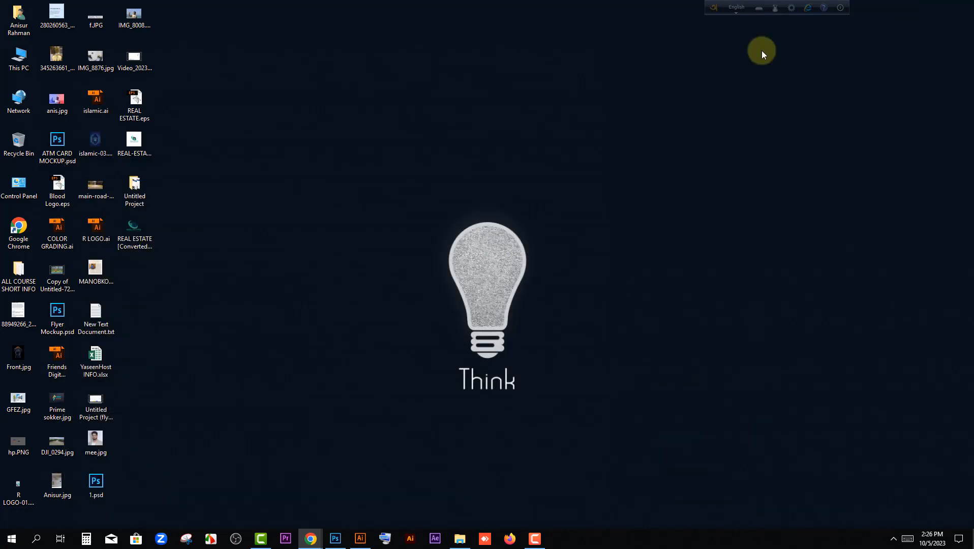
pyautogui.moveTo(153, 234); pyautogui.dragTo(356, 314)
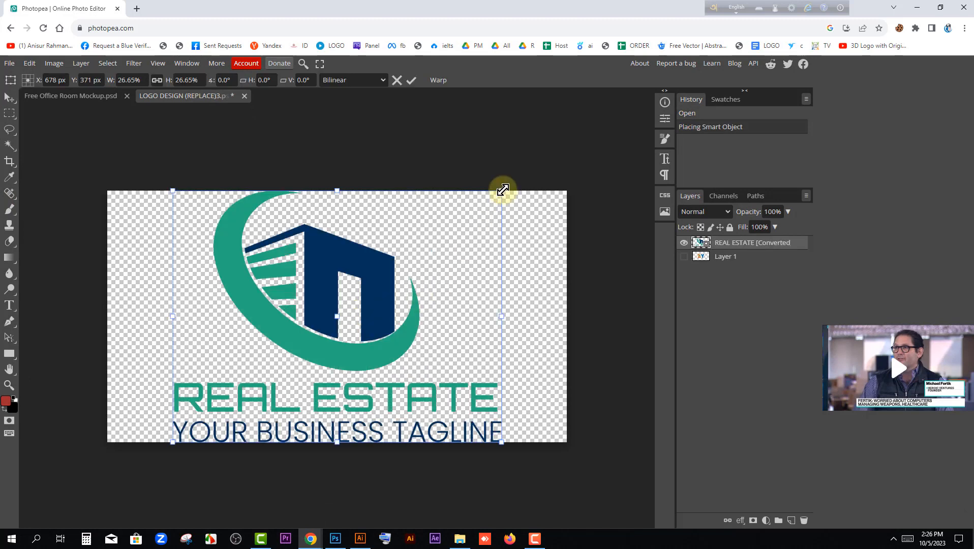
pyautogui.moveTo(502, 190); pyautogui.dragTo(401, 271)
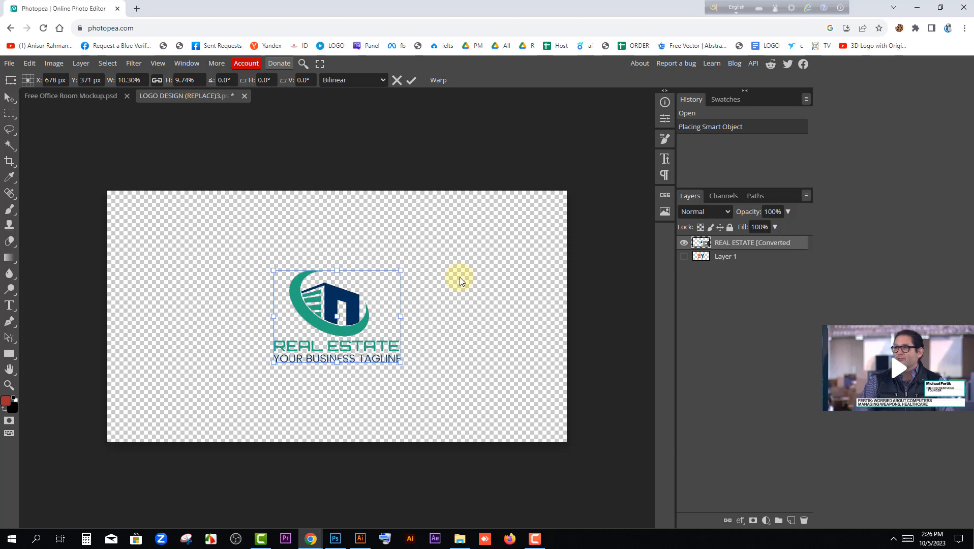
pyautogui.press('Return')
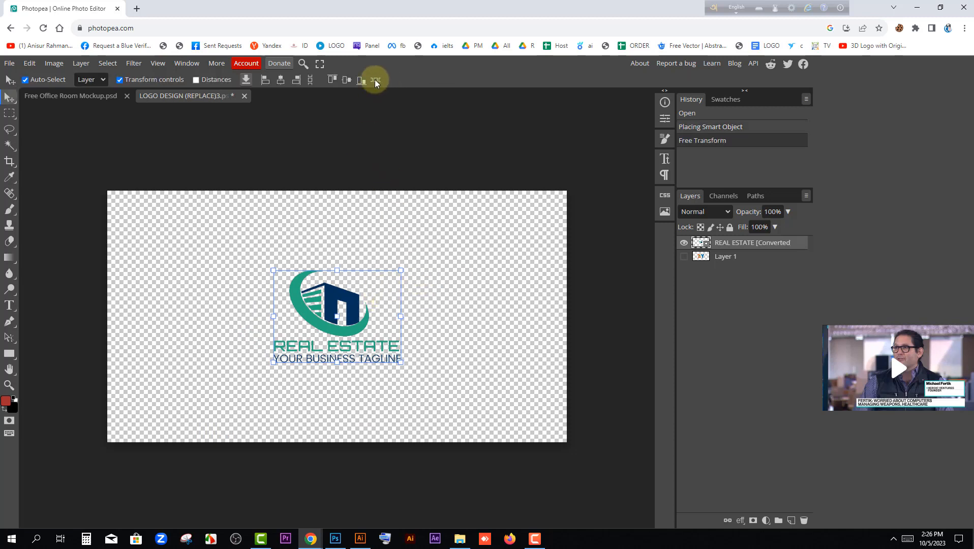
# Step: Save the logo smart object and check the updated logo on the wall in the Free Office Room Mockup
pyautogui.hotkey('ctrl', 's')
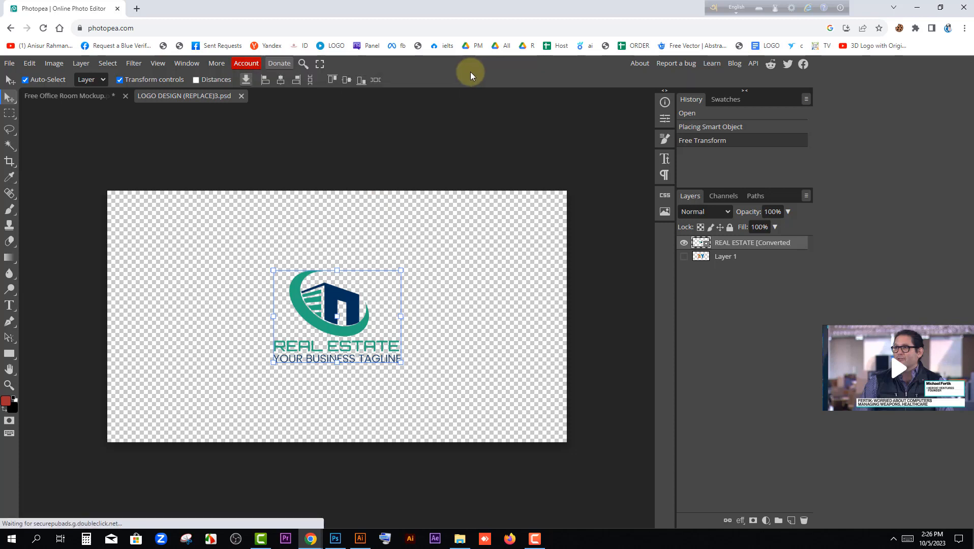
pyautogui.click(71, 95)
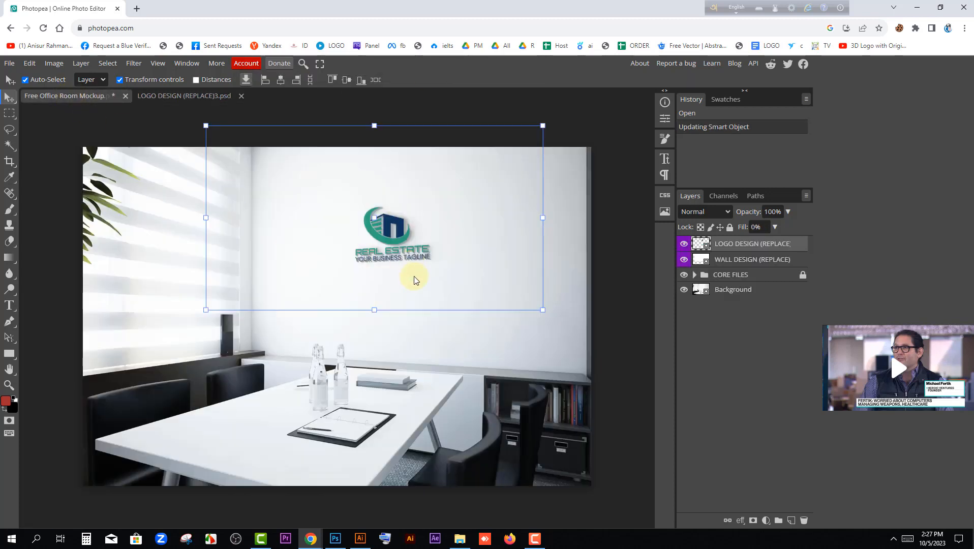
pyautogui.click(610, 318)
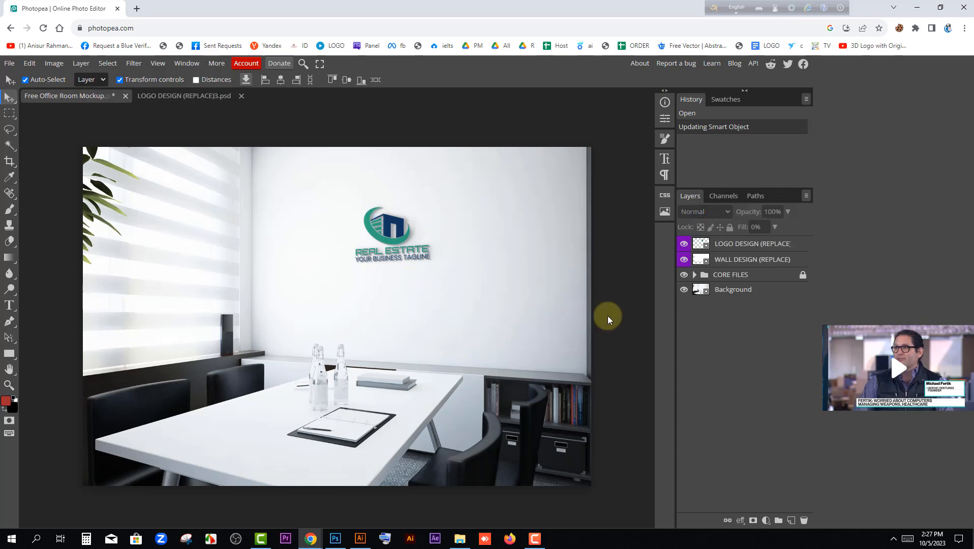
# Step: Return to the LOGO DESIGN (REPLACE) document and enlarge the real estate logo to about 15.7% width and 14.2% height
pyautogui.click(163, 95)
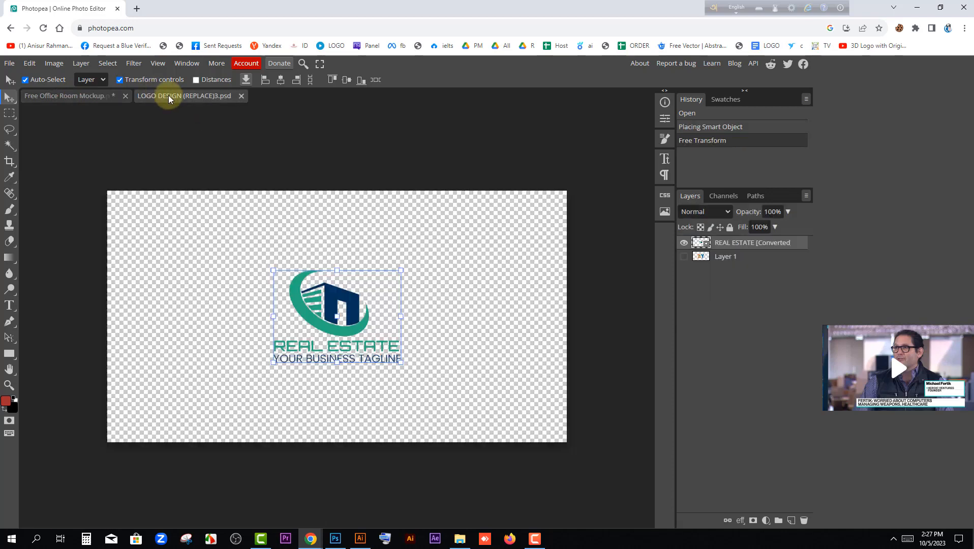
pyautogui.hotkey('ctrl', 't')
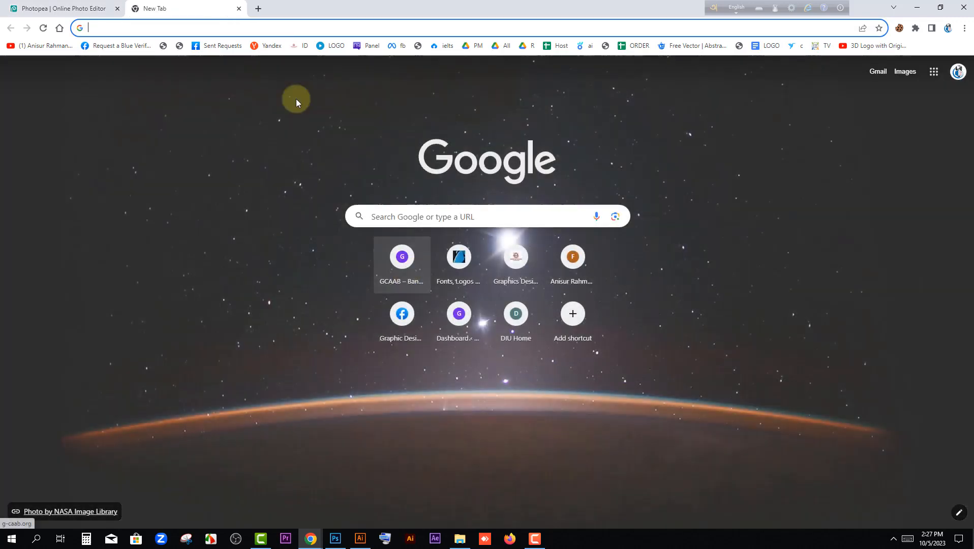
pyautogui.click(109, 7)
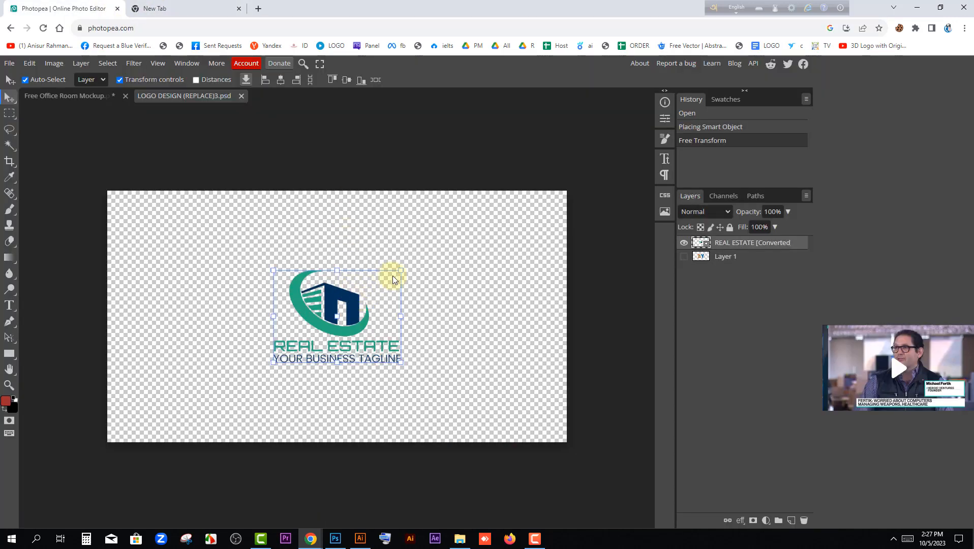
pyautogui.moveTo(402, 273); pyautogui.dragTo(434, 250)
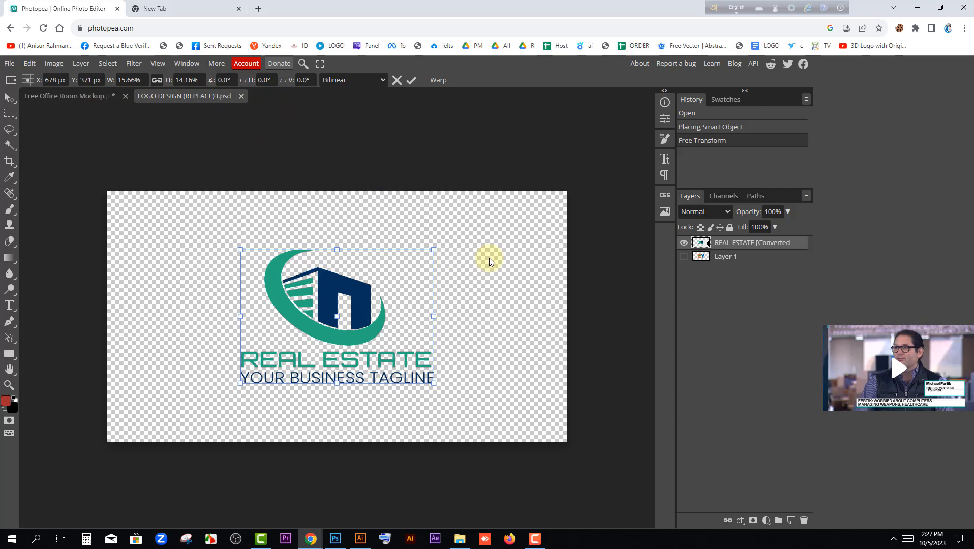
pyautogui.press('Return')
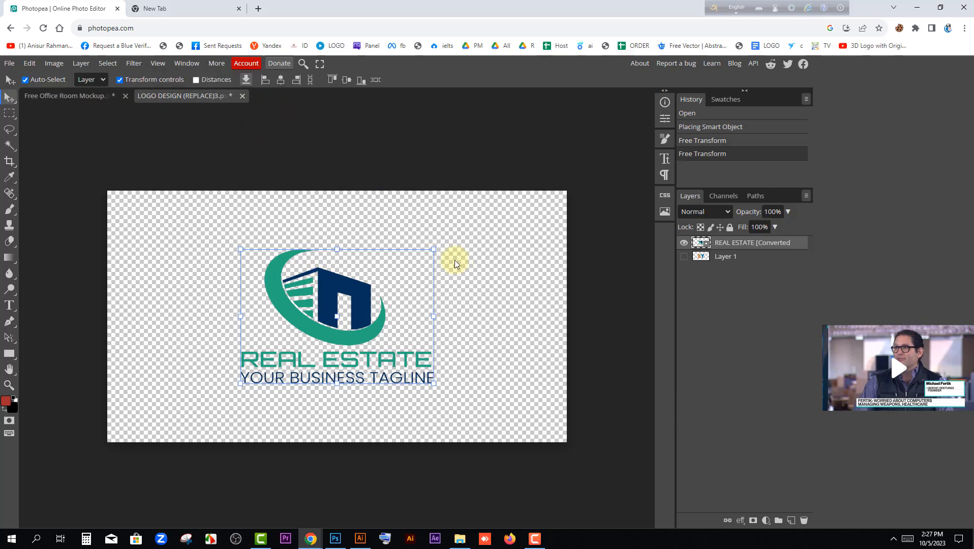
# Step: Save the enlarged logo smart object and return to the Free Office Room Mockup document to view it on the wall
pyautogui.hotkey('ctrl', 's')
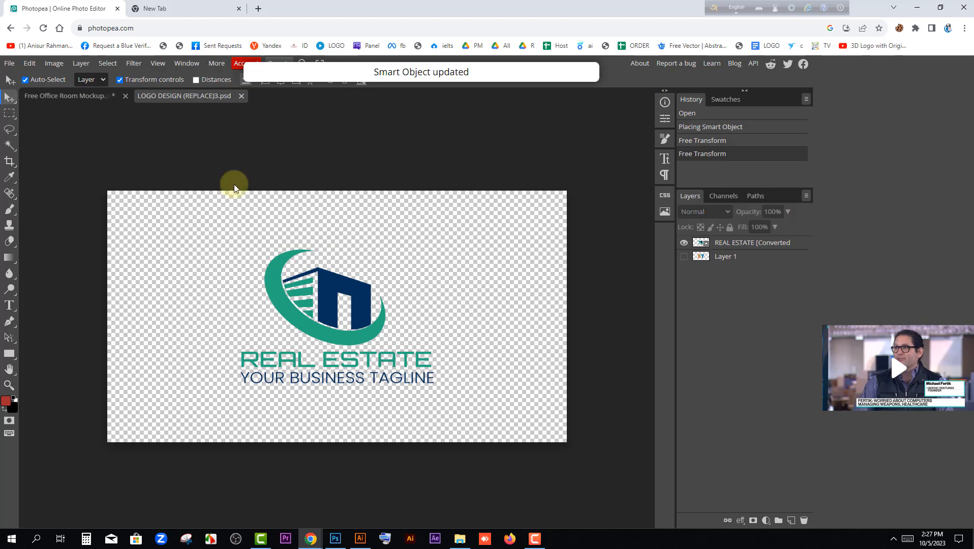
pyautogui.click(79, 95)
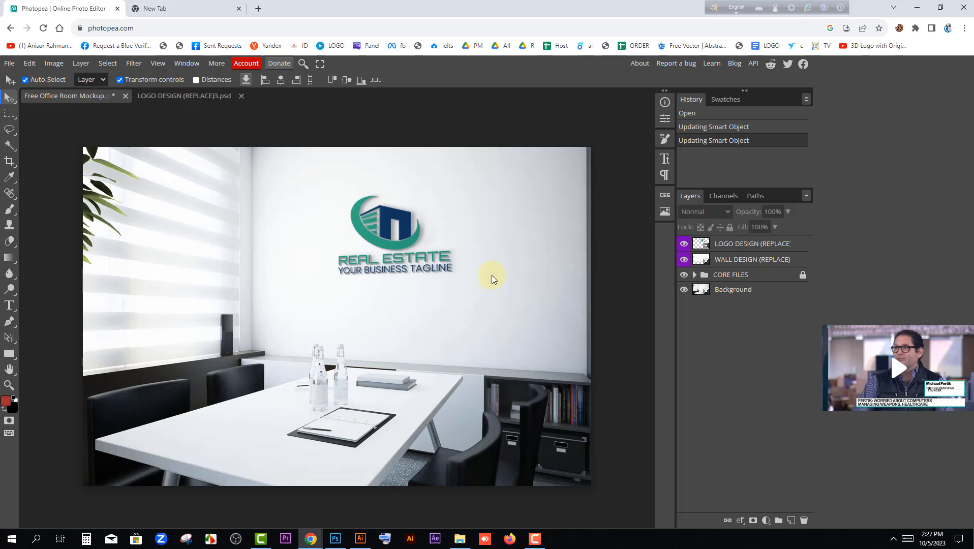
# Step: Browse the Hot listing of PSD templates for other logo mockups, and close the template gallery
pyautogui.click(10, 63)
pyautogui.moveTo(39, 129)
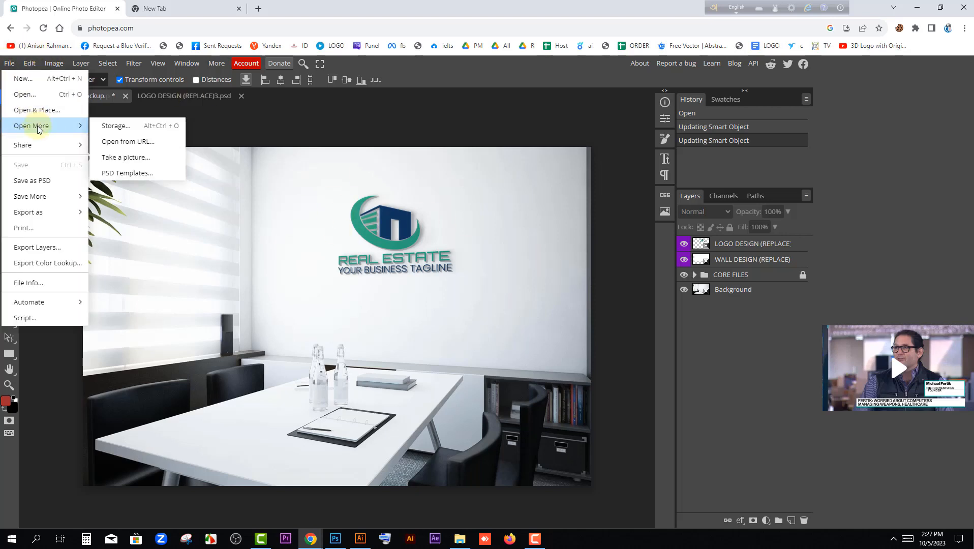
pyautogui.click(139, 178)
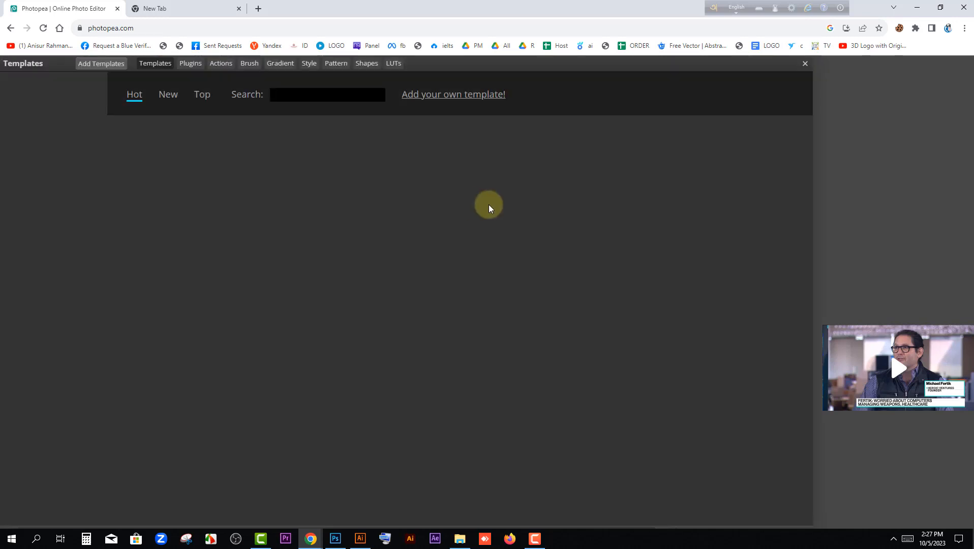
pyautogui.click(290, 95)
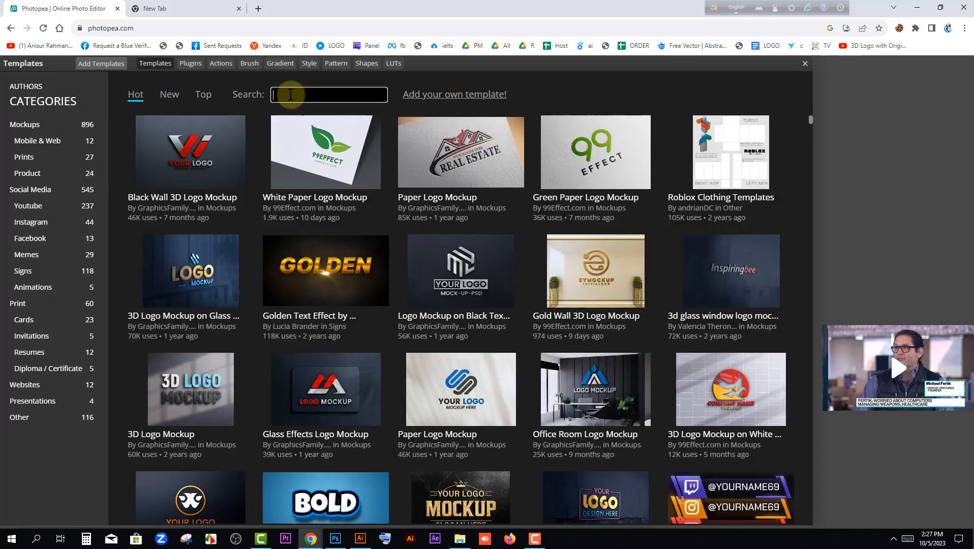
pyautogui.click(135, 95)
pyautogui.scroll(-15, 684, 405)
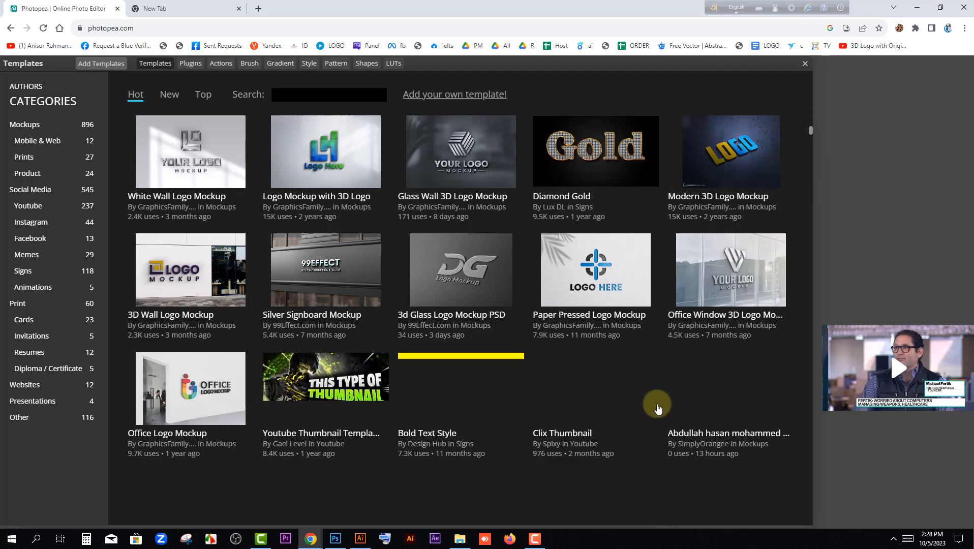
pyautogui.scroll(-3, 704, 356)
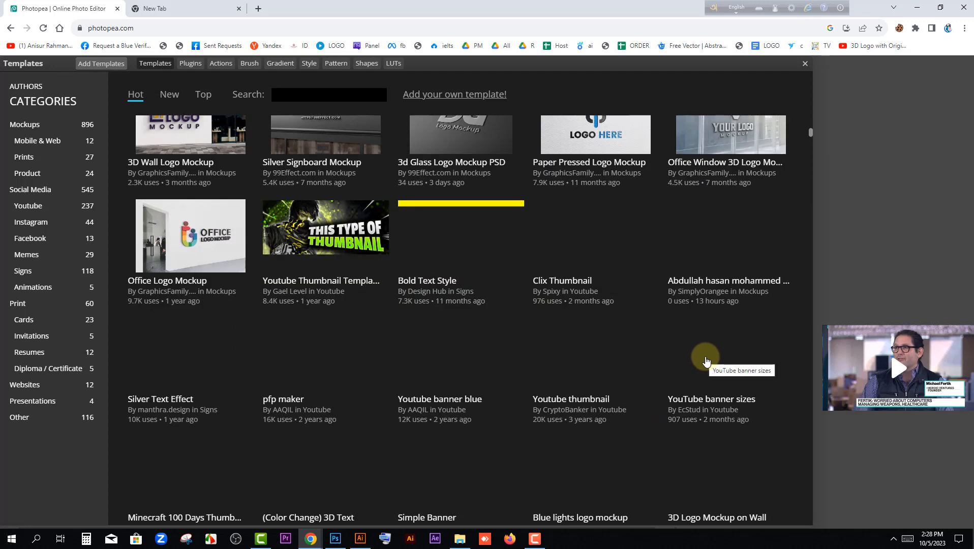
pyautogui.scroll(-5, 354, 369)
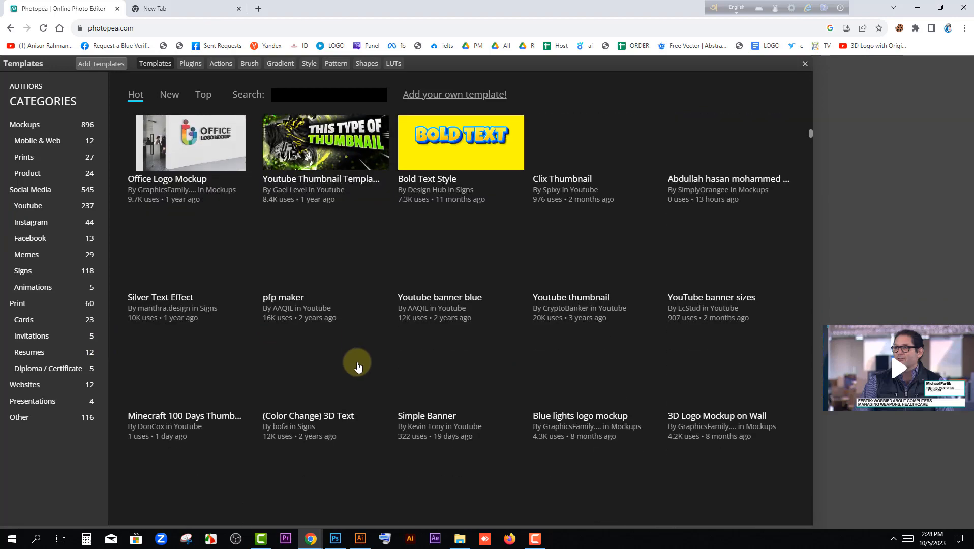
pyautogui.scroll(4, 576, 364)
pyautogui.scroll(5, 513, 371)
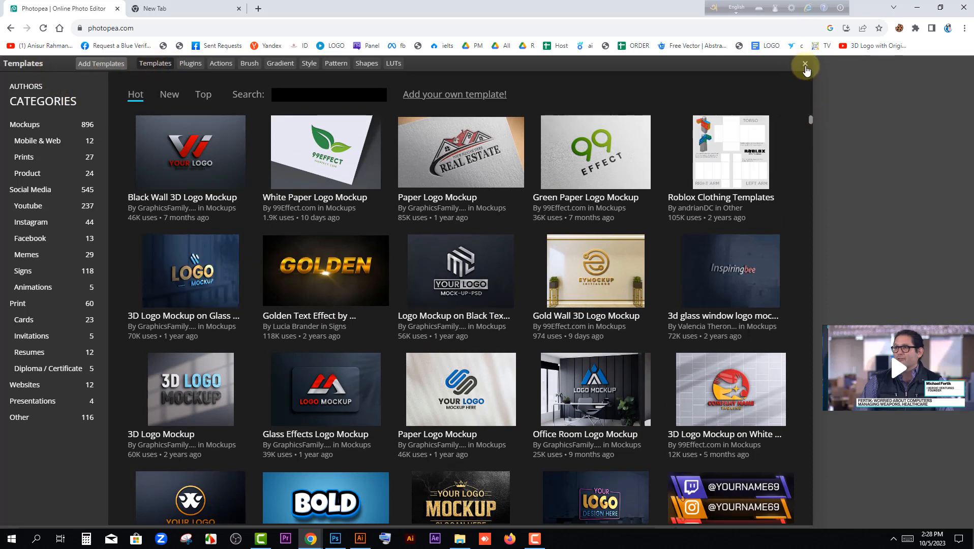
pyautogui.click(805, 64)
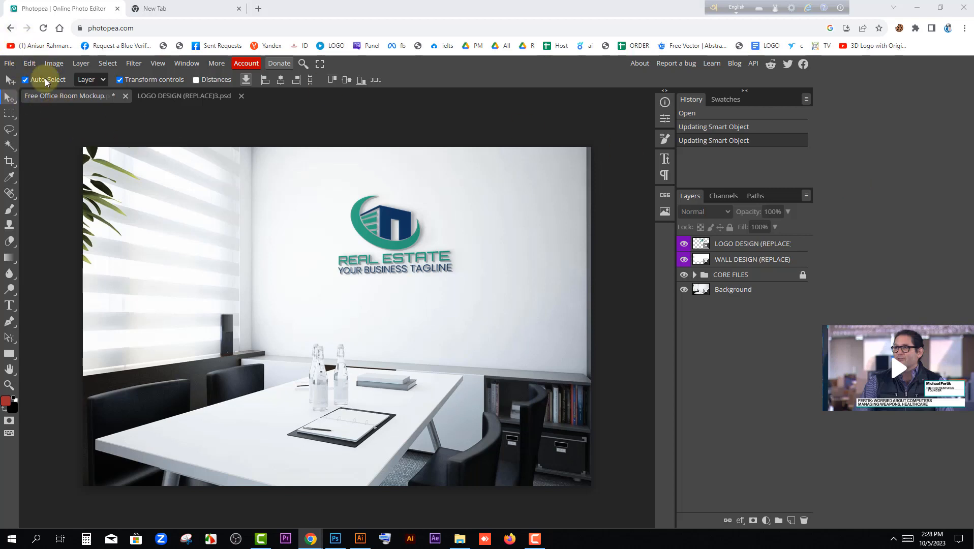
# Step: Export the office room mockup as a JPG at 100% quality and close the image preview
pyautogui.click(9, 63)
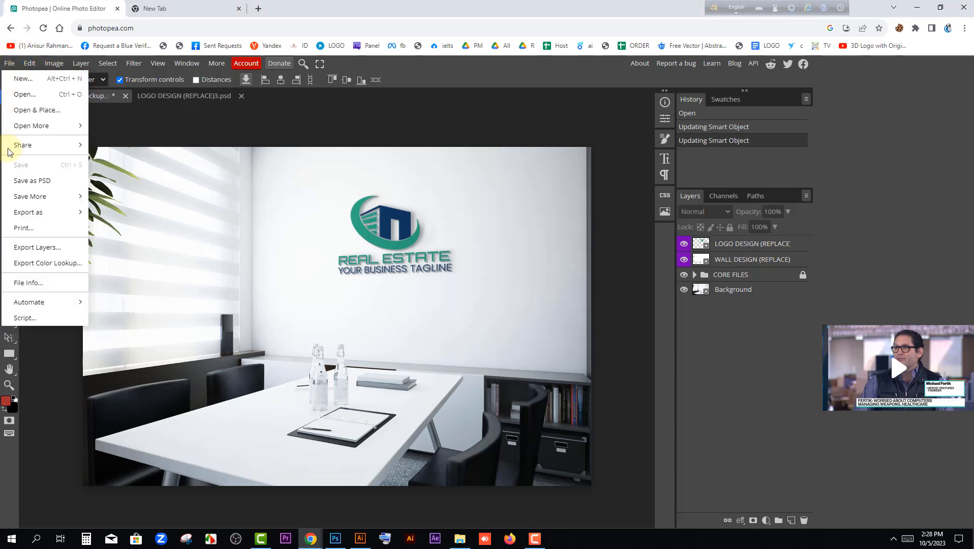
pyautogui.moveTo(35, 216)
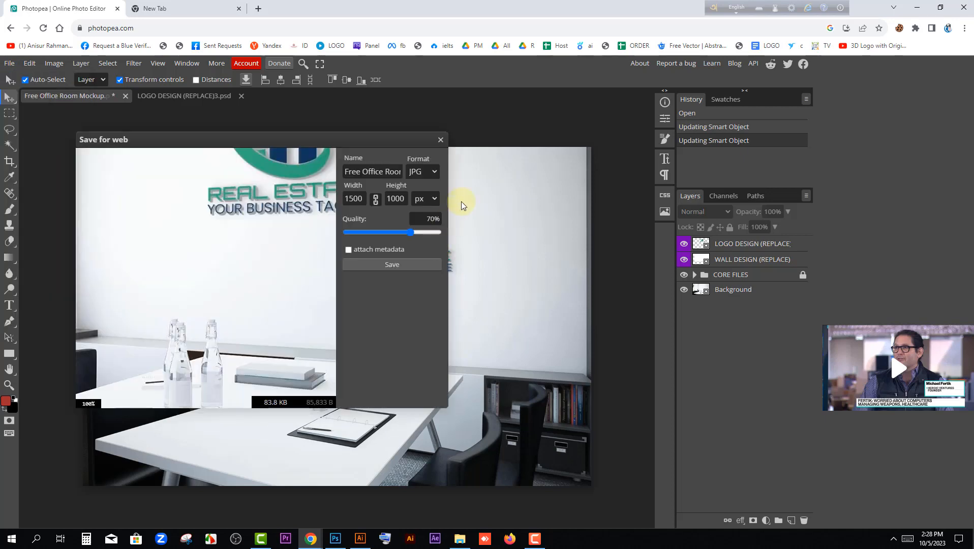
pyautogui.click(354, 198)
pyautogui.moveTo(411, 232); pyautogui.dragTo(487, 231)
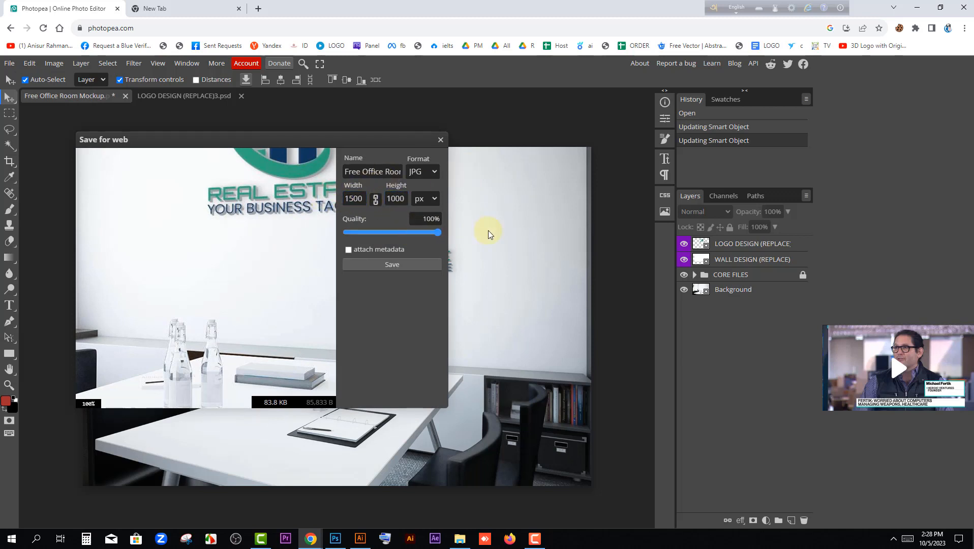
pyautogui.click(400, 264)
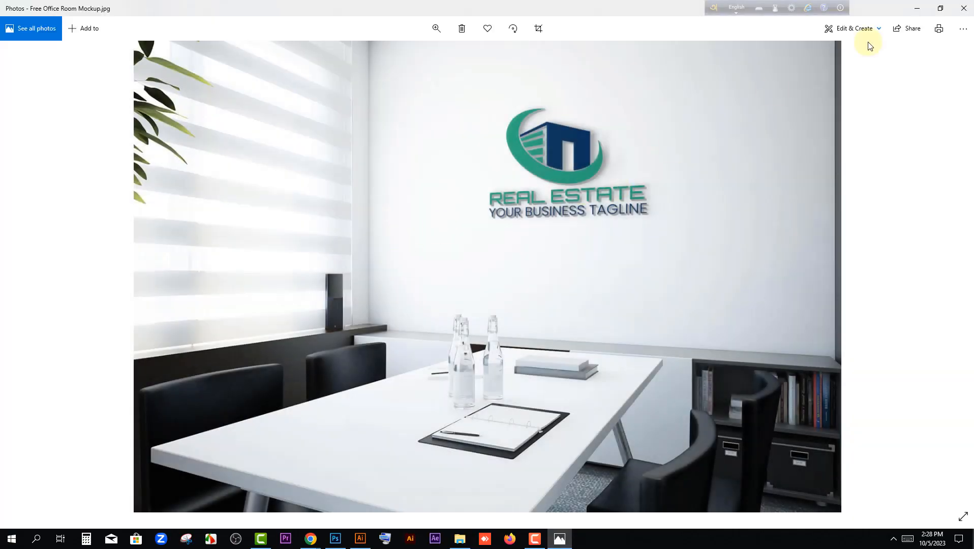
pyautogui.click(963, 8)
# Step: Find Free Office Room Mockup.jpg in the browser's downloads, view it from its folder, and return to the Photopea mockup
pyautogui.click(964, 28)
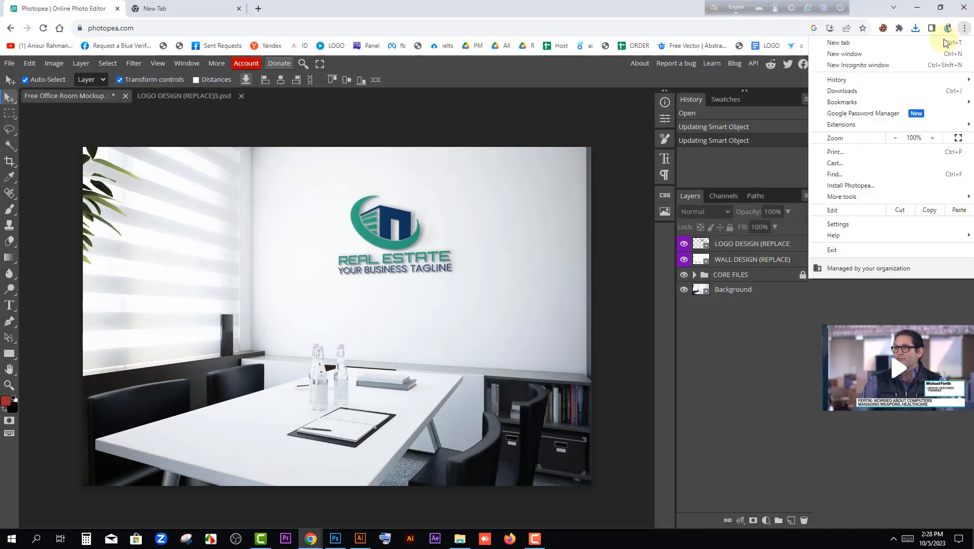
pyautogui.click(848, 92)
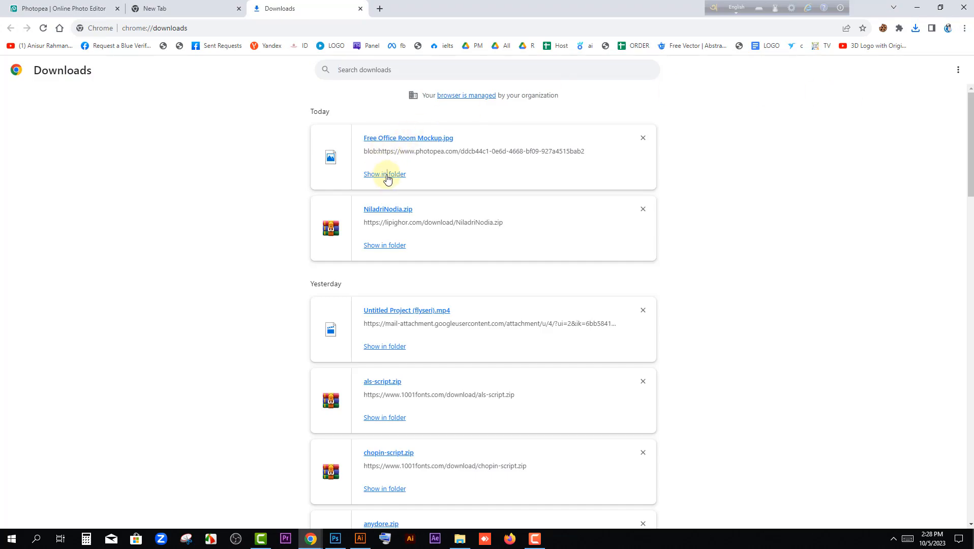
pyautogui.click(384, 174)
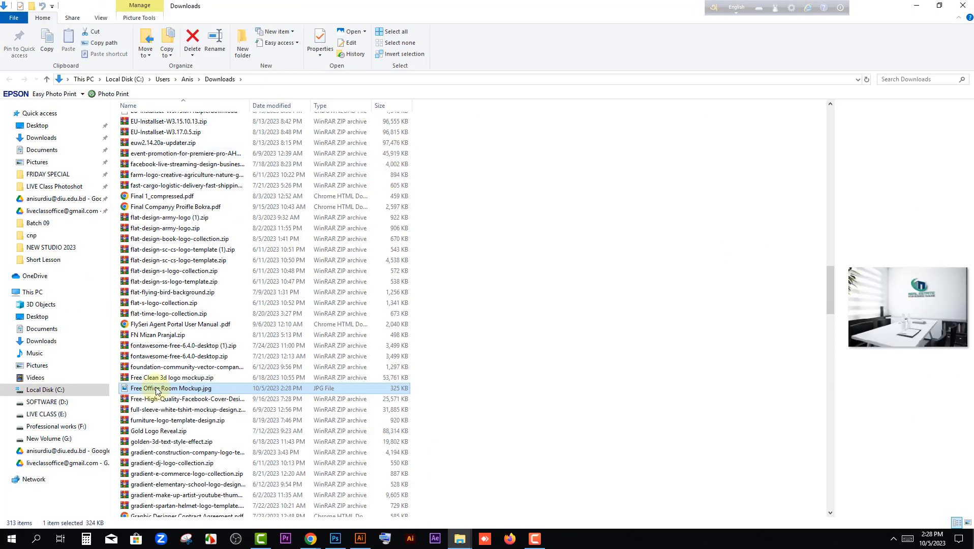
pyautogui.doubleClick(157, 388)
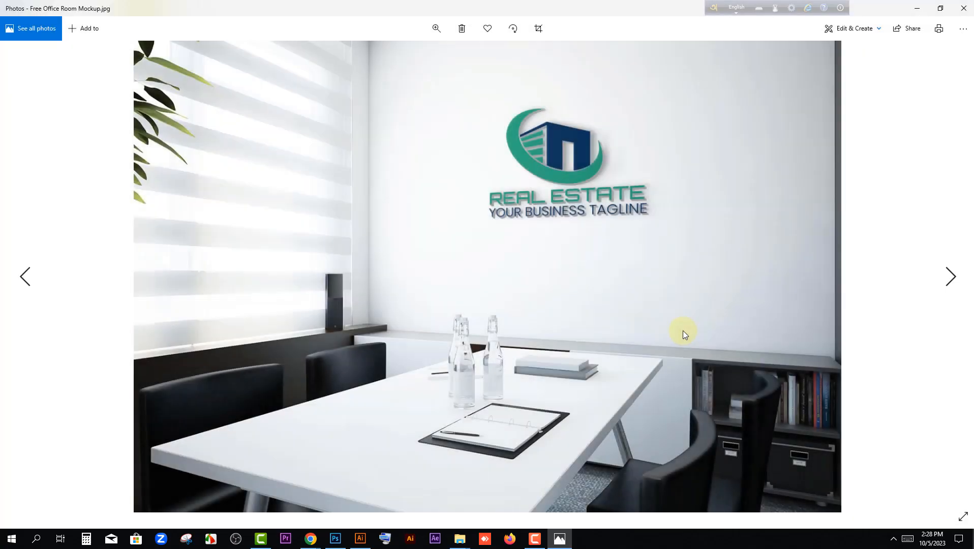
pyautogui.click(968, 7)
pyautogui.click(915, 9)
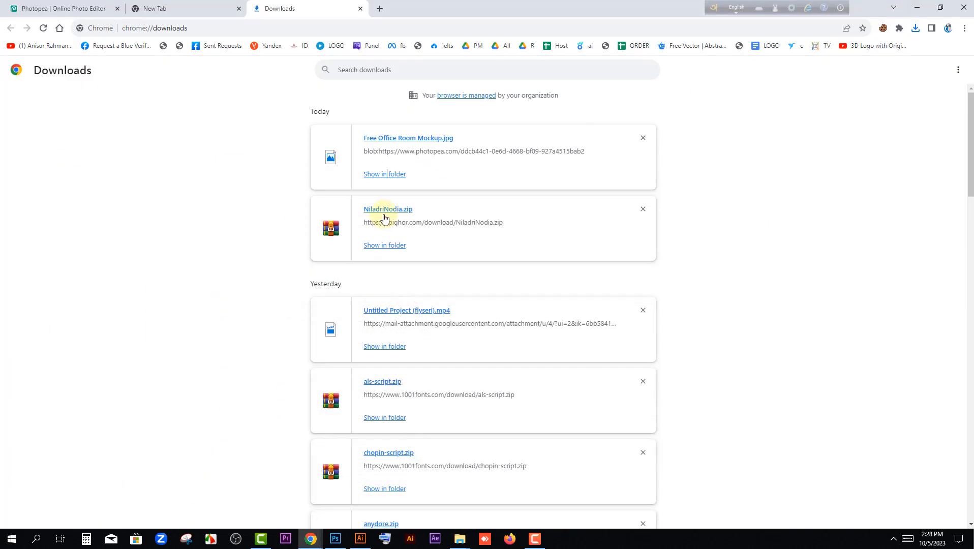
pyautogui.click(64, 8)
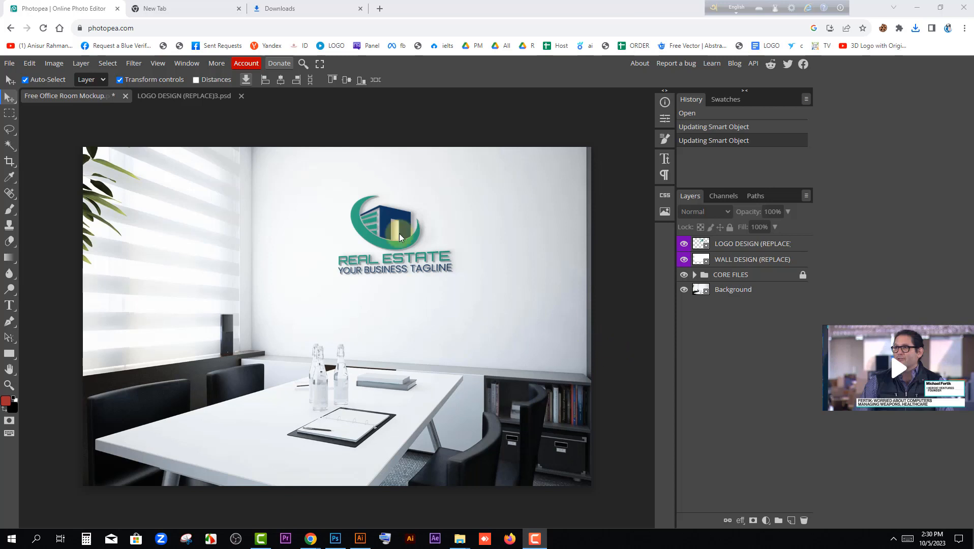
# Step: Try to load the Desktop folder as a device location for opening files from storage
pyautogui.click(10, 65)
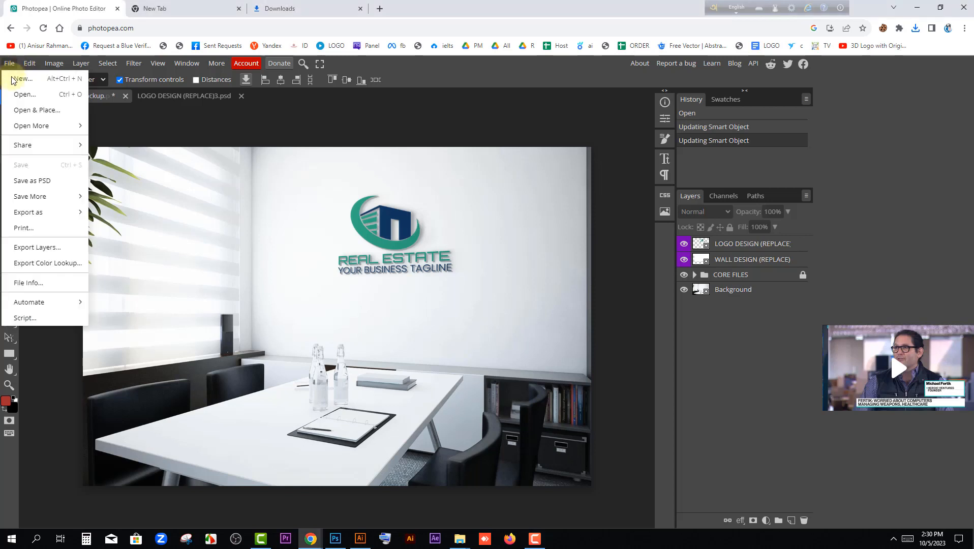
pyautogui.moveTo(38, 124)
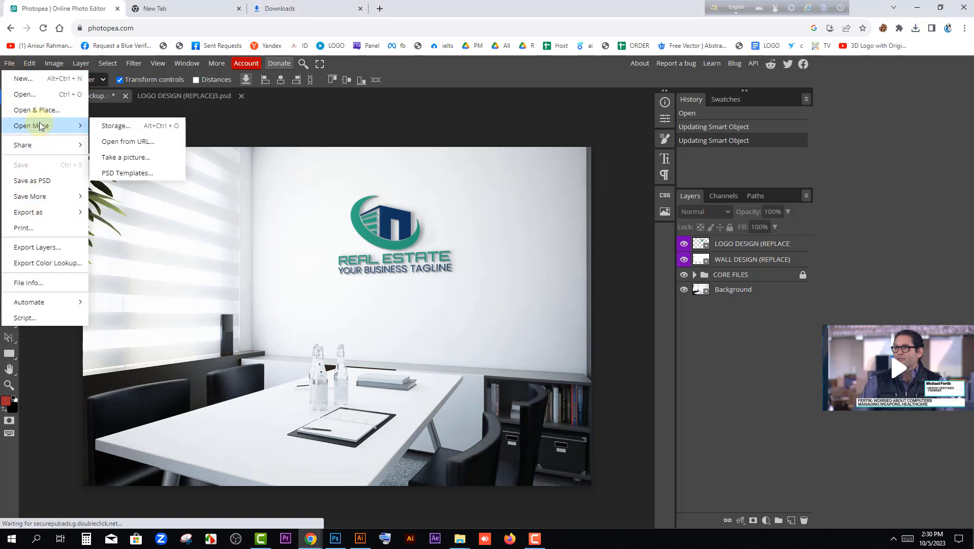
pyautogui.click(106, 127)
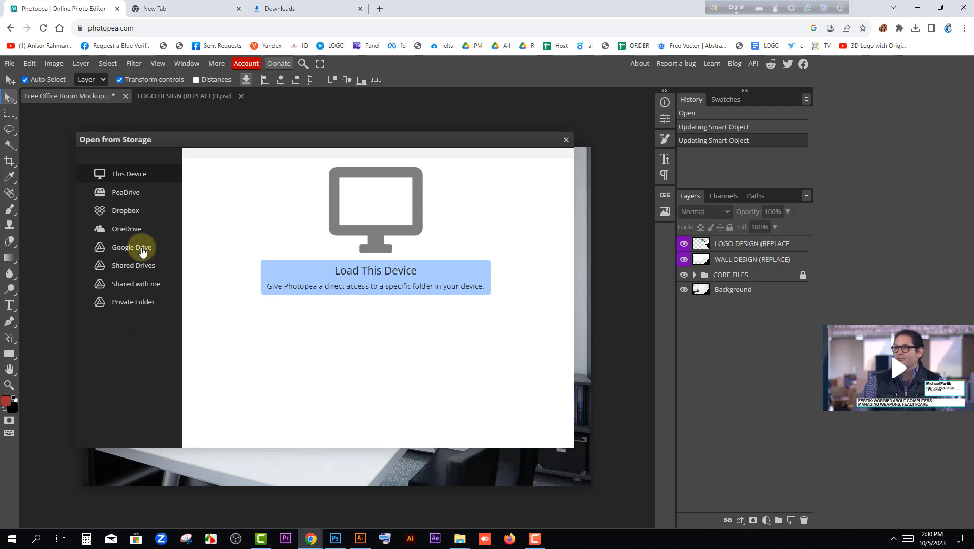
pyautogui.click(382, 258)
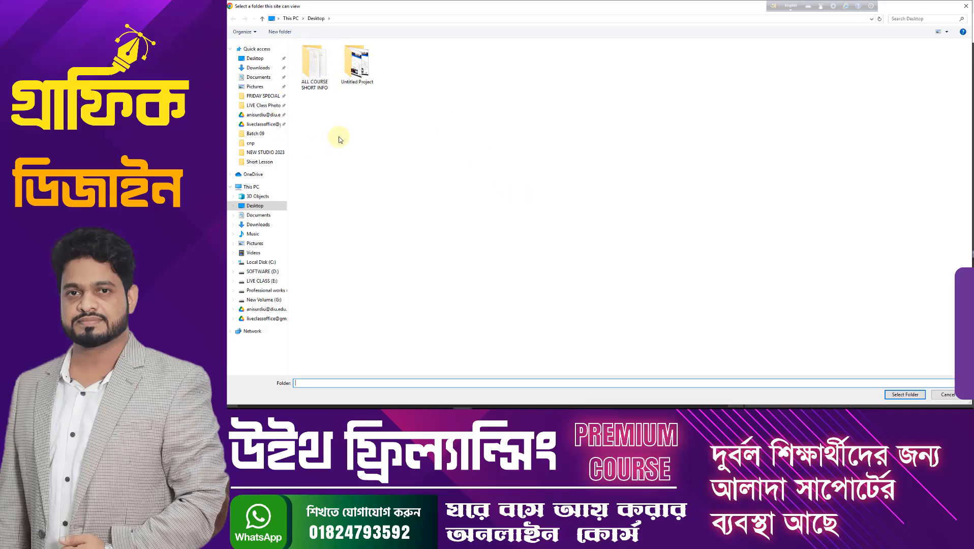
pyautogui.click(255, 59)
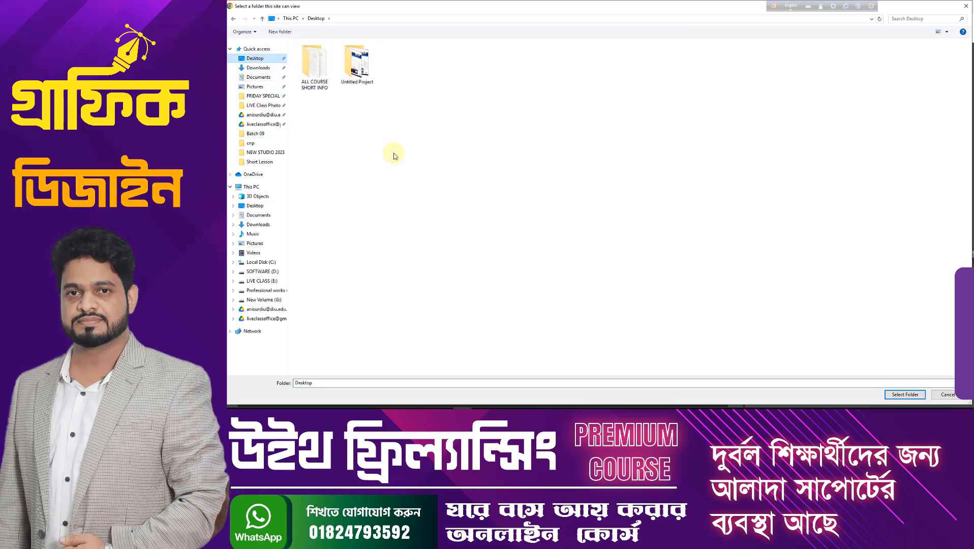
pyautogui.click(257, 77)
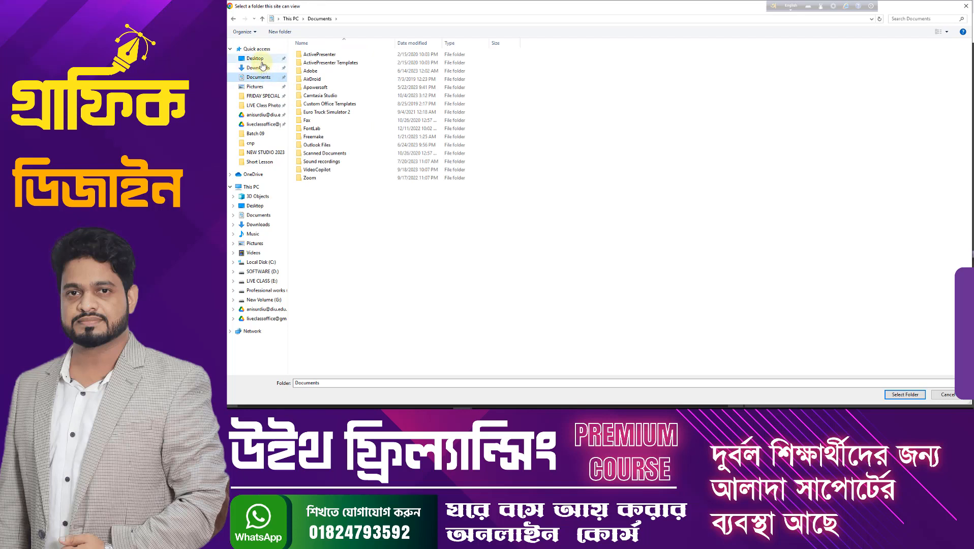
pyautogui.click(255, 58)
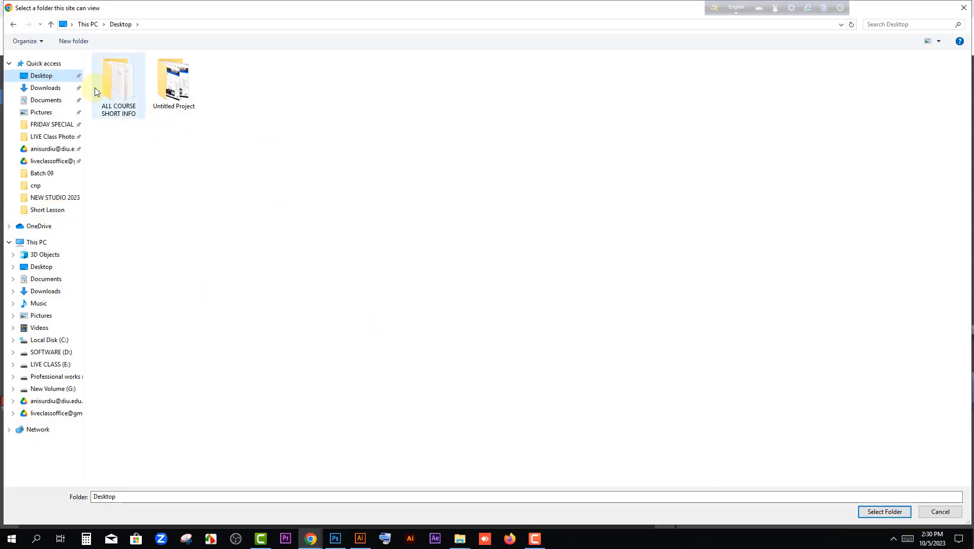
pyautogui.click(883, 511)
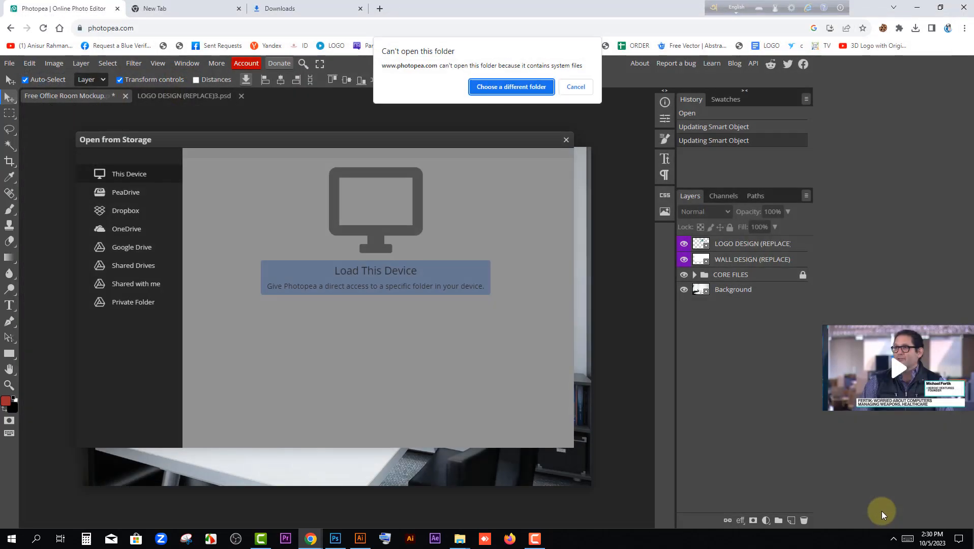
pyautogui.click(519, 88)
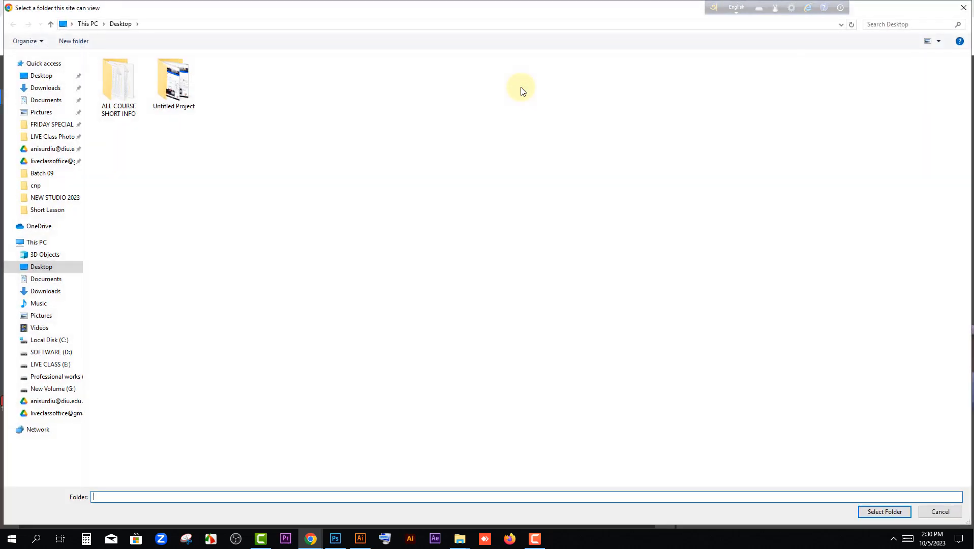
pyautogui.click(955, 511)
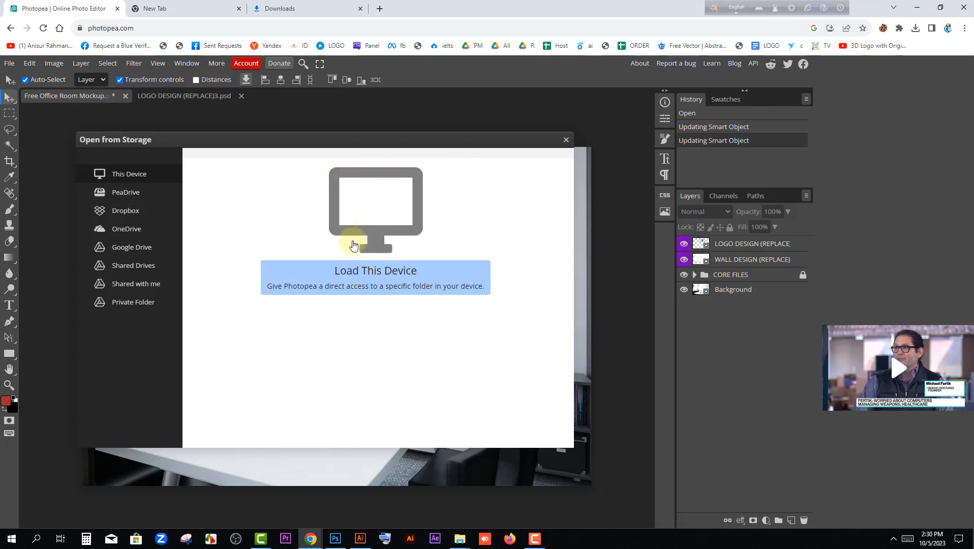
pyautogui.click(565, 142)
# Step: Start a new project and browse the Social, Print, Photo, Screen and Mobile size presets
pyautogui.click(9, 63)
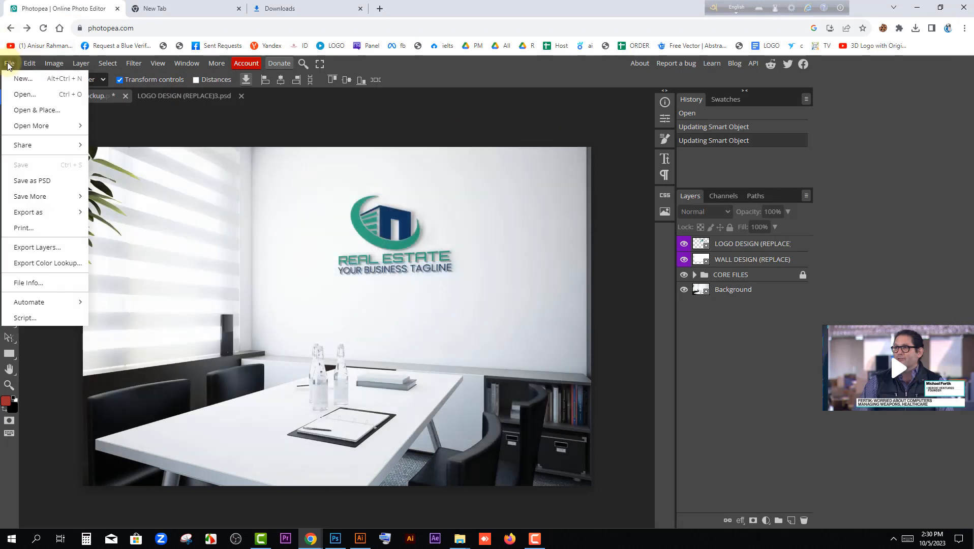
pyautogui.click(20, 80)
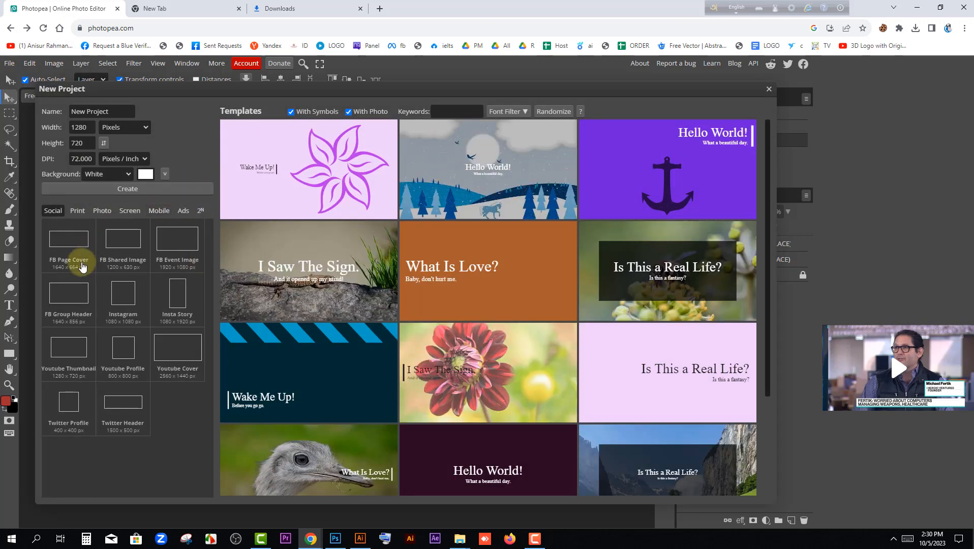
pyautogui.click(78, 211)
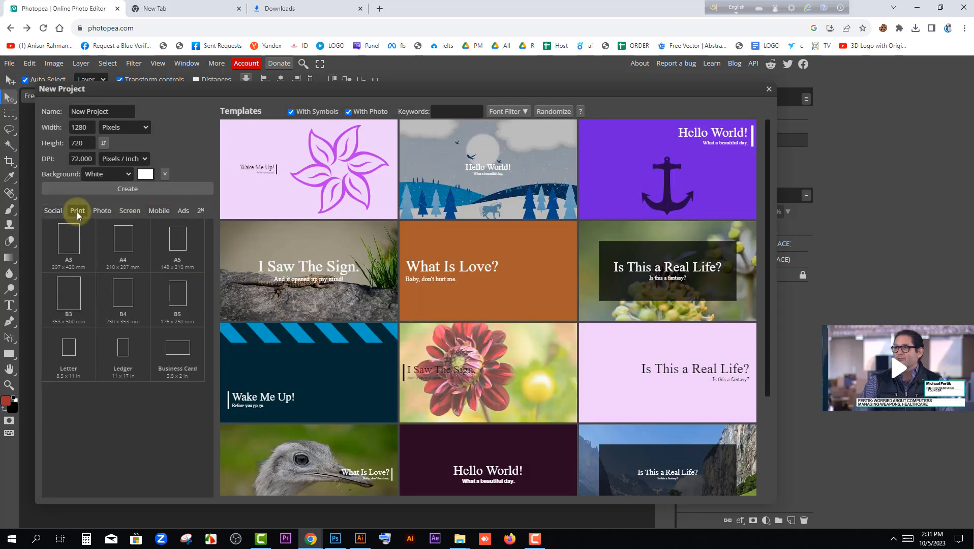
pyautogui.click(103, 211)
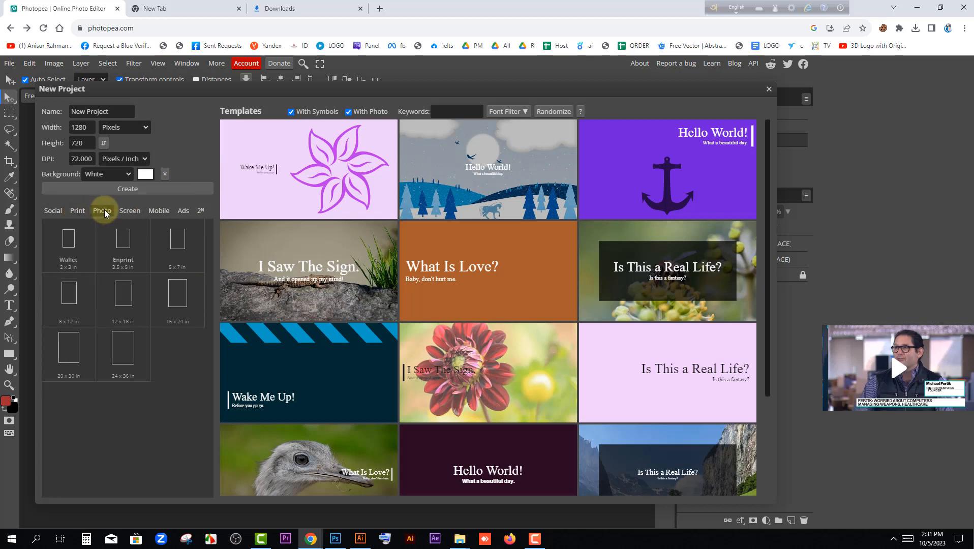
pyautogui.click(130, 210)
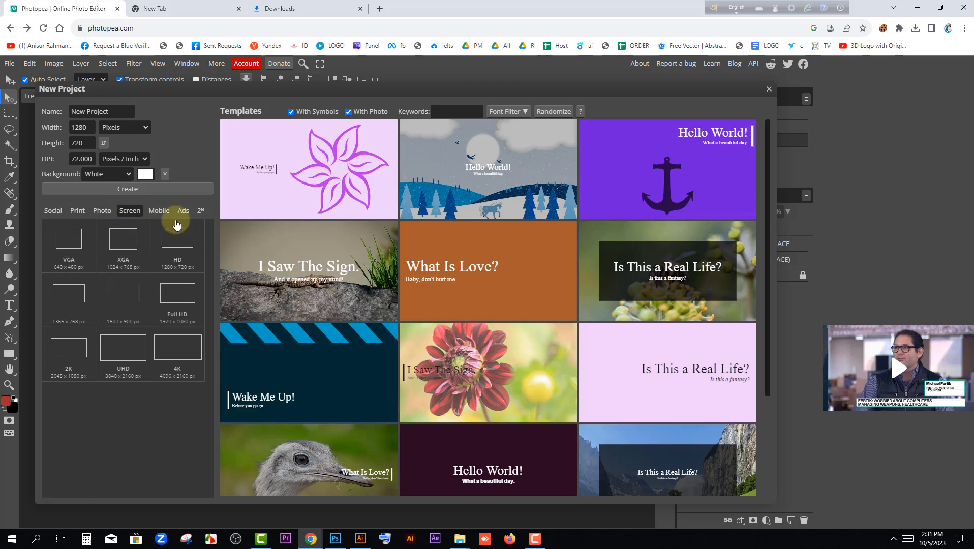
pyautogui.click(159, 210)
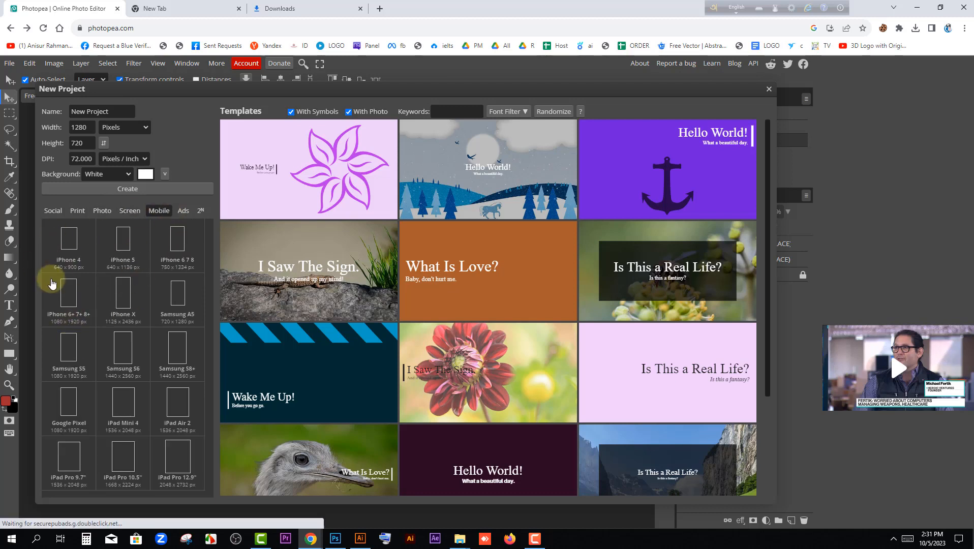
pyautogui.click(50, 214)
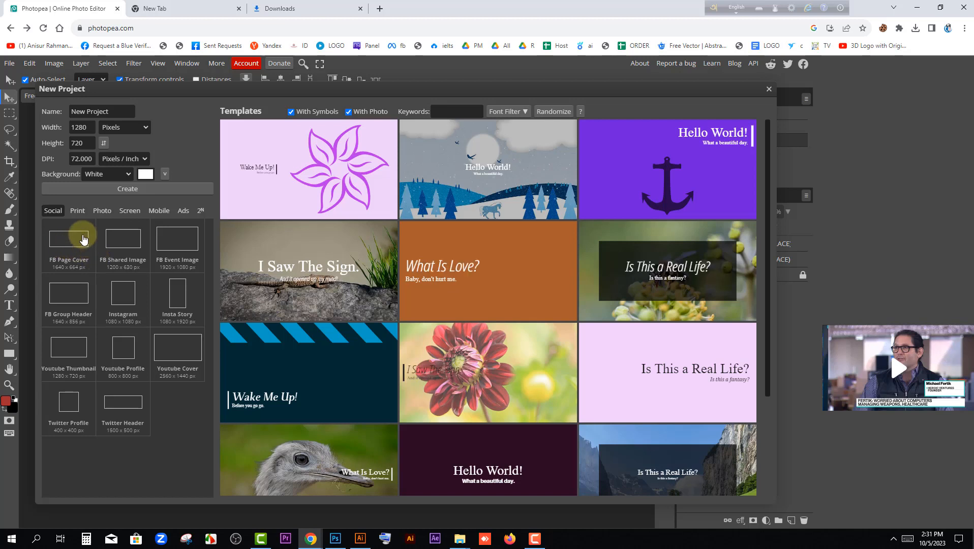
# Step: Create a blank 1280 × 720 px project with a white background at 72 pixels per inch
pyautogui.click(97, 111)
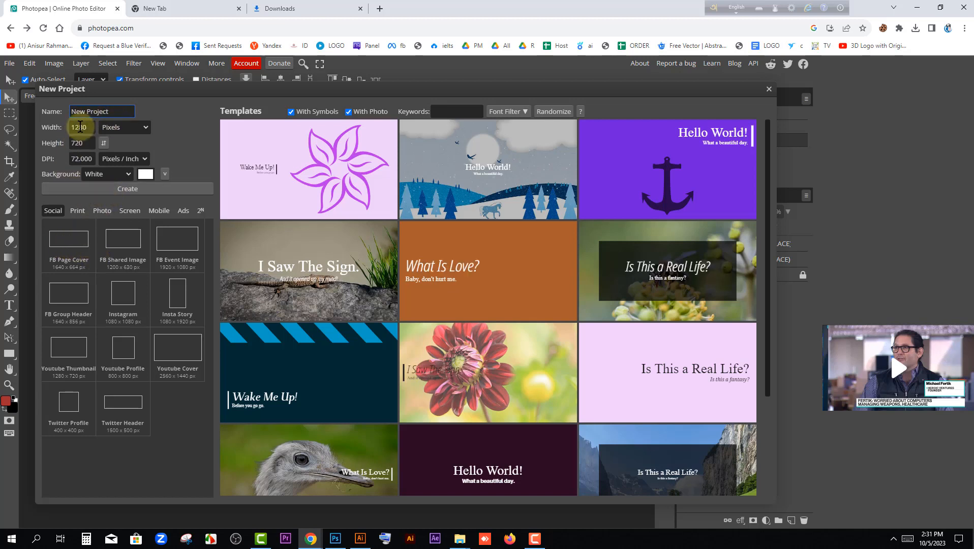
pyautogui.press('Tab')
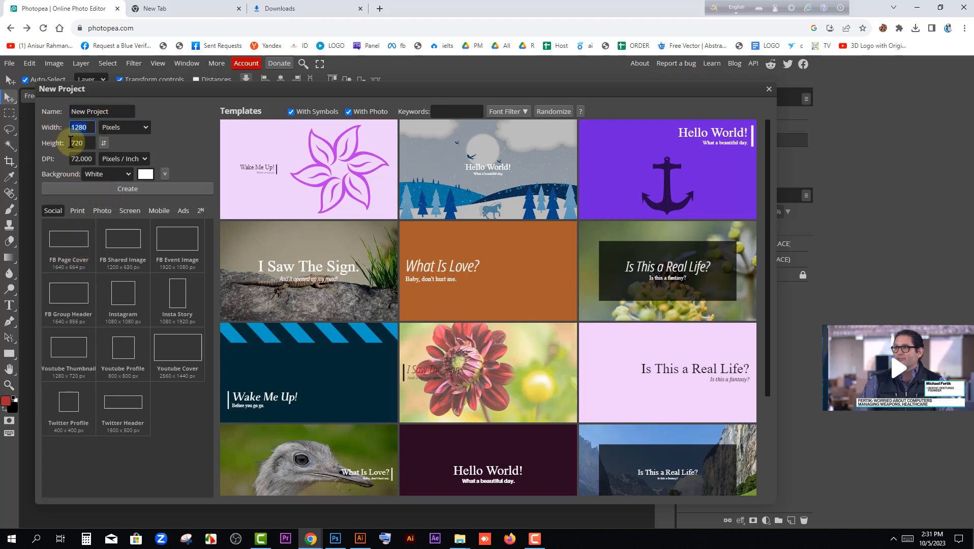
pyautogui.press('Tab')
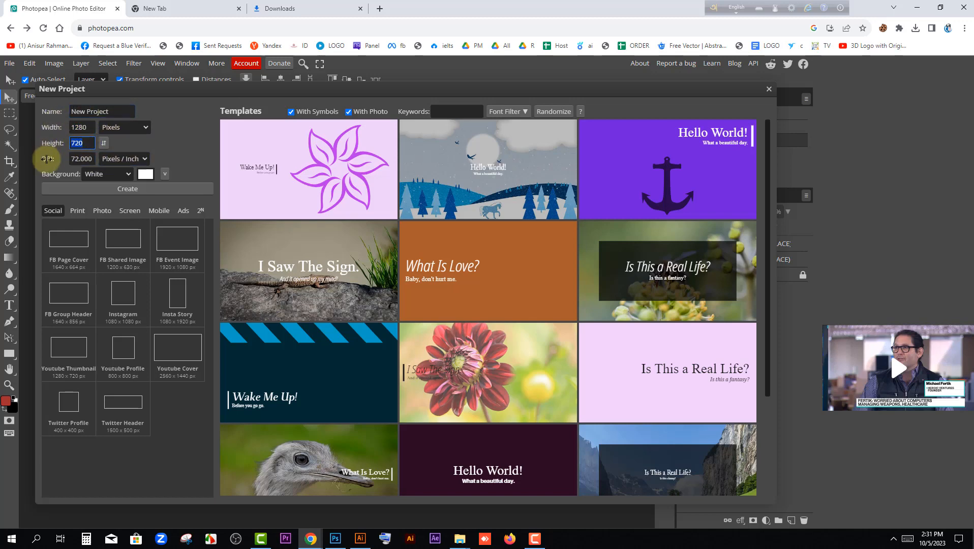
pyautogui.click(143, 188)
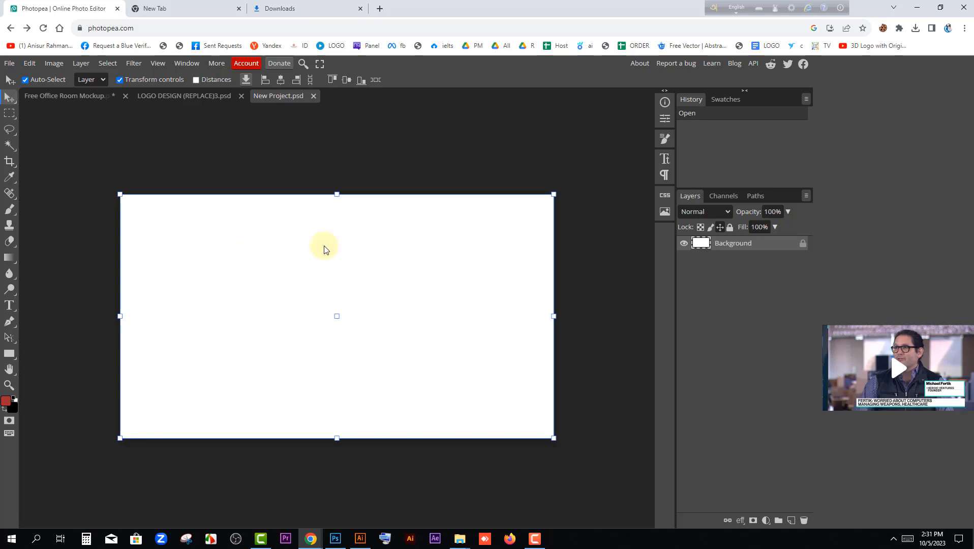
# Step: Place the desktop photo IMG_8876 into the new project as its own layer
pyautogui.click(917, 5)
pyautogui.click(923, 6)
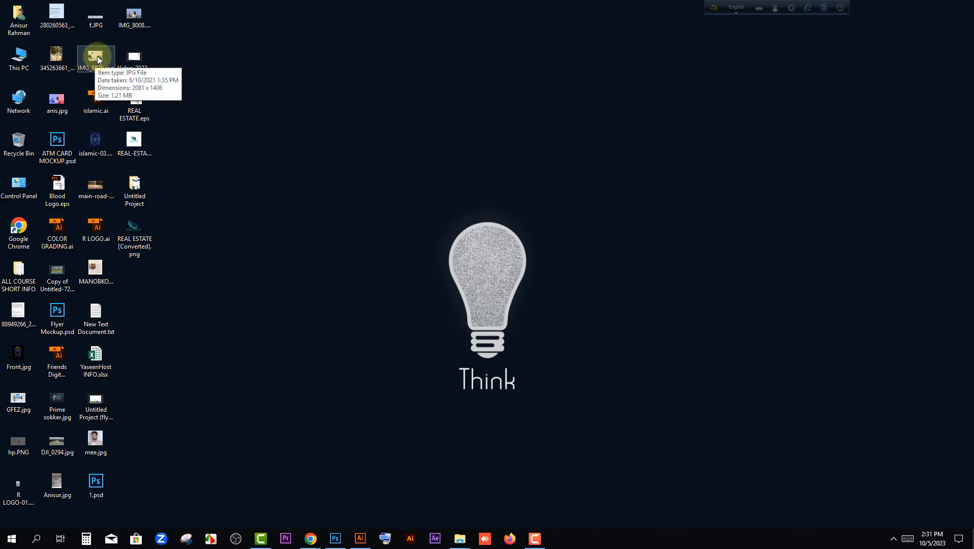
pyautogui.moveTo(98, 60); pyautogui.dragTo(441, 326)
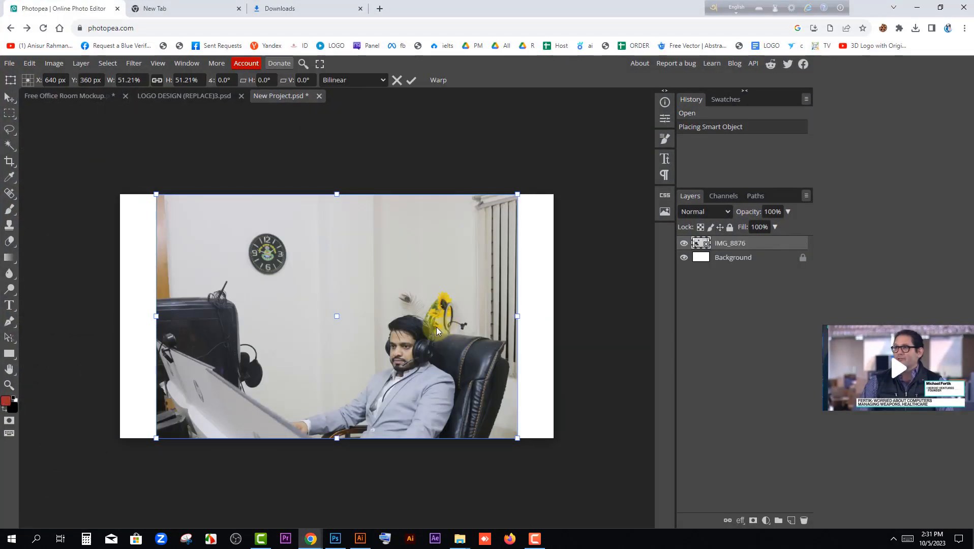
# Step: Crop the canvas to about 627 × 720 px around the seated man, shifting the photo so its white margins are excluded
pyautogui.click(9, 162)
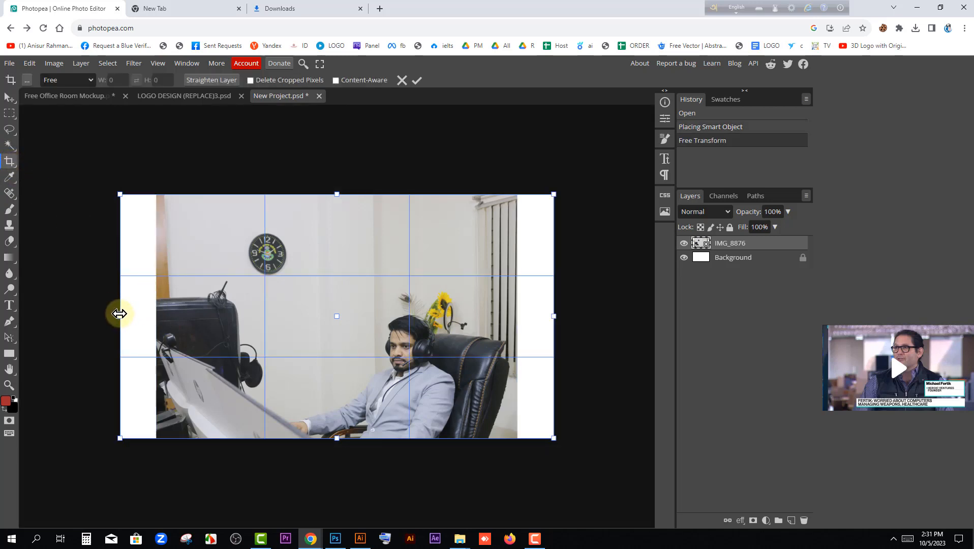
pyautogui.moveTo(121, 315); pyautogui.dragTo(245, 321)
pyautogui.moveTo(553, 315); pyautogui.dragTo(455, 308)
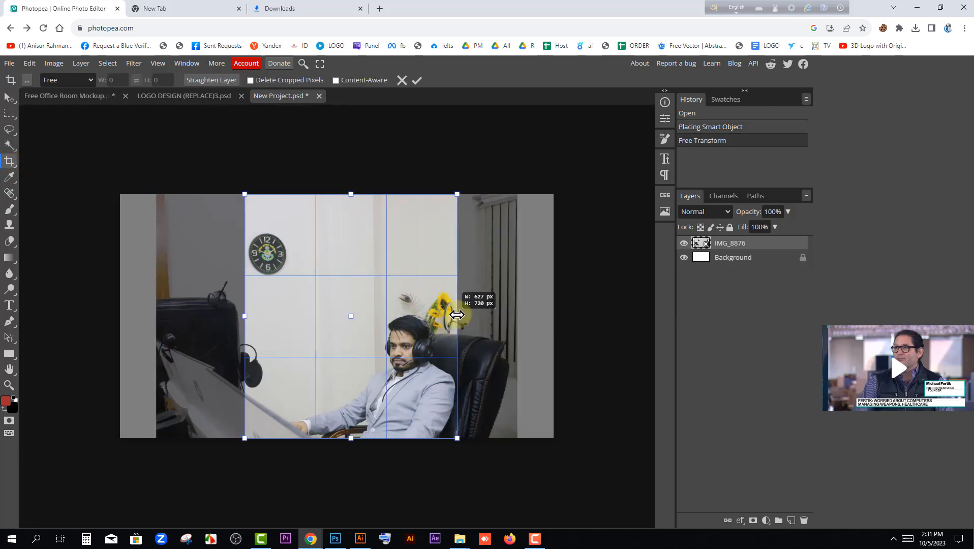
pyautogui.moveTo(345, 305); pyautogui.dragTo(400, 300)
pyautogui.press('Return')
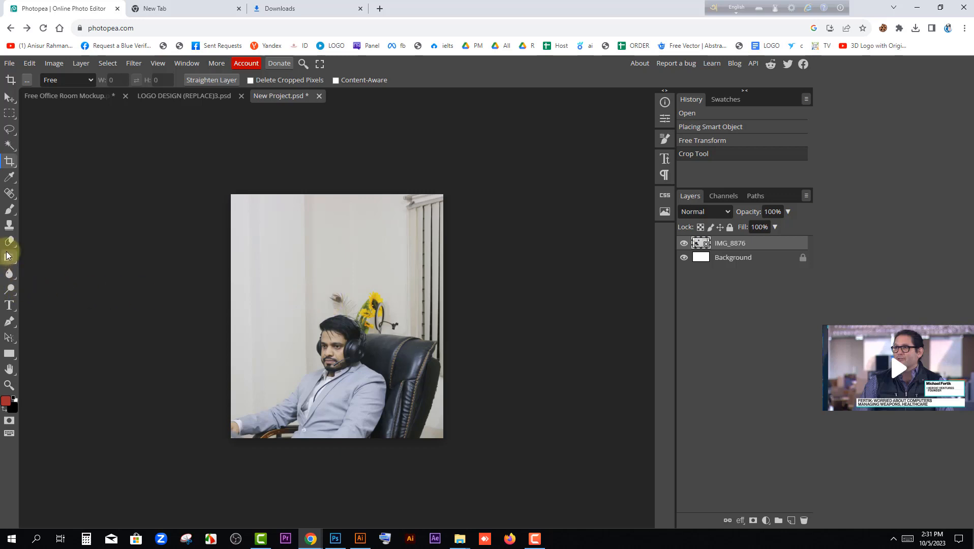
# Step: Draw a closed, rounded four-point shape with the Pen tool on the wall above the man's head
pyautogui.click(9, 321)
pyautogui.moveTo(282, 237); pyautogui.dragTo(293, 276)
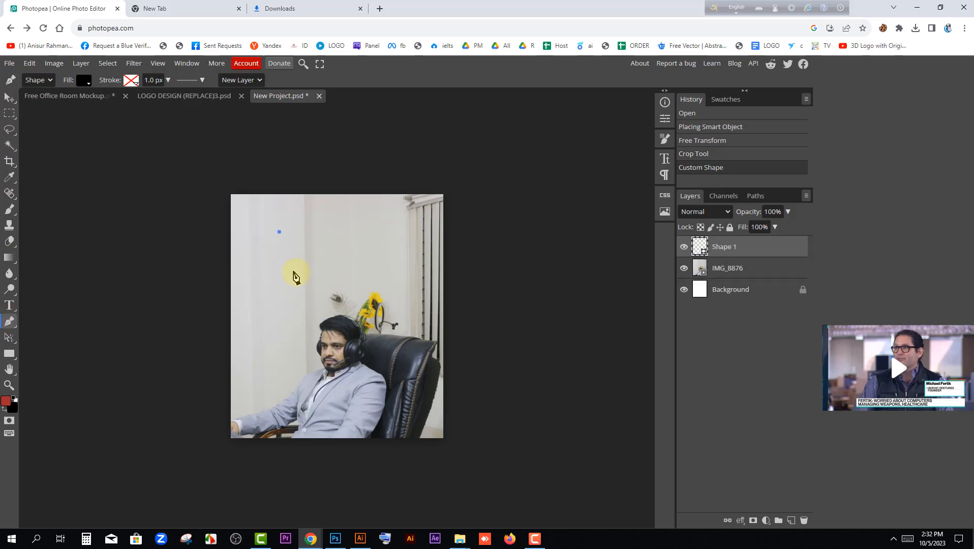
pyautogui.moveTo(356, 232); pyautogui.dragTo(359, 245)
pyautogui.moveTo(331, 207)
pyautogui.mouseDown()
pyautogui.moveTo(330, 218)
pyautogui.moveTo(282, 215)
pyautogui.mouseUp()
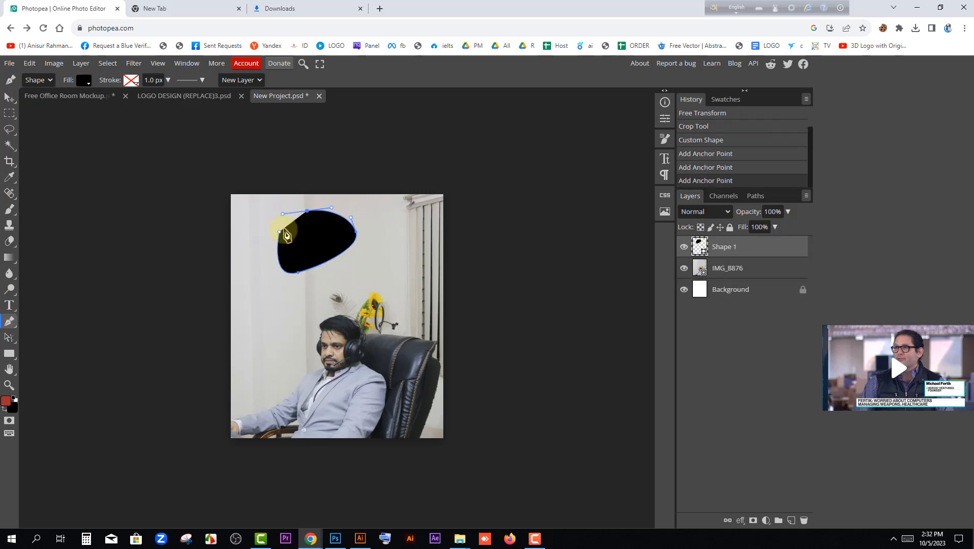
pyautogui.click(280, 232)
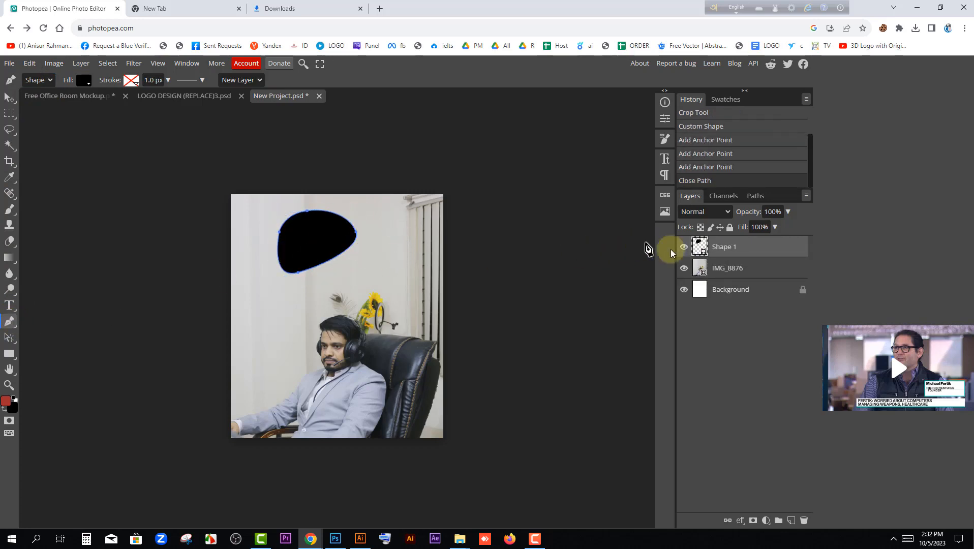
# Step: Change the fill colour of the Shape 1 layer to red, fd2525
pyautogui.doubleClick(699, 246)
pyautogui.click(187, 155)
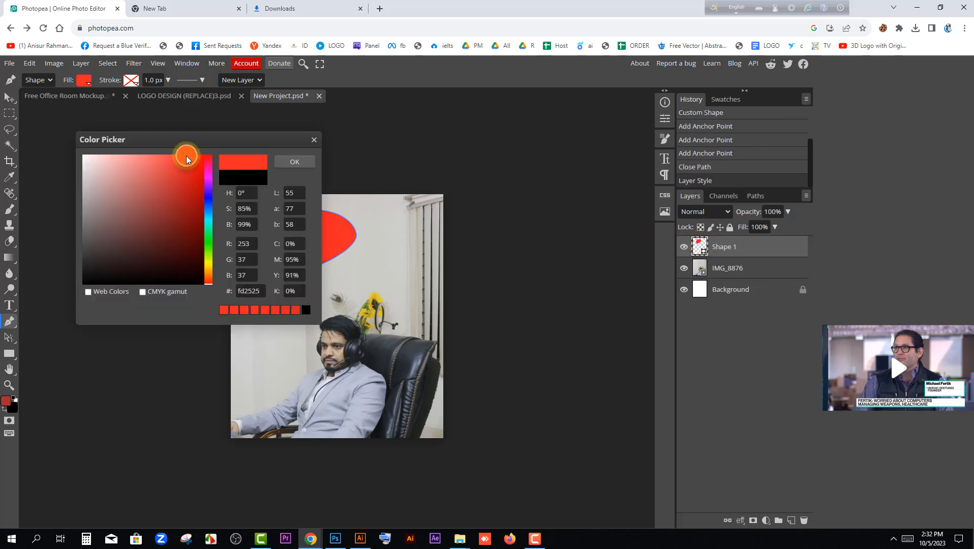
pyautogui.click(287, 160)
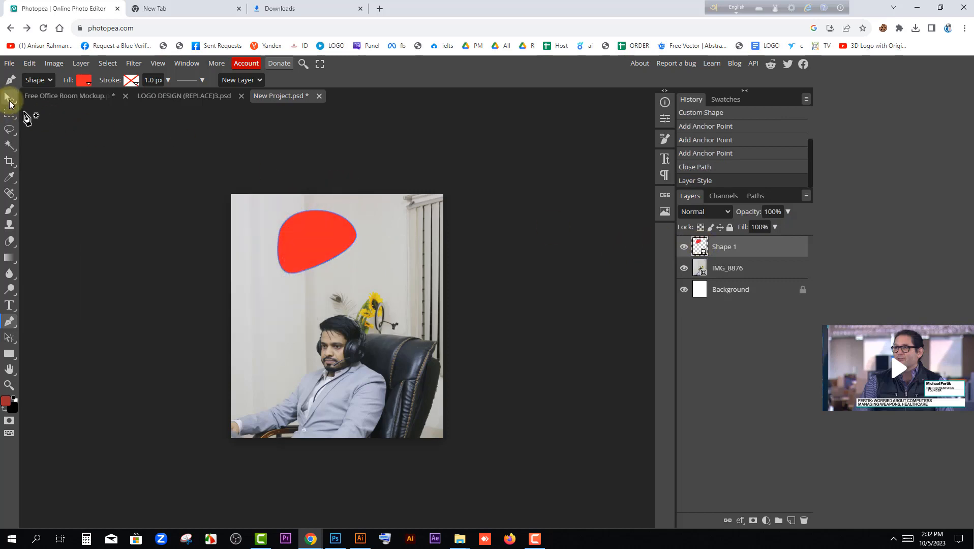
# Step: Duplicate the red shape and arrange the two copies side by side on the wall above the man
pyautogui.click(9, 96)
pyautogui.moveTo(311, 238); pyautogui.dragTo(341, 245)
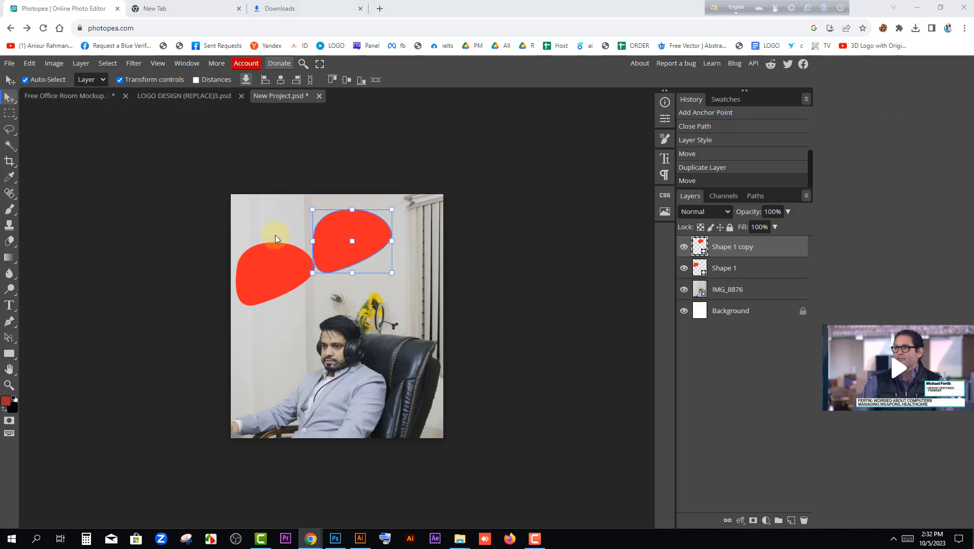
pyautogui.moveTo(350, 240); pyautogui.dragTo(373, 246)
pyautogui.moveTo(284, 244); pyautogui.dragTo(297, 222)
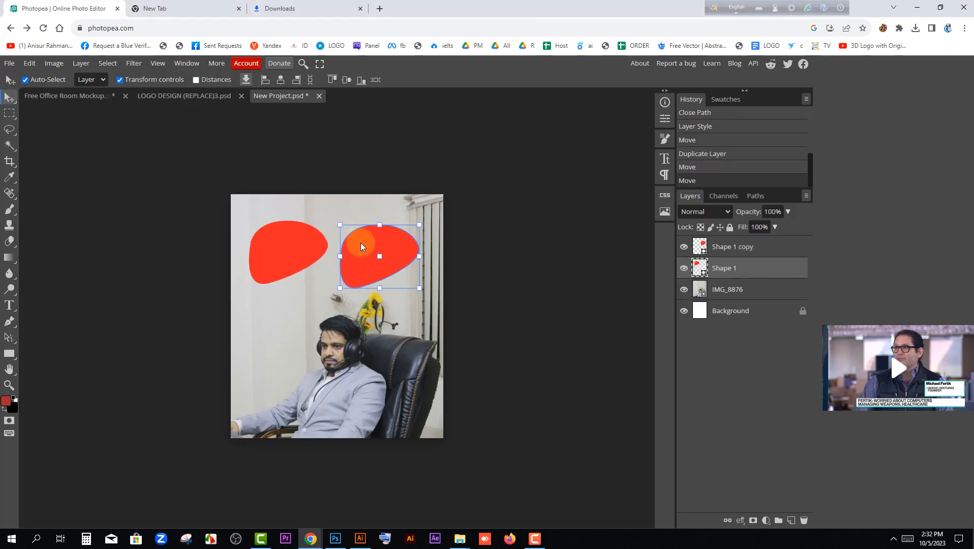
pyautogui.click(361, 243)
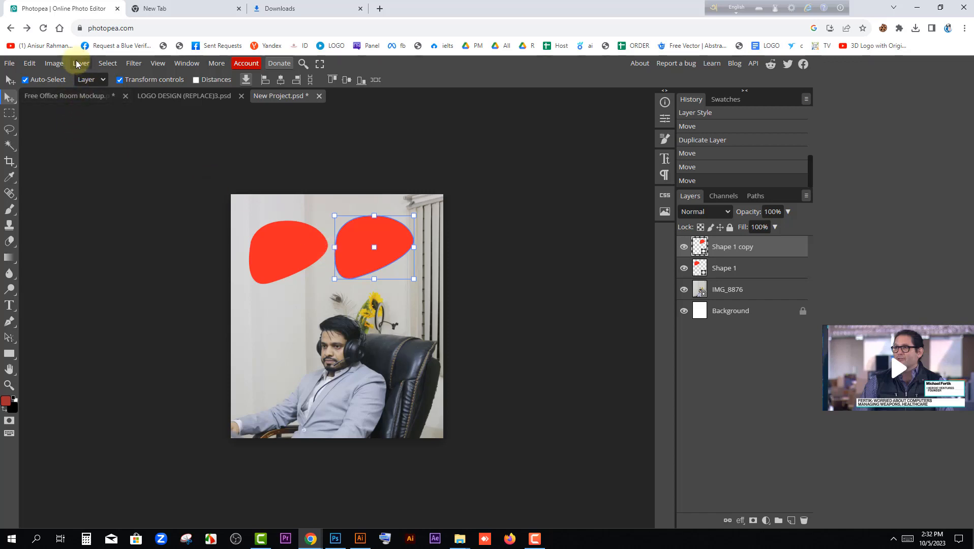
# Step: Try to apply the 3D Normal Map filter to the Shape 1 copy layer, and deselect the layer
pyautogui.click(134, 64)
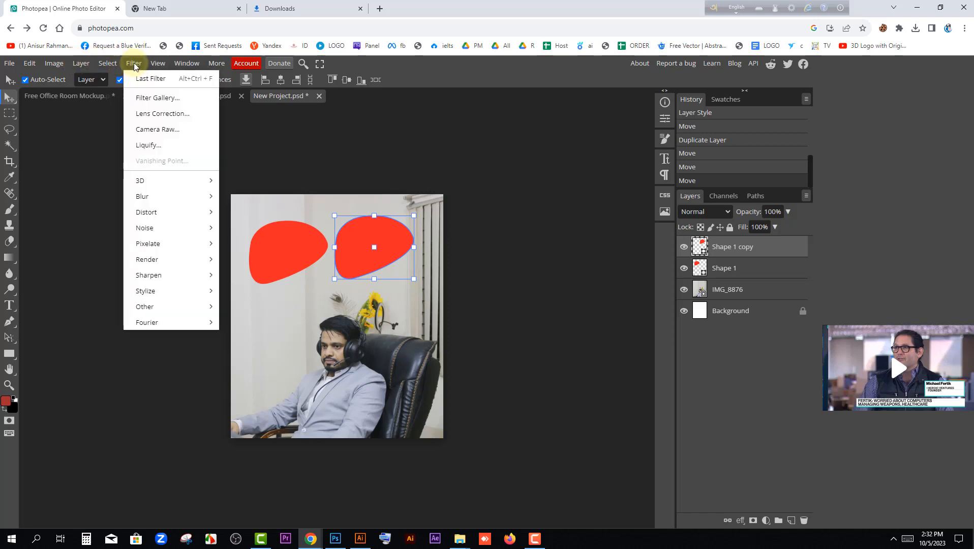
pyautogui.moveTo(143, 180)
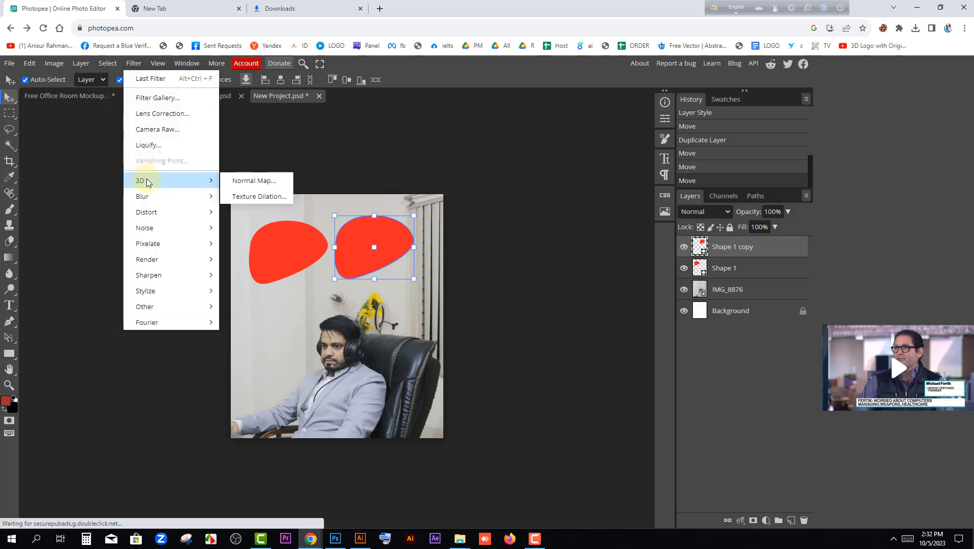
pyautogui.click(268, 183)
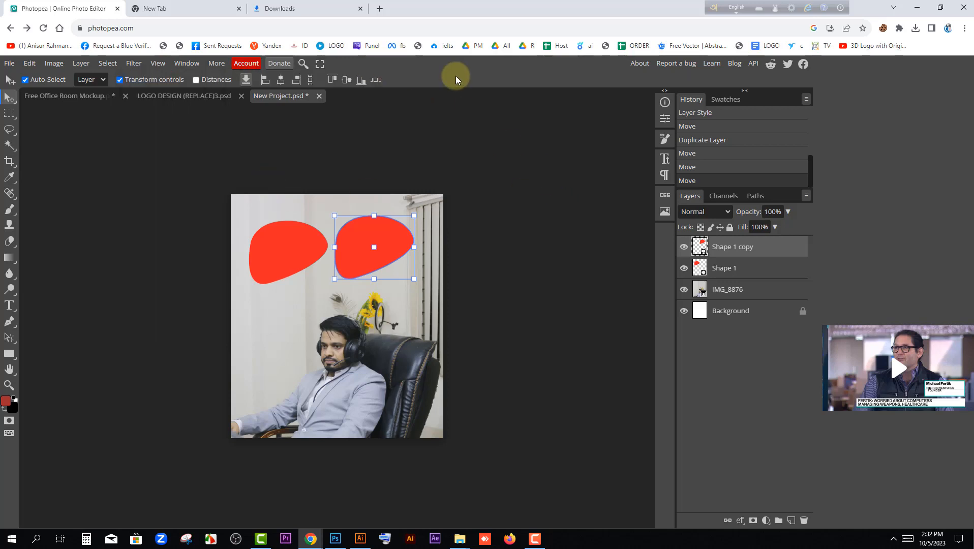
pyautogui.click(472, 173)
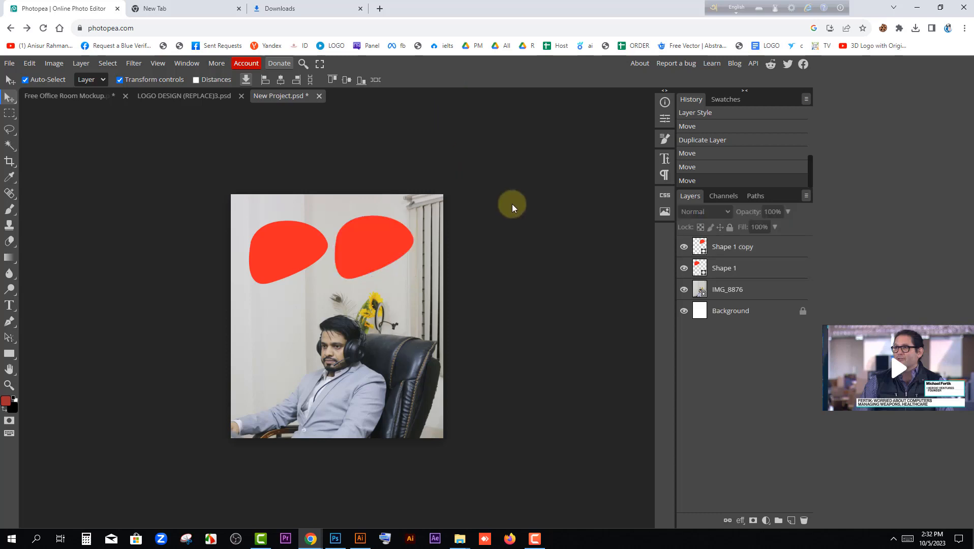
# Step: Preview the 3D Normal Map filter on the IMG_8876 photo layer and cancel it
pyautogui.click(724, 288)
pyautogui.click(133, 63)
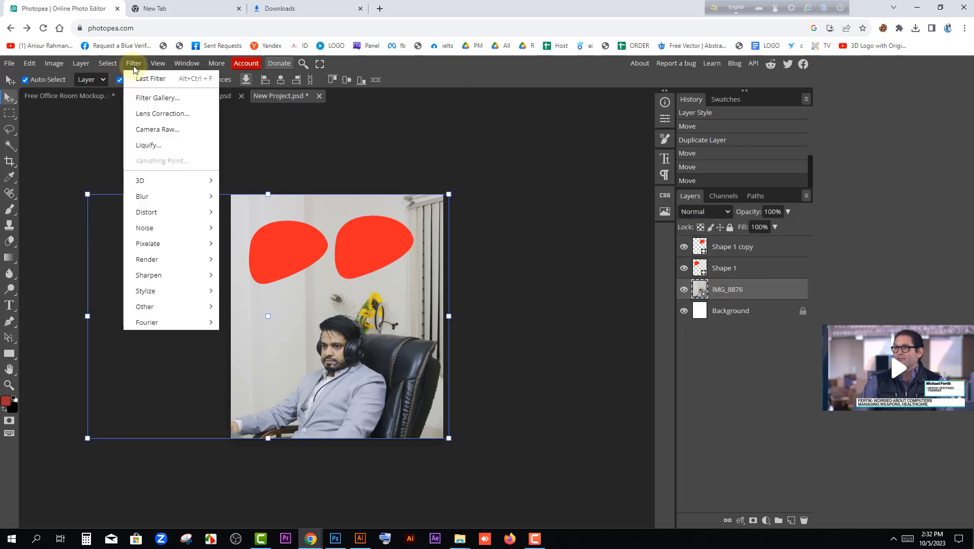
pyautogui.moveTo(188, 179)
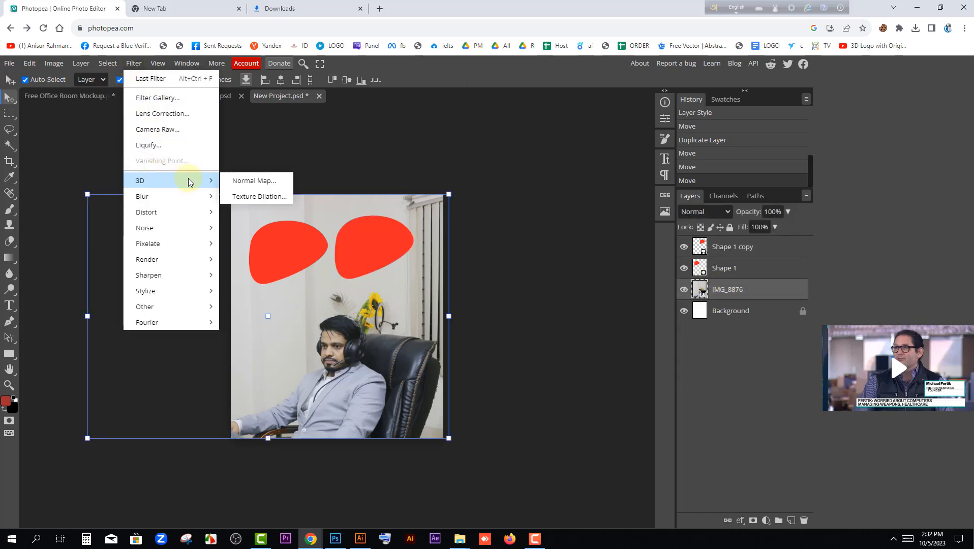
pyautogui.click(256, 181)
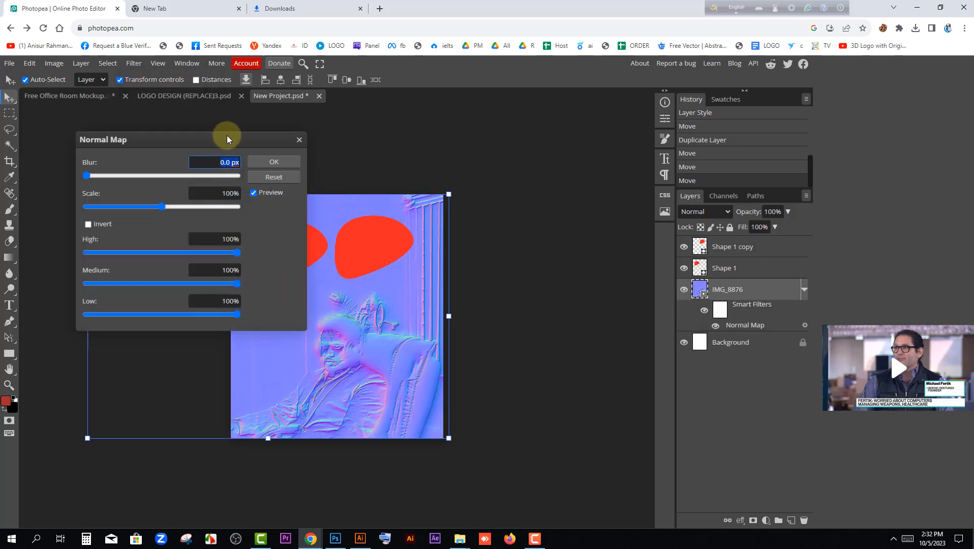
pyautogui.moveTo(227, 140); pyautogui.dragTo(312, 202)
pyautogui.click(385, 201)
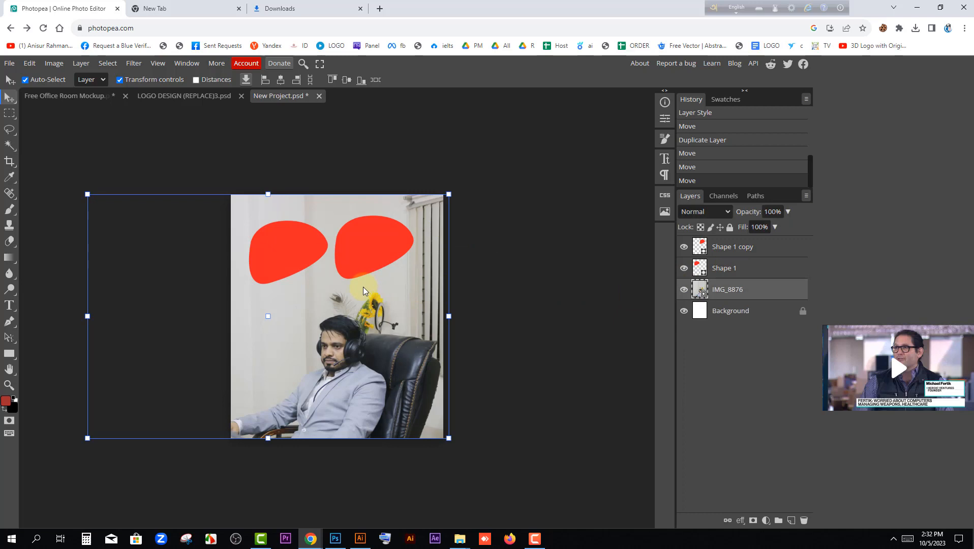
# Step: Brighten the IMG_8876 photo layer with a Curves adjustment, raising the RGB midpoint from input 117 to output 164
pyautogui.click(49, 65)
pyautogui.moveTo(72, 97)
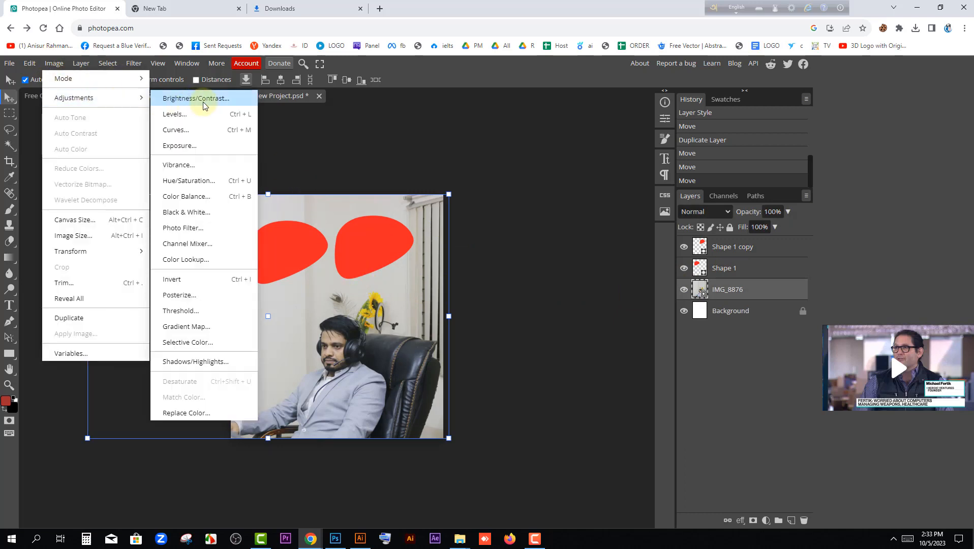
pyautogui.click(176, 131)
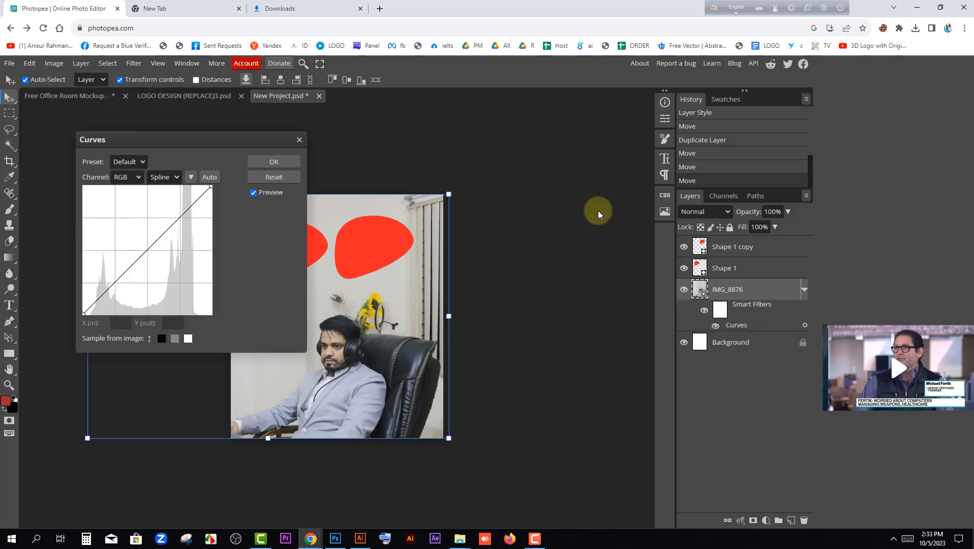
pyautogui.moveTo(228, 139); pyautogui.dragTo(614, 218)
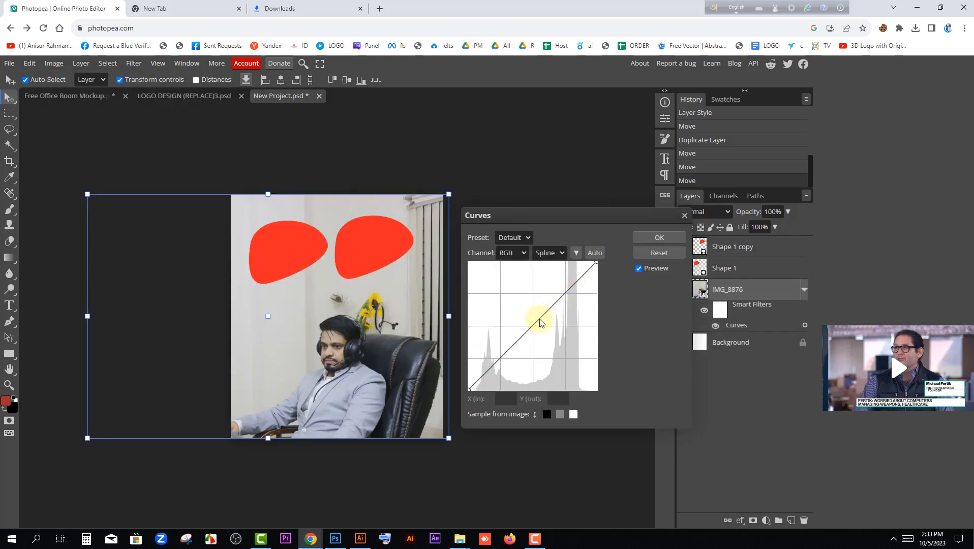
pyautogui.moveTo(540, 323); pyautogui.dragTo(527, 310)
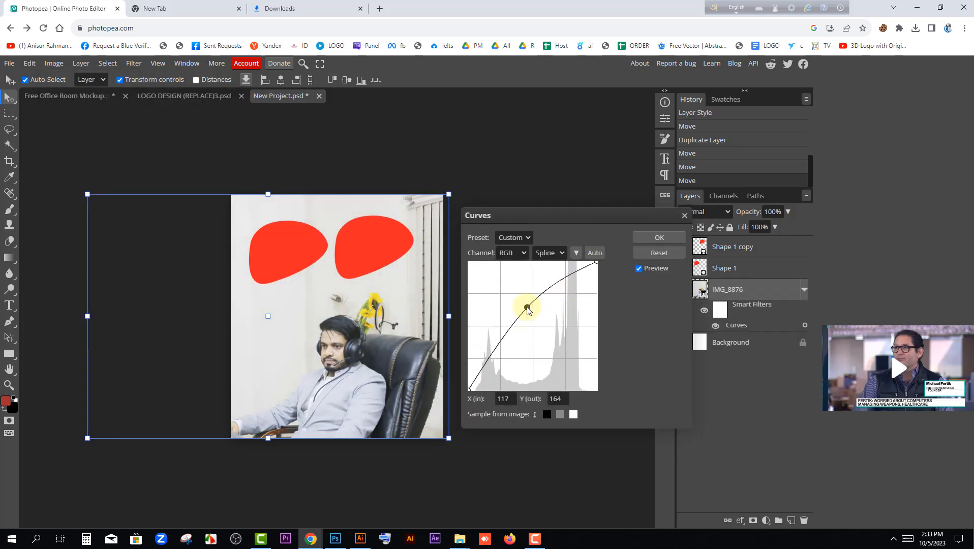
pyautogui.click(658, 239)
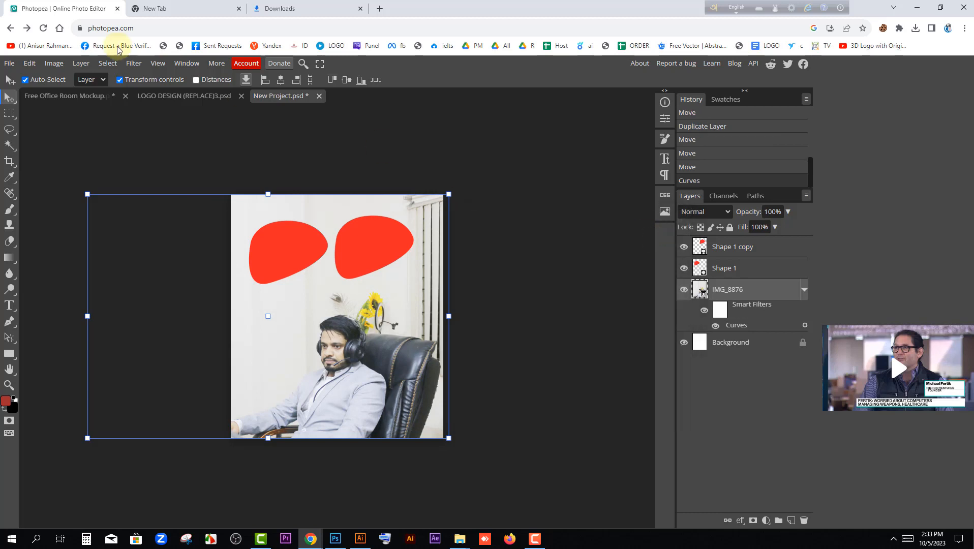
# Step: View the canvas size settings of the New Project document and close them
pyautogui.click(53, 64)
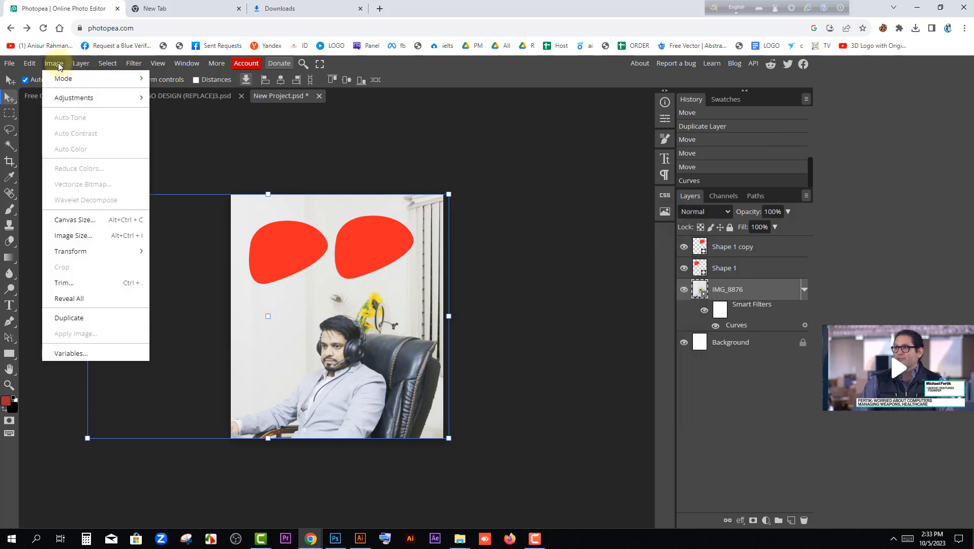
pyautogui.click(85, 225)
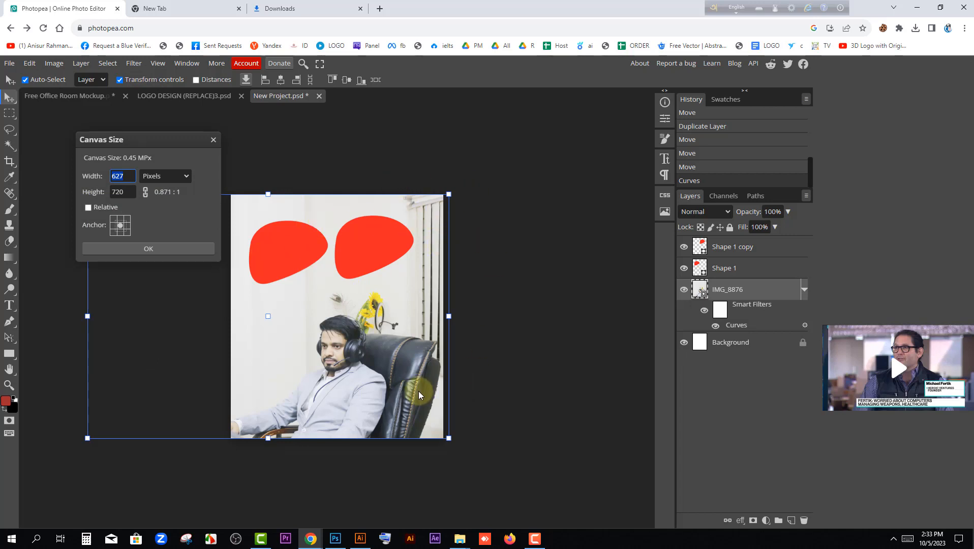
pyautogui.click(213, 142)
# Step: Rotate the whole image 90° clockwise, undo the rotation, and reselect the IMG_8876 photo layer
pyautogui.click(60, 65)
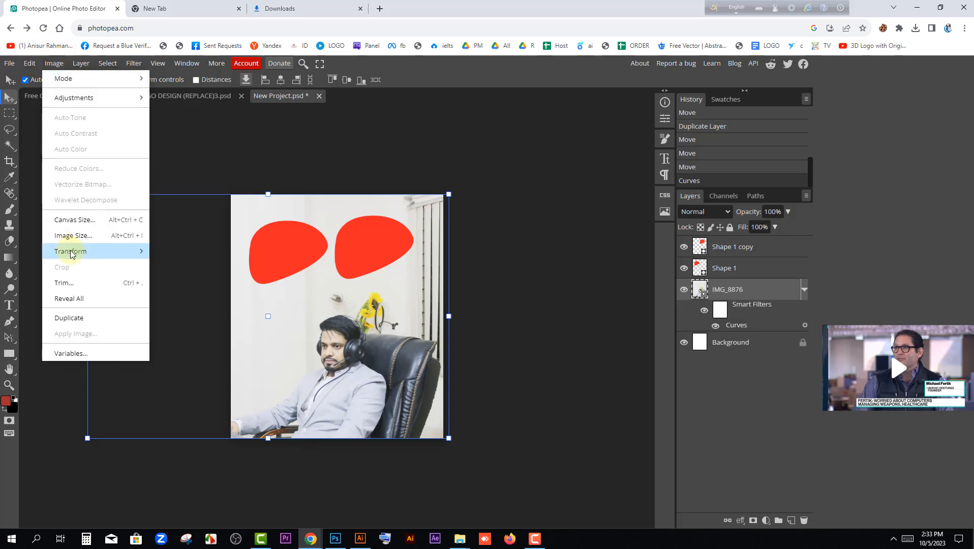
pyautogui.moveTo(62, 251)
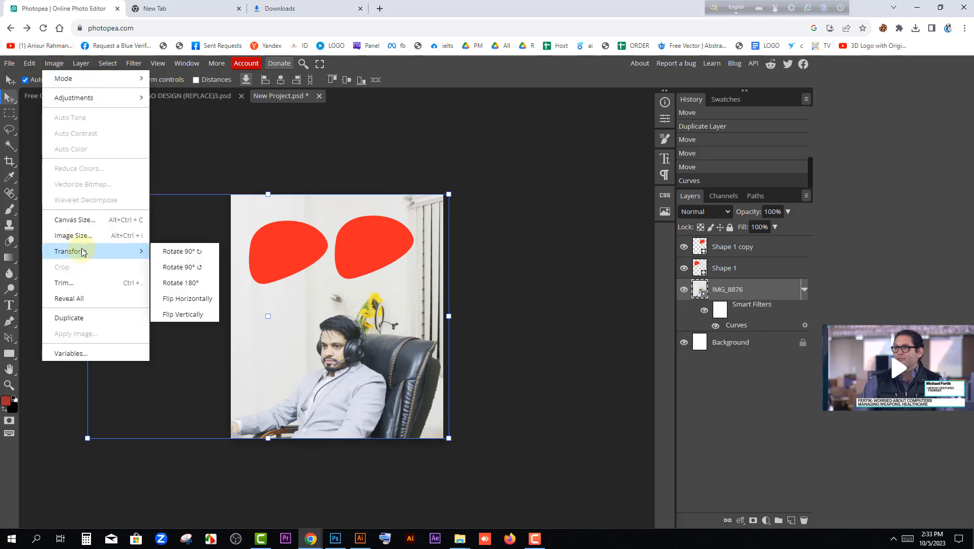
pyautogui.click(183, 254)
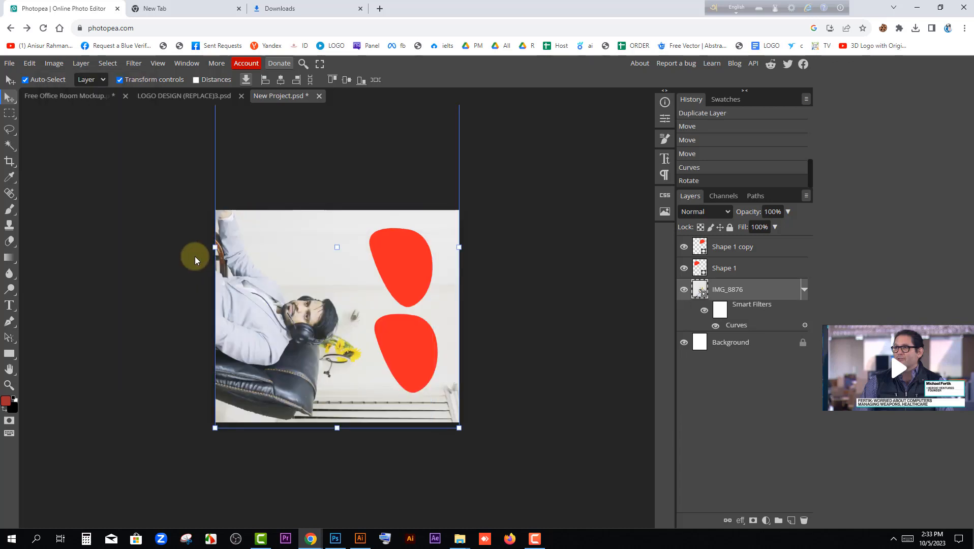
pyautogui.click(503, 283)
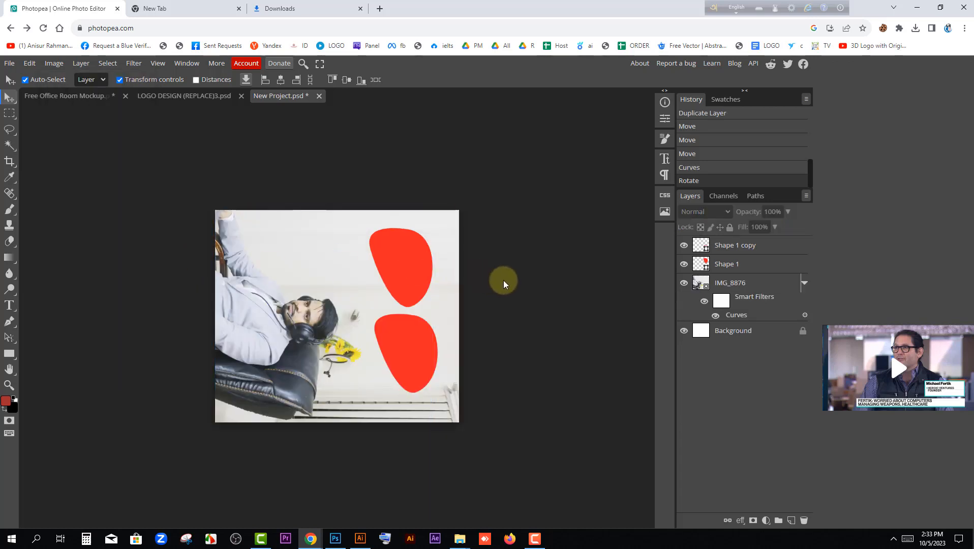
pyautogui.hotkey('ctrl', 'z')
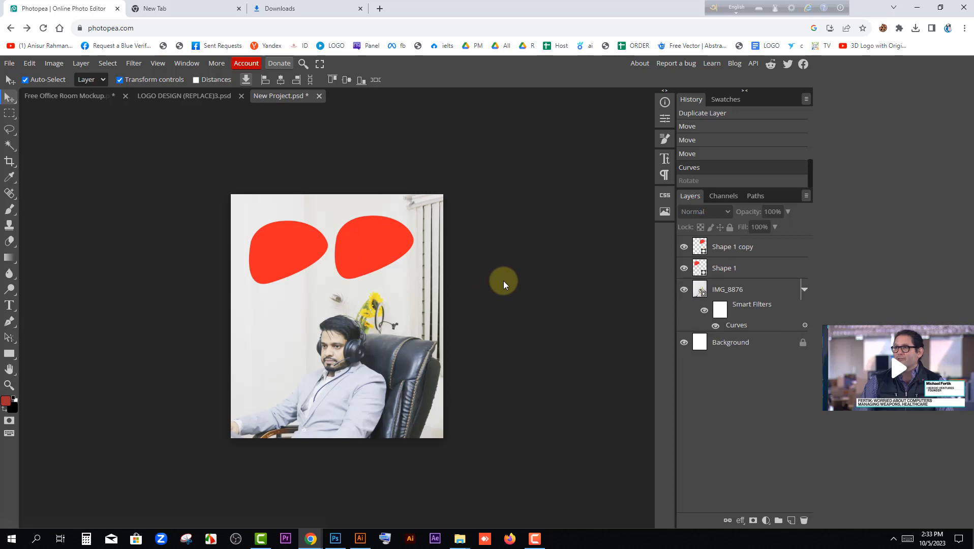
pyautogui.click(343, 319)
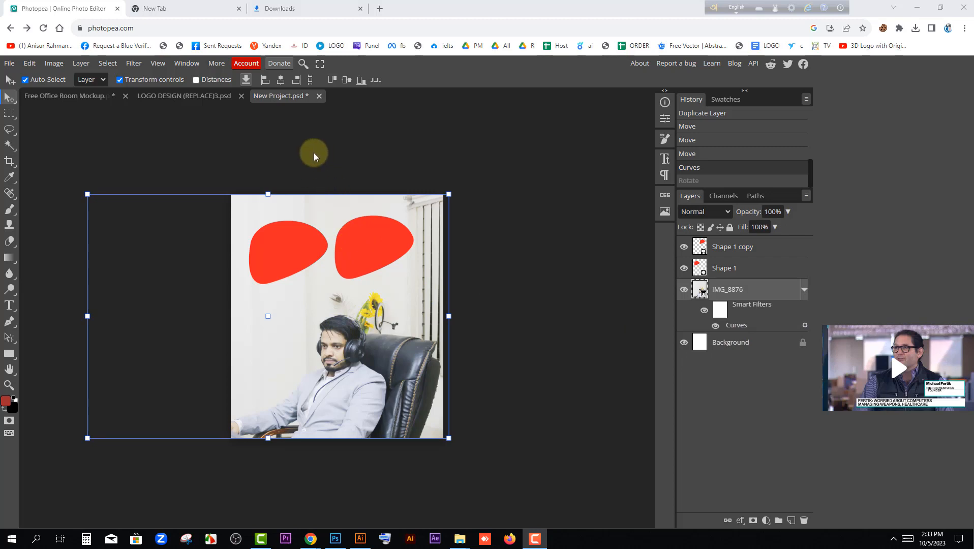
# Step: Open the photo anis.jpg from the Desktop as a new document
pyautogui.click(9, 64)
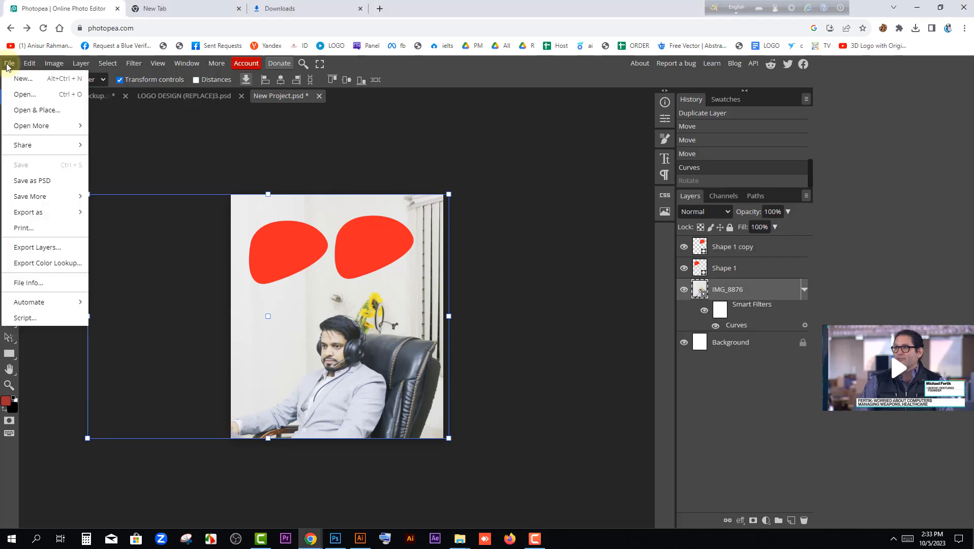
pyautogui.click(23, 93)
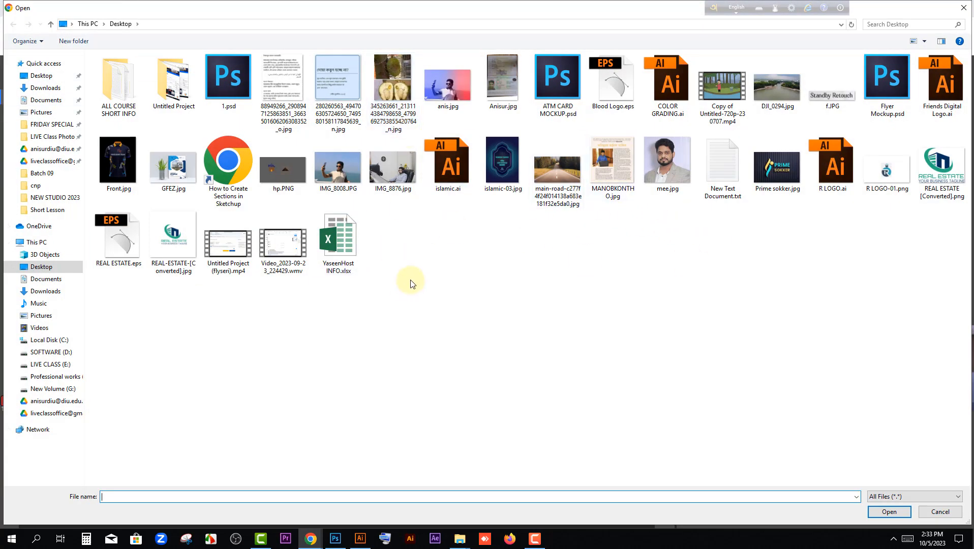
pyautogui.click(447, 89)
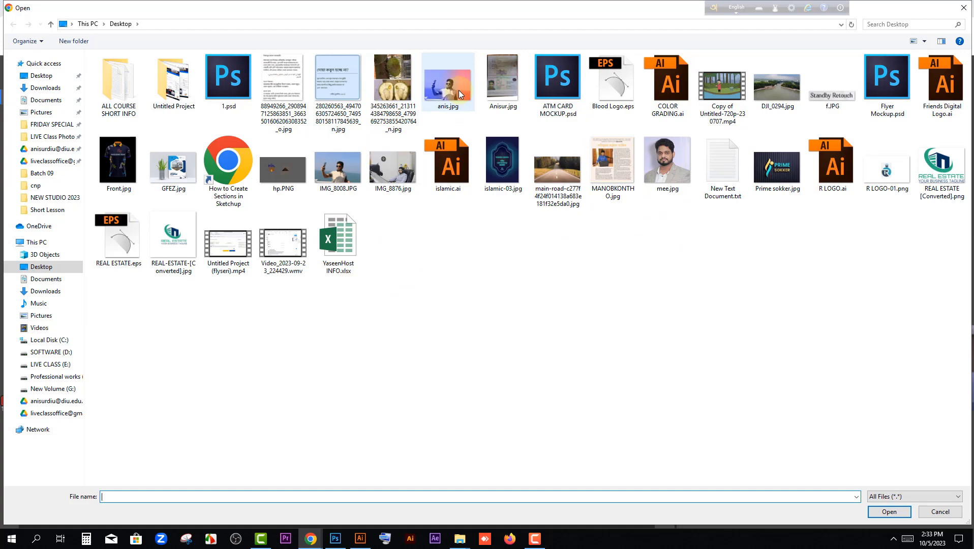
pyautogui.click(875, 512)
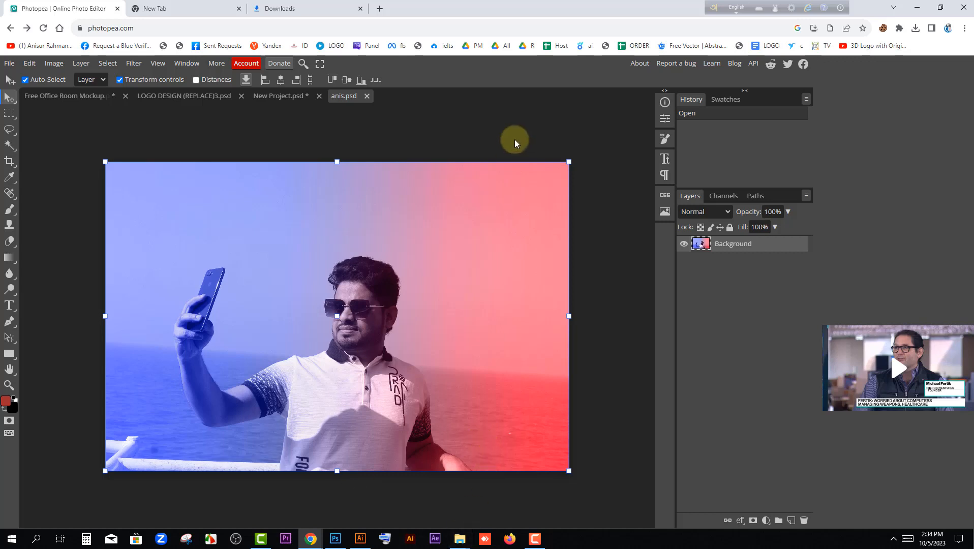
pyautogui.click(468, 135)
pyautogui.click(424, 258)
# Step: Look through the open documents, close LOGO DESIGN (REPLACE)3.psd, and return to anis.psd
pyautogui.click(40, 96)
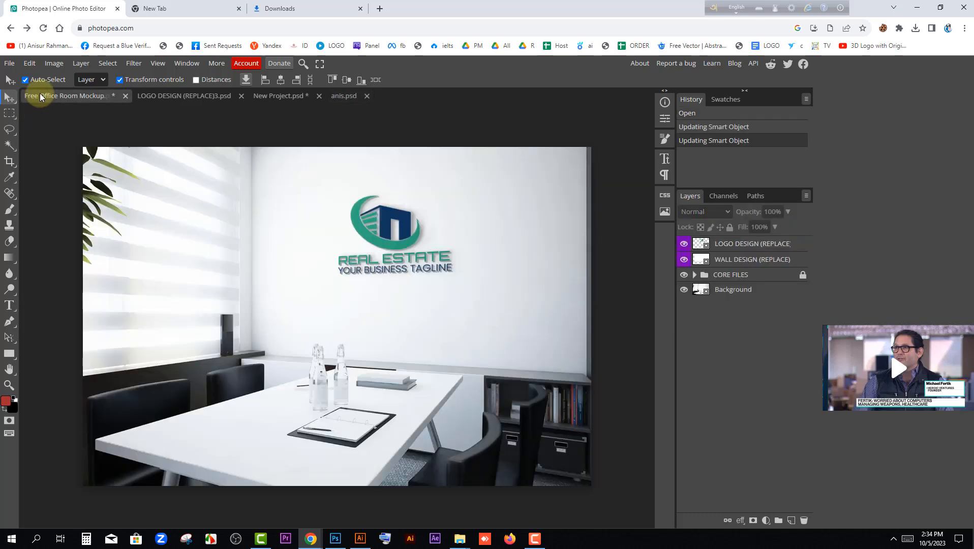
pyautogui.click(173, 96)
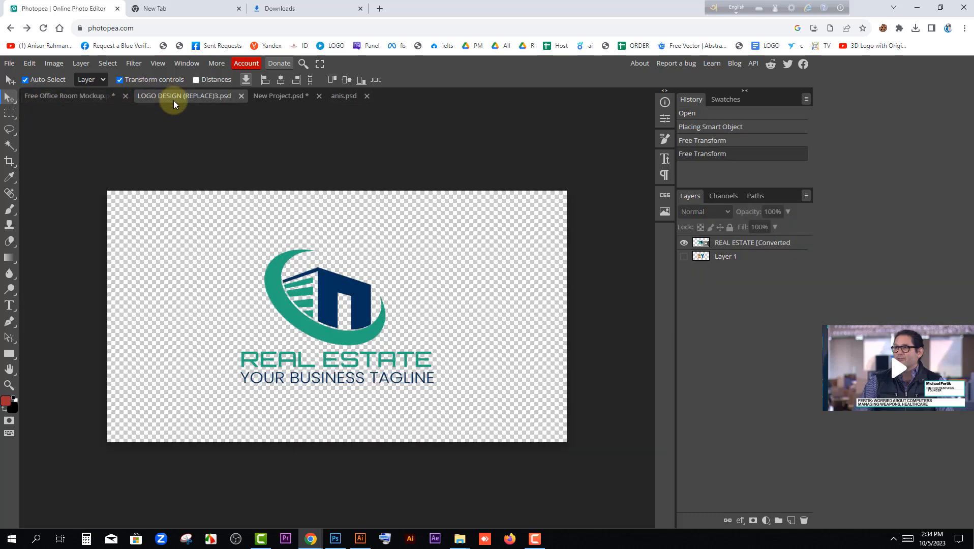
pyautogui.click(241, 96)
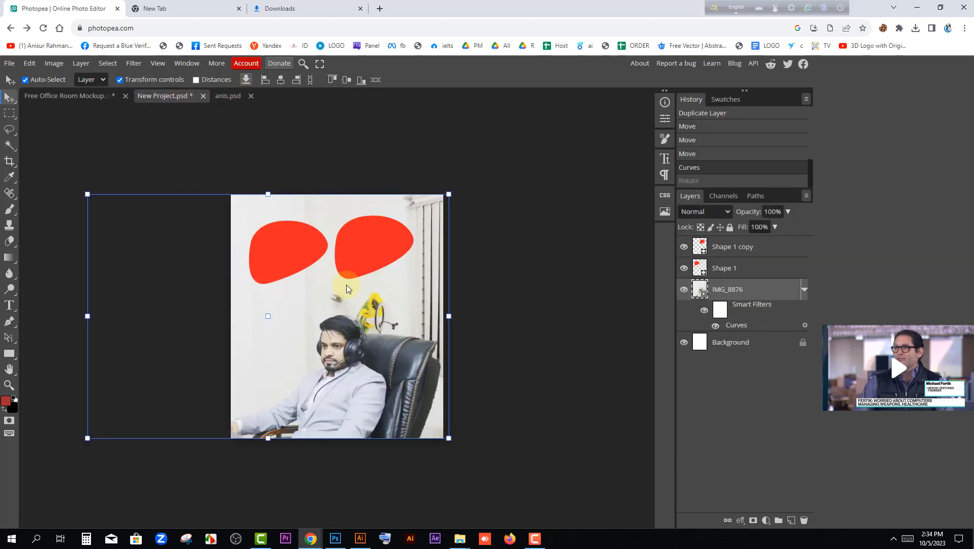
pyautogui.click(222, 96)
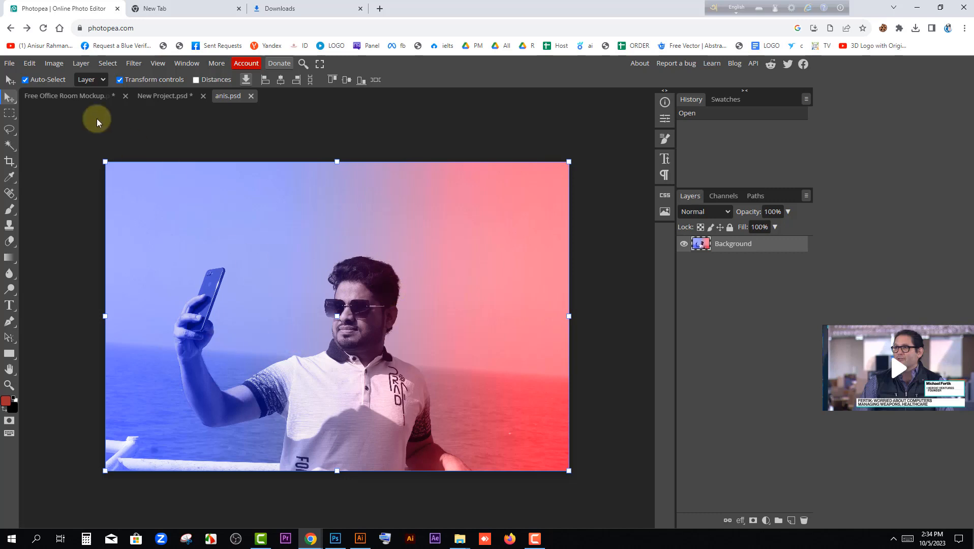
# Step: Preview the Camera Raw filter with temperature 55, tint -46, contrast 25, vibrance -46 and saturation 53, and cancel it
pyautogui.click(134, 63)
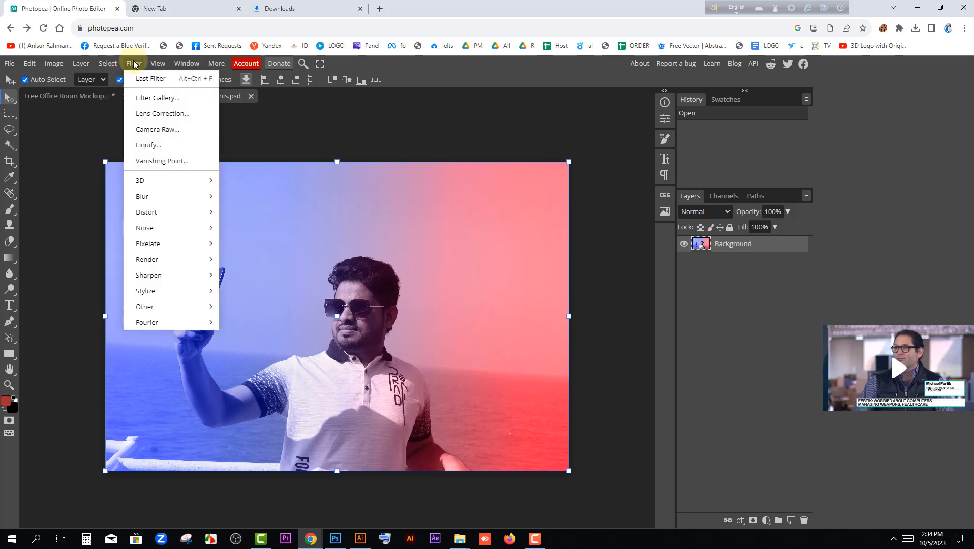
pyautogui.click(163, 131)
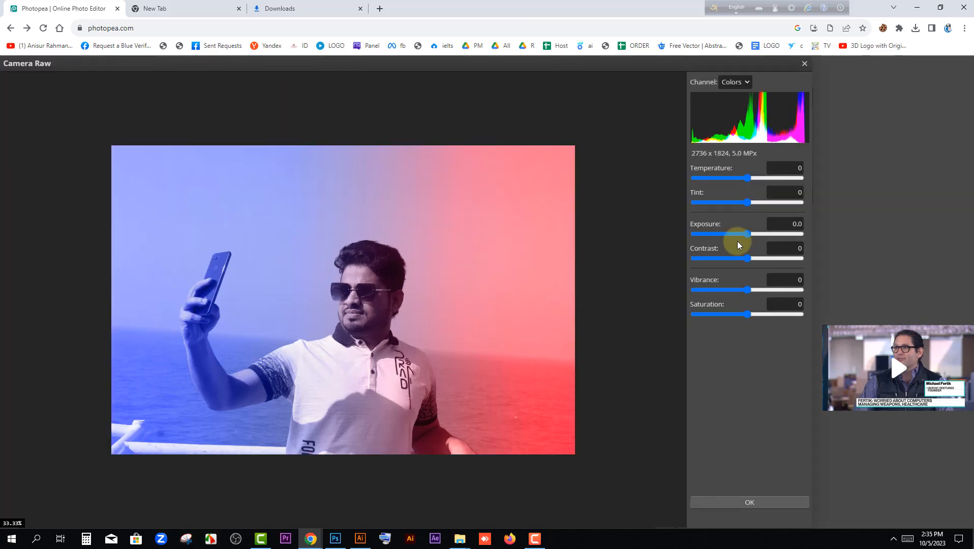
pyautogui.moveTo(749, 177); pyautogui.dragTo(776, 177)
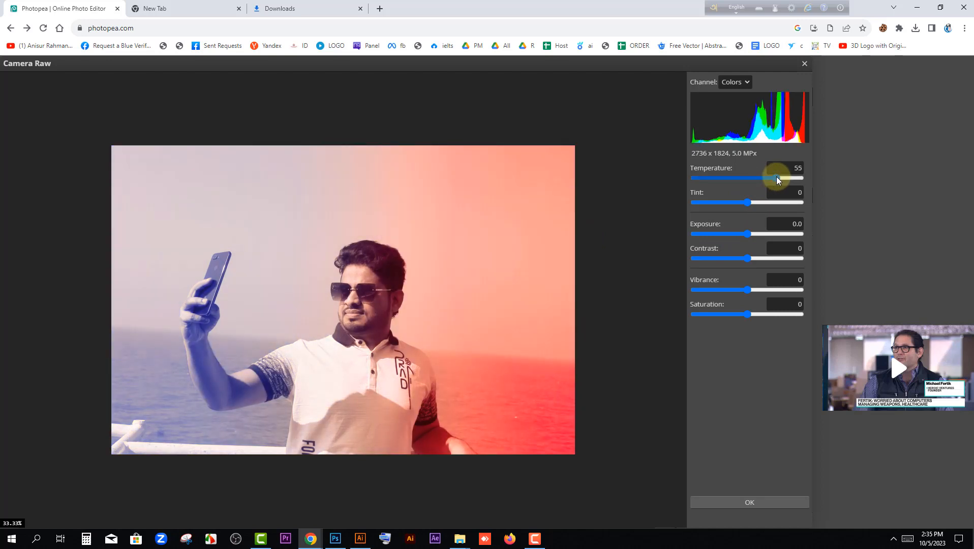
pyautogui.moveTo(750, 201); pyautogui.dragTo(723, 202)
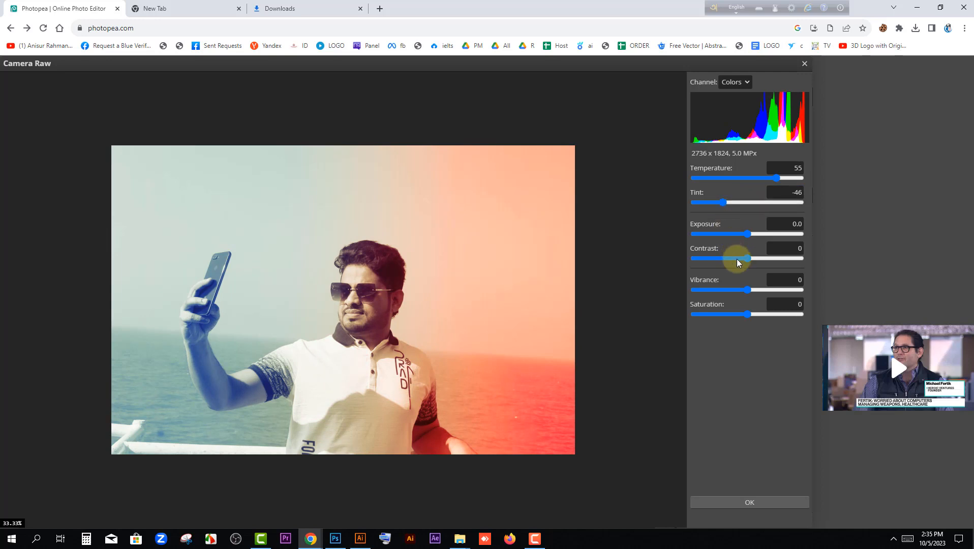
pyautogui.moveTo(737, 258); pyautogui.dragTo(760, 258)
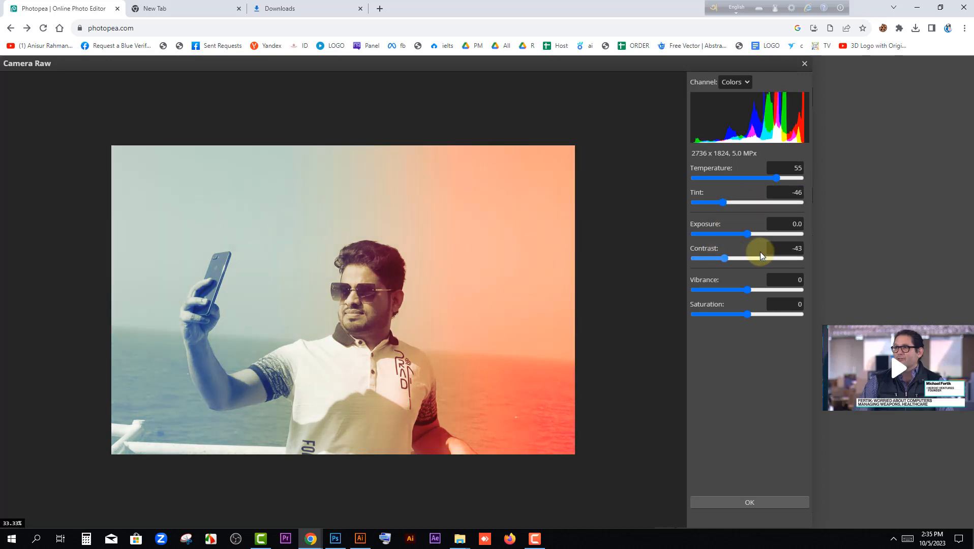
pyautogui.moveTo(742, 289); pyautogui.dragTo(731, 315)
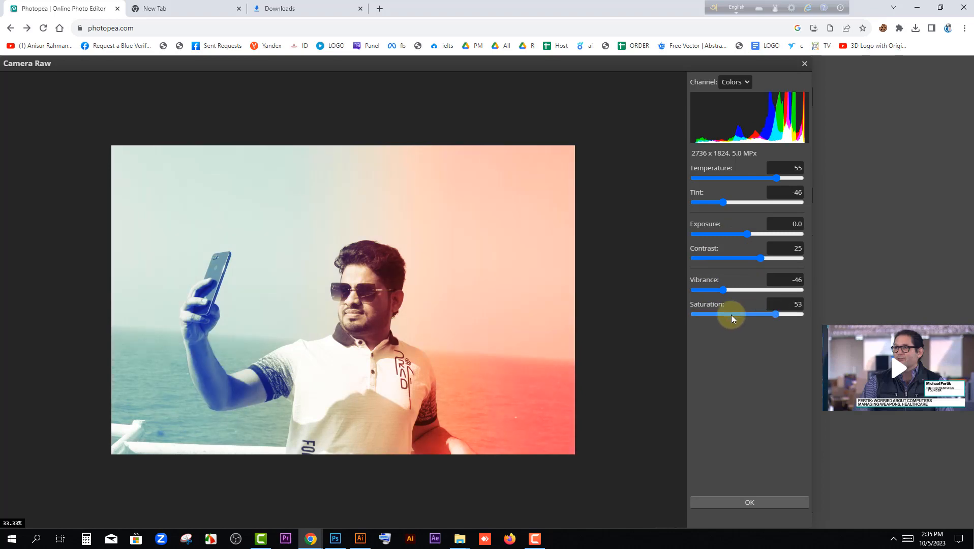
pyautogui.click(804, 64)
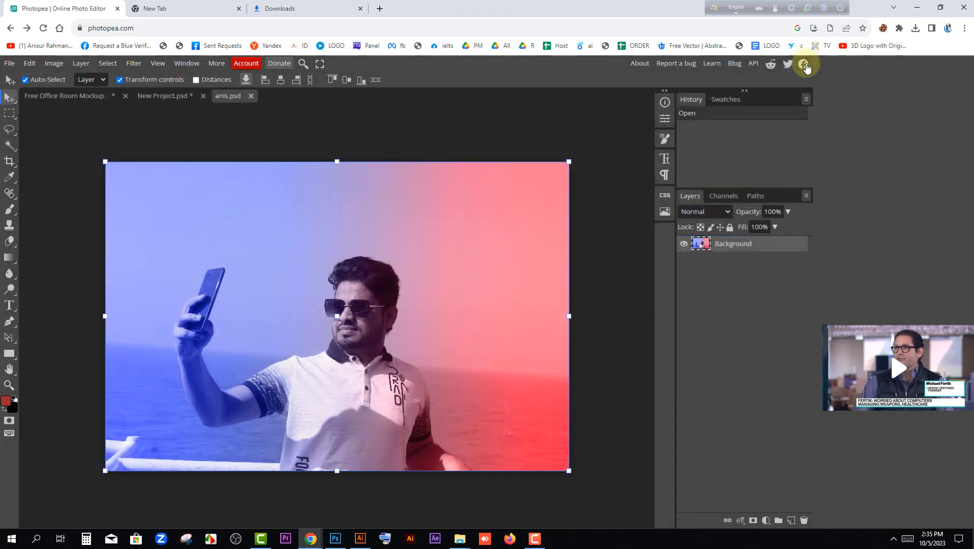
# Step: Switch to File Explorer, open the DRONE FOOTAGE folder on the SOFTWARE (D:) drive, and display its contents as large icons
pyautogui.click(915, 7)
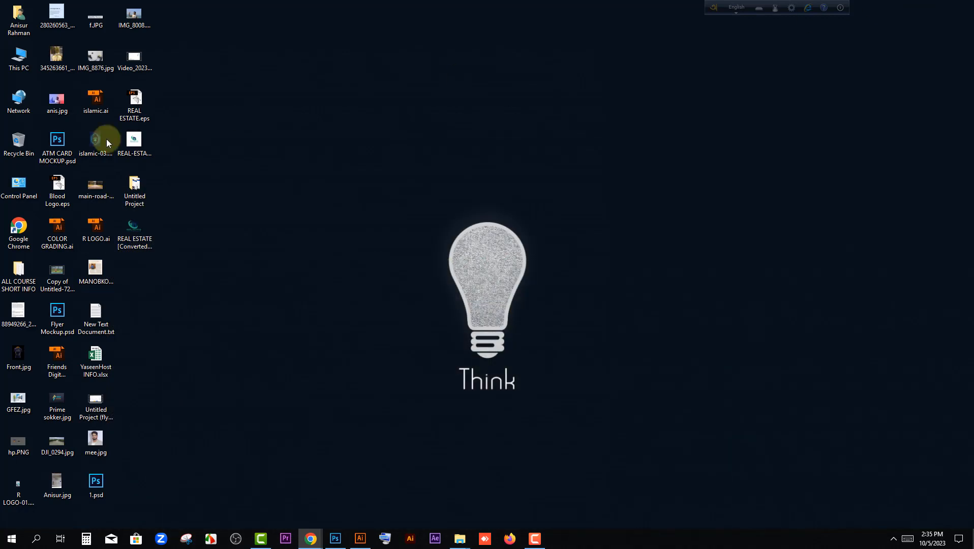
pyautogui.doubleClick(18, 57)
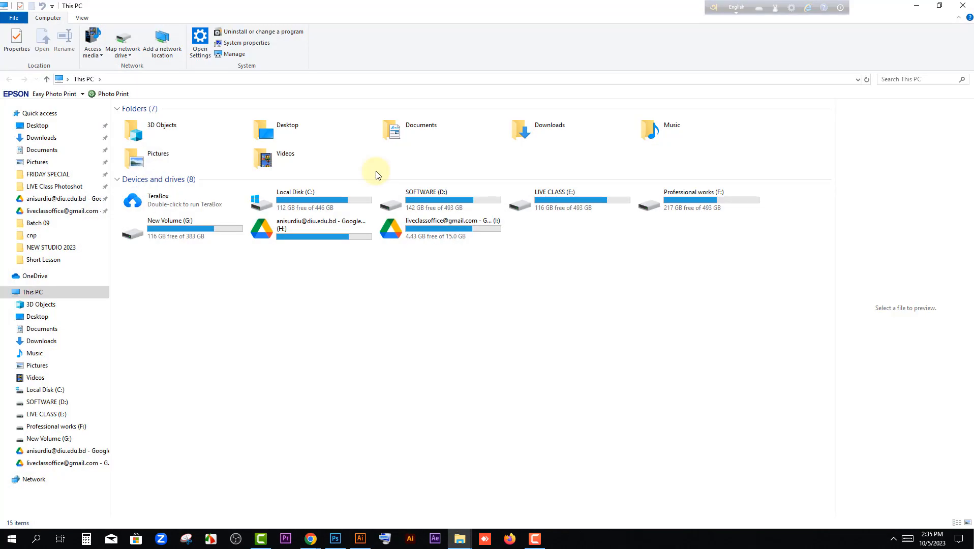
pyautogui.doubleClick(447, 201)
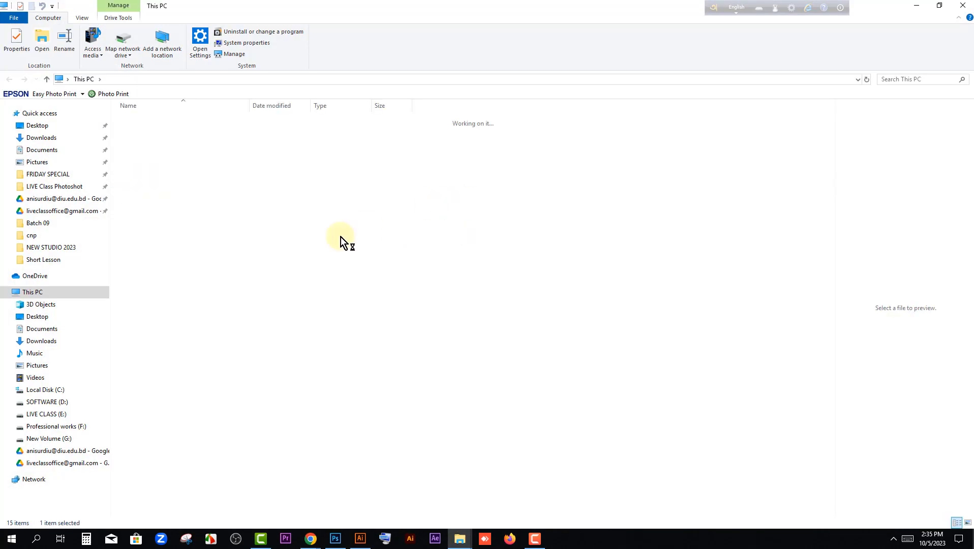
pyautogui.doubleClick(174, 227)
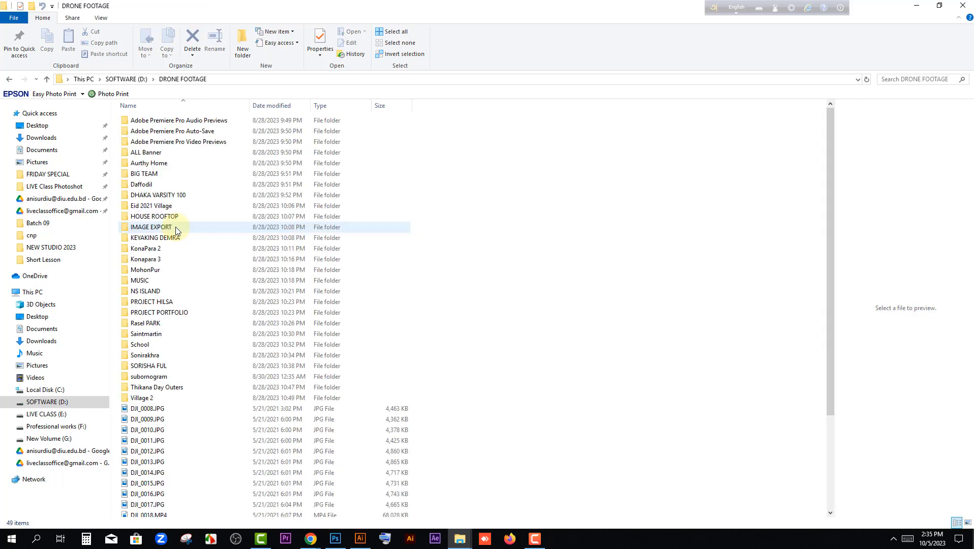
pyautogui.rightClick(471, 232)
pyautogui.moveTo(495, 234)
pyautogui.click(648, 247)
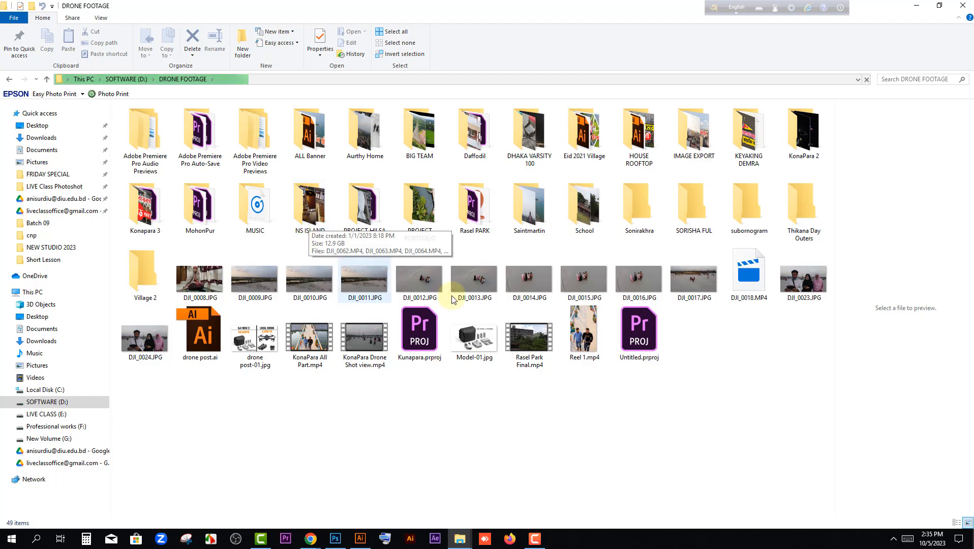
# Step: Open the MohonPur folder and display its files as large icons
pyautogui.doubleClick(200, 206)
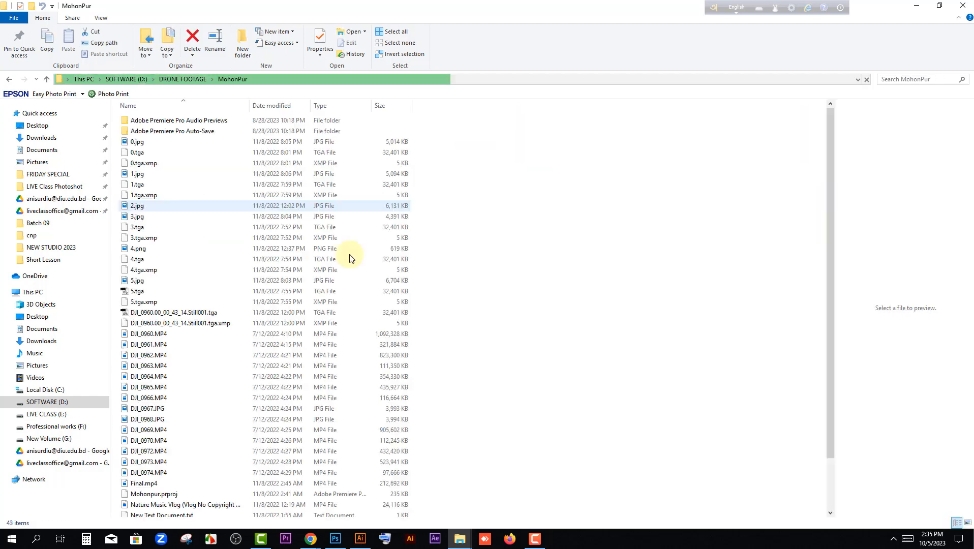
pyautogui.rightClick(518, 252)
pyautogui.moveTo(540, 256)
pyautogui.click(679, 268)
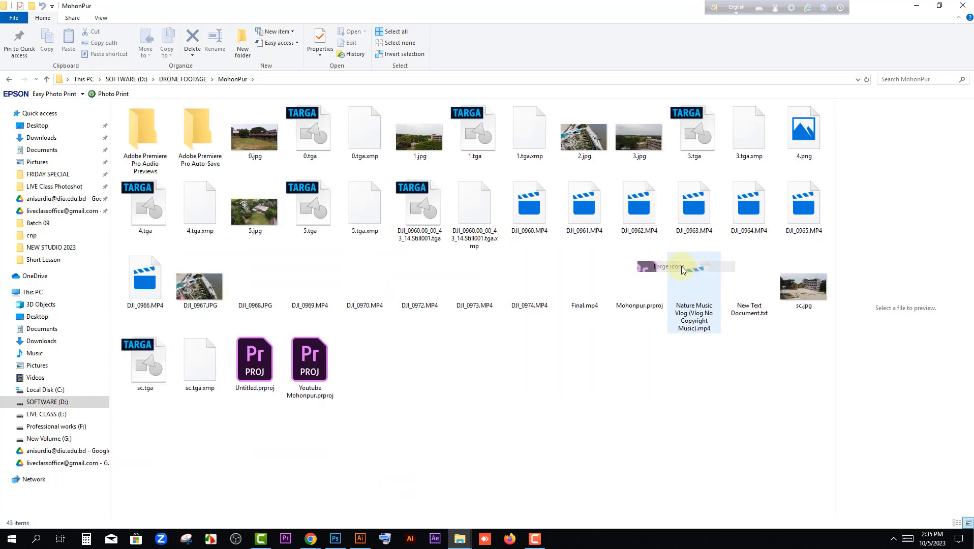
# Step: Copy 2.jpg from the MohonPur folder, paste it onto the desktop, and place it near the other desktop icons
pyautogui.click(583, 152)
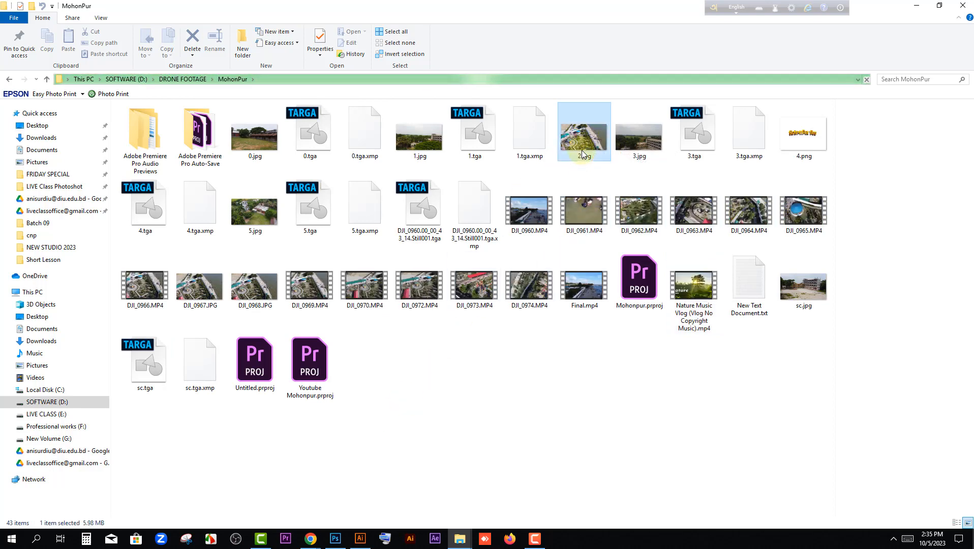
pyautogui.rightClick(582, 152)
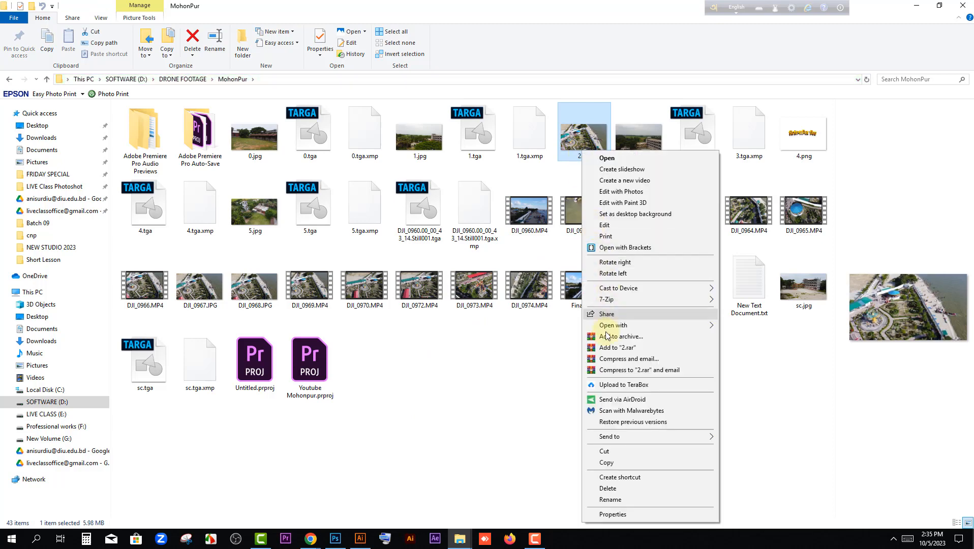
pyautogui.click(607, 461)
pyautogui.click(916, 6)
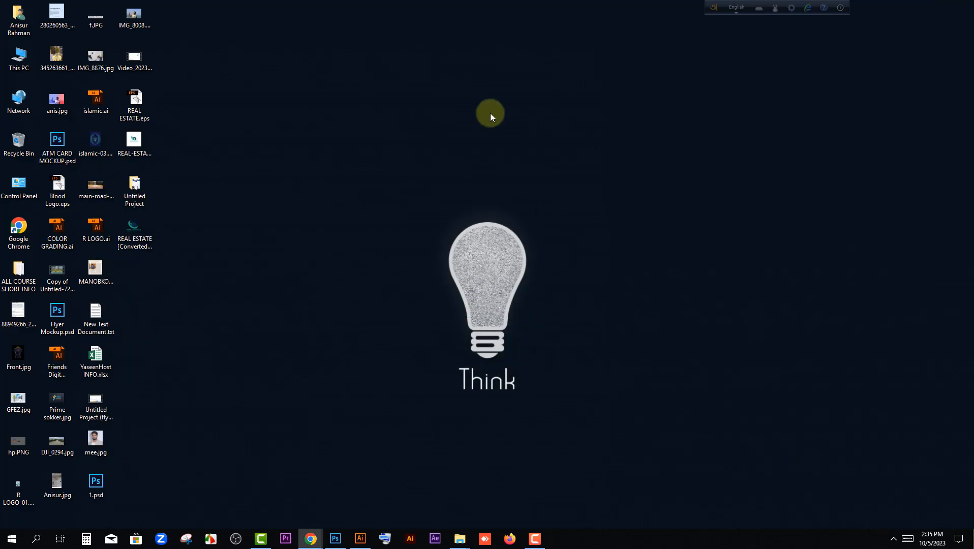
pyautogui.rightClick(491, 114)
pyautogui.click(516, 158)
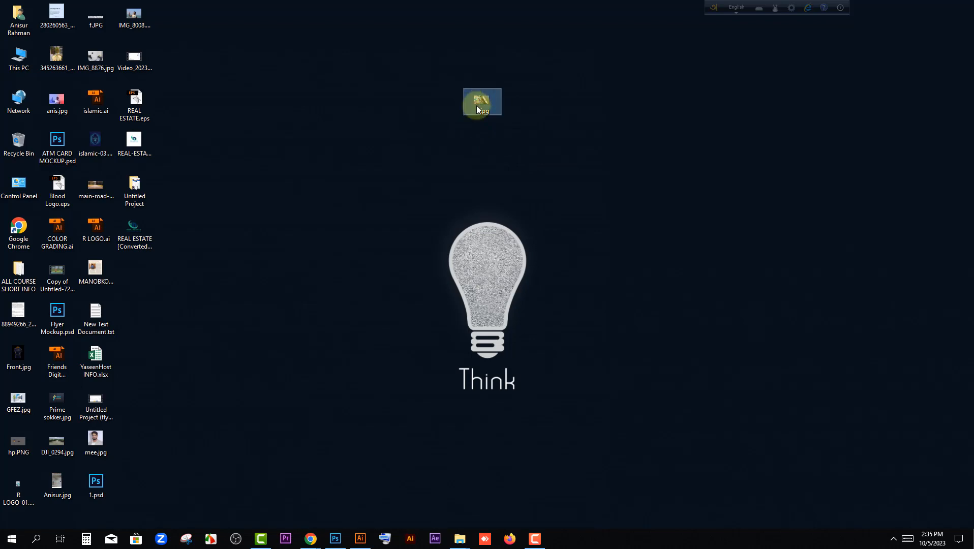
pyautogui.moveTo(476, 106); pyautogui.dragTo(208, 274)
# Step: Switch to Photopea in Chrome and open 2.jpg from the Desktop folder
pyautogui.moveTo(317, 535)
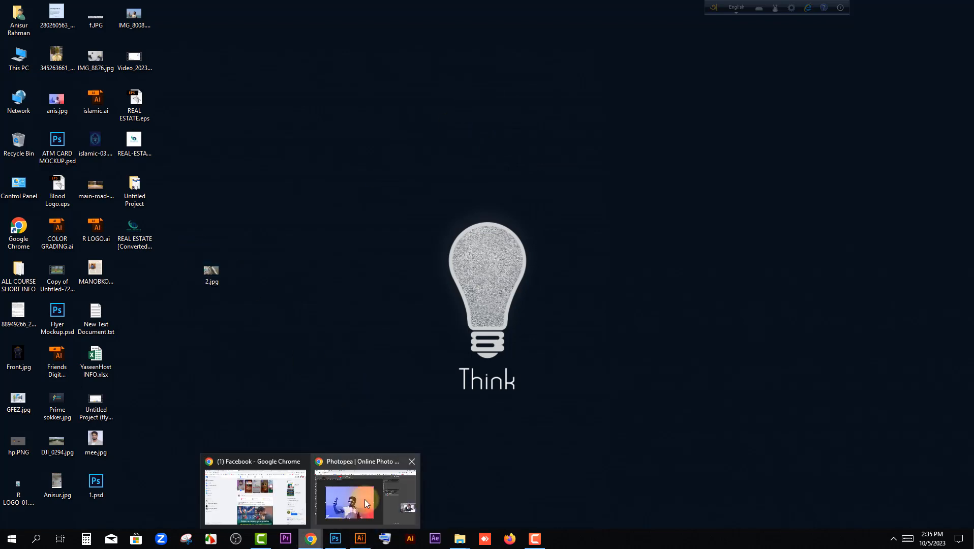
pyautogui.click(364, 498)
pyautogui.click(9, 63)
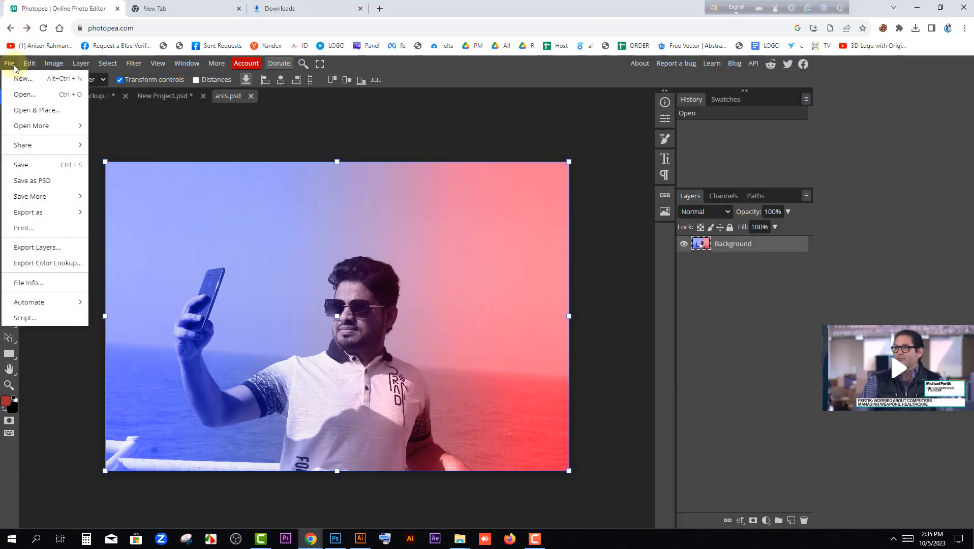
pyautogui.click(29, 95)
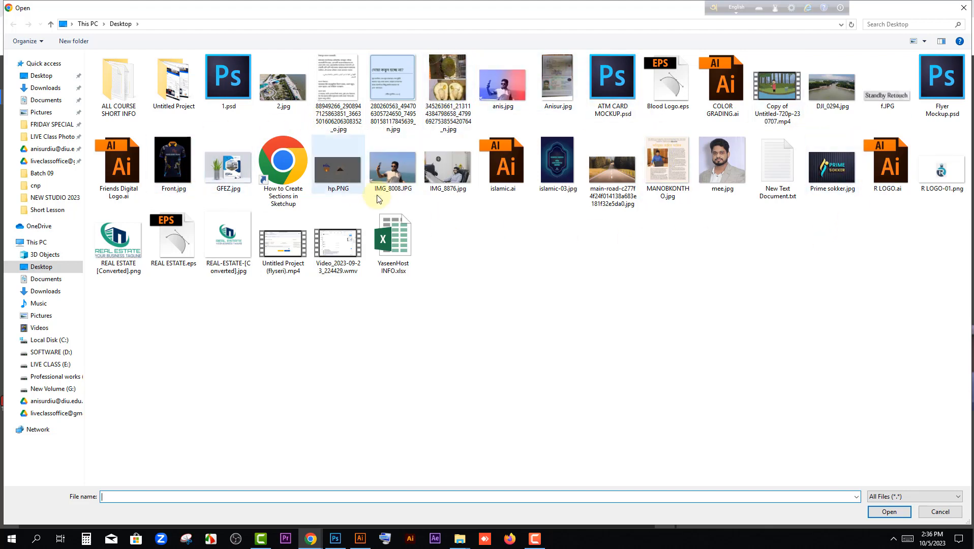
pyautogui.click(43, 75)
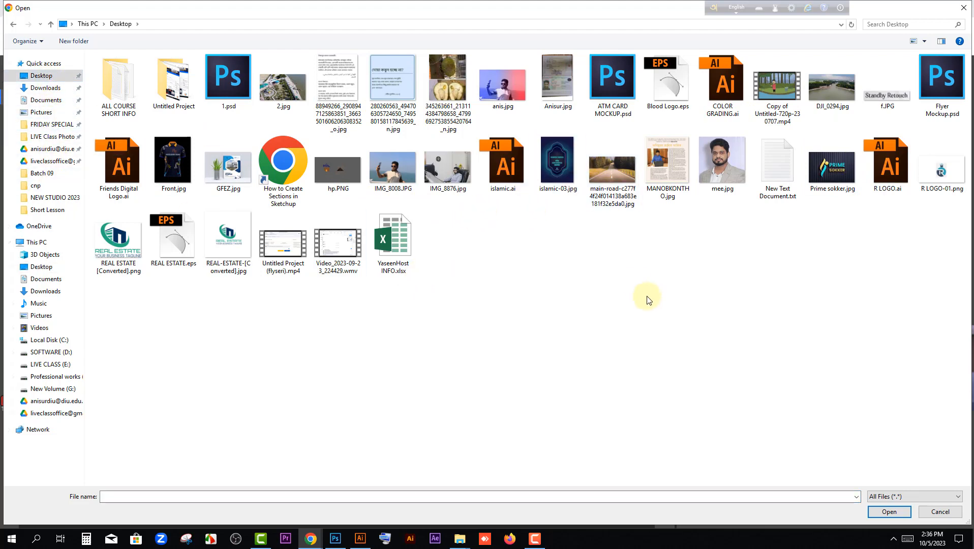
pyautogui.click(283, 84)
pyautogui.click(894, 512)
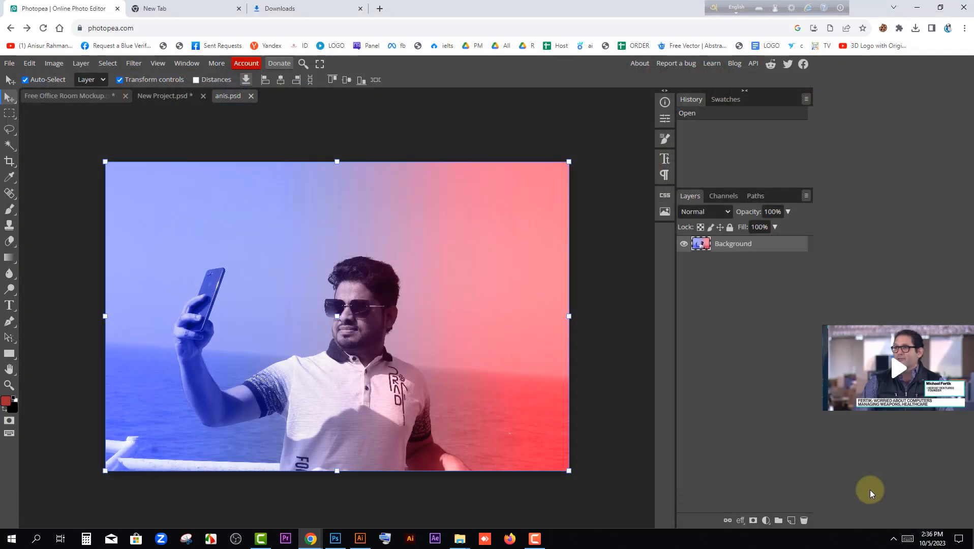
# Step: Apply the Camera Raw filter to the drone photo with exposure -0.2, contrast 37, vibrance 11 and saturation 82
pyautogui.click(133, 64)
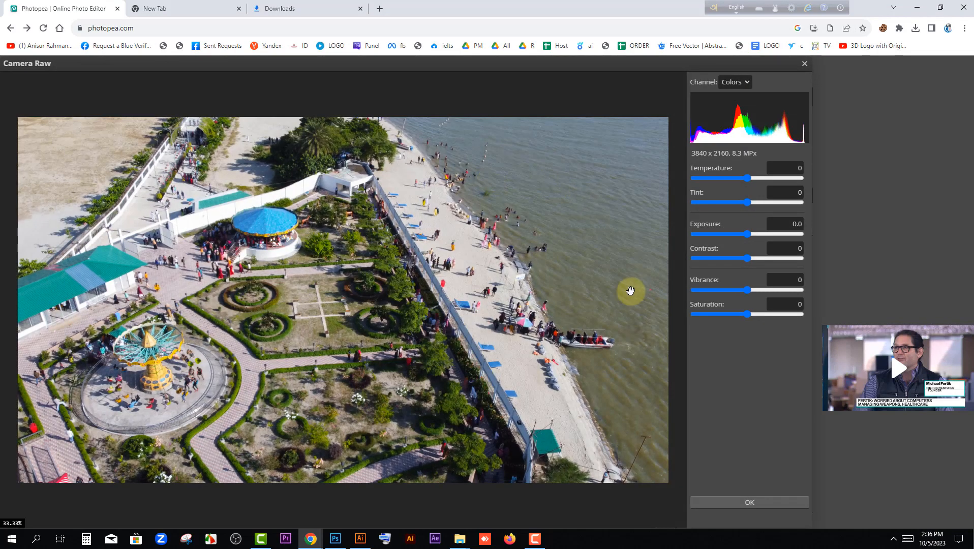
pyautogui.moveTo(749, 314); pyautogui.dragTo(795, 314)
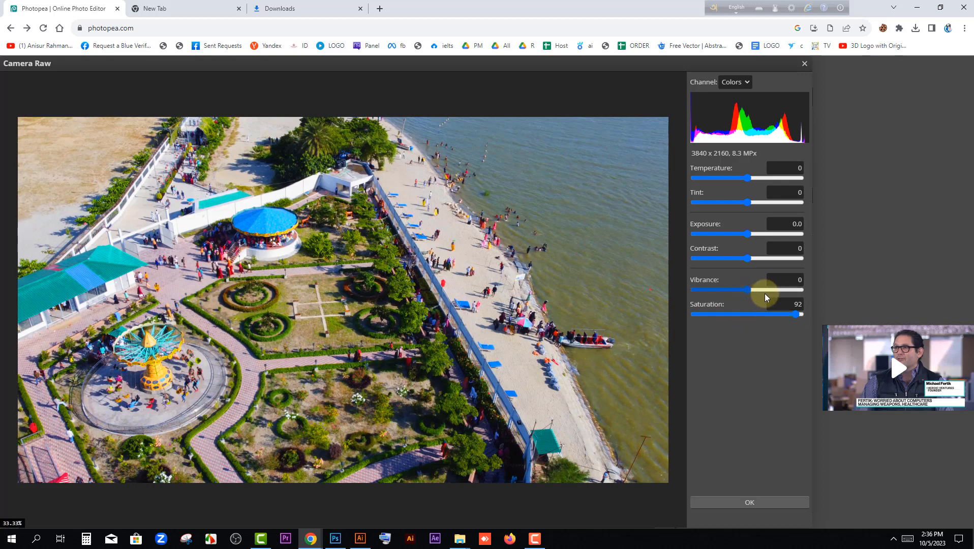
pyautogui.moveTo(765, 294)
pyautogui.mouseDown()
pyautogui.moveTo(706, 294)
pyautogui.moveTo(753, 294)
pyautogui.mouseUp()
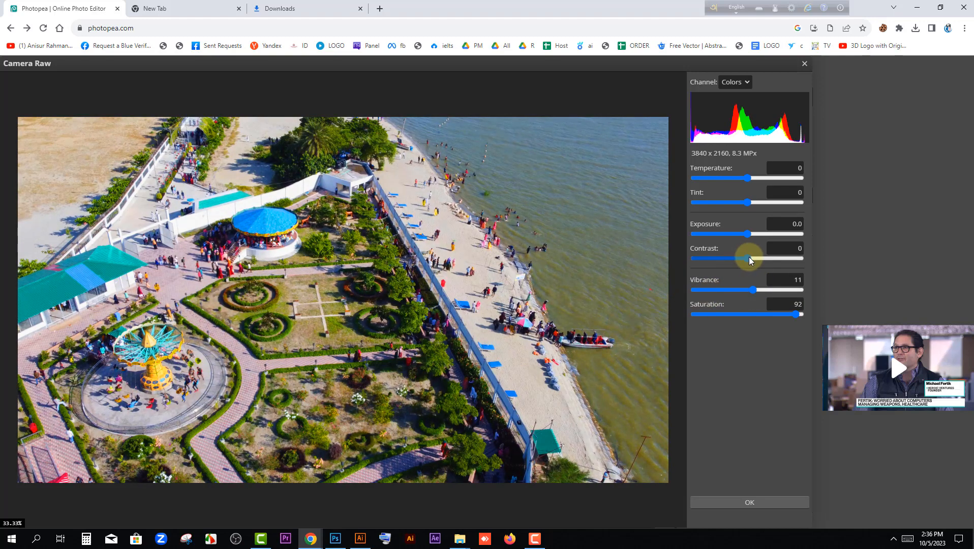
pyautogui.moveTo(749, 256); pyautogui.dragTo(742, 234)
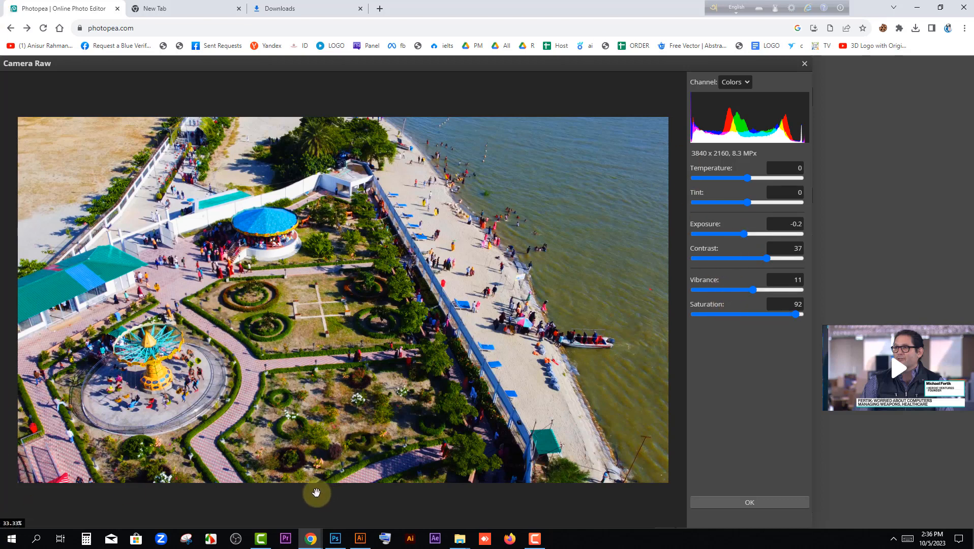
pyautogui.moveTo(797, 321); pyautogui.dragTo(792, 314)
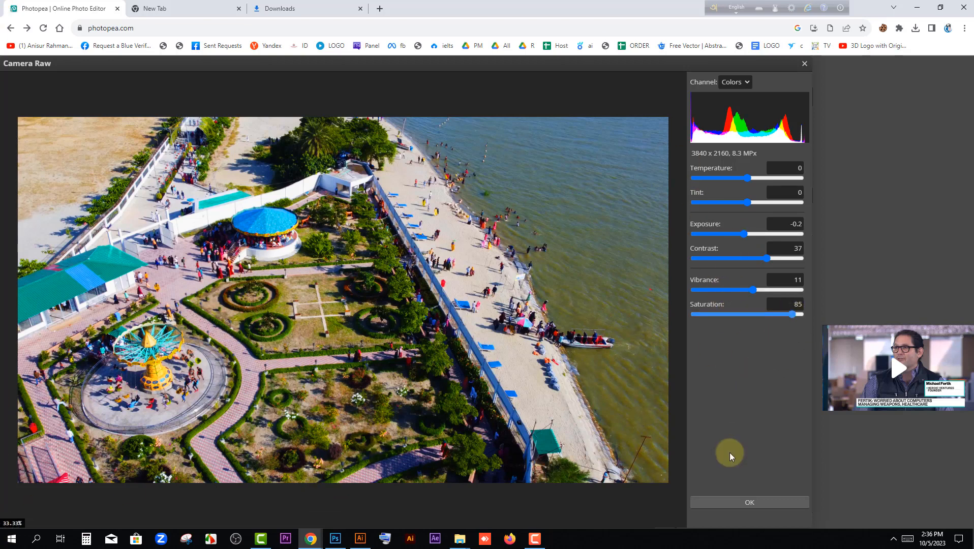
pyautogui.click(750, 506)
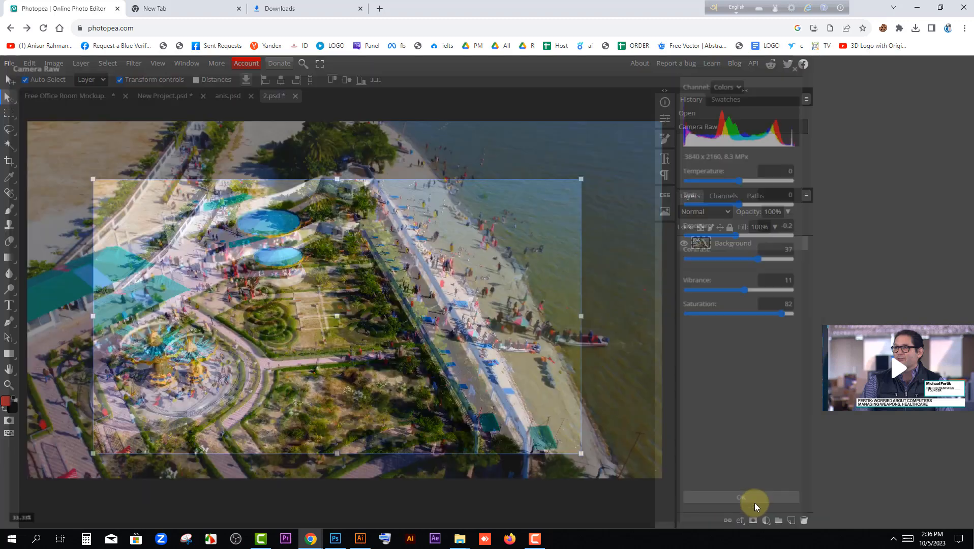
pyautogui.click(8, 63)
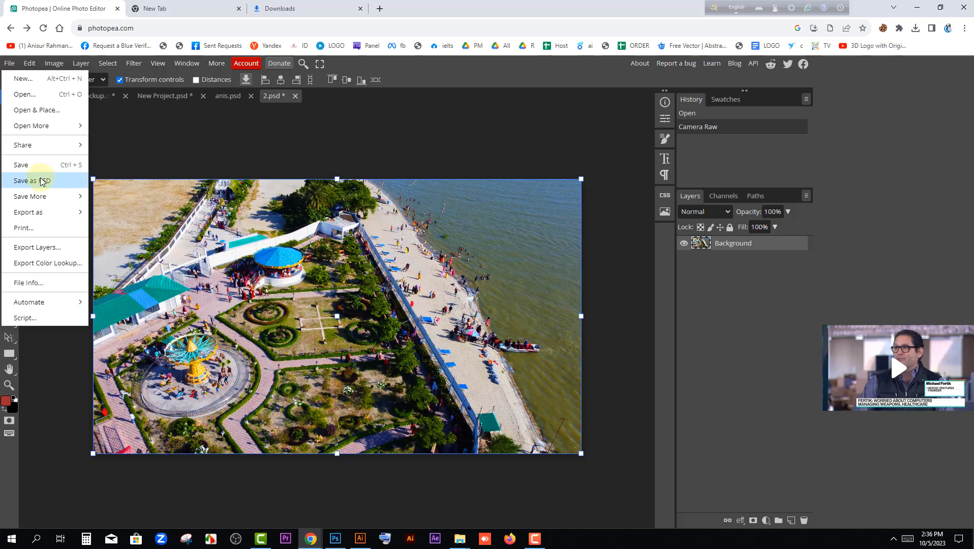
pyautogui.moveTo(44, 196)
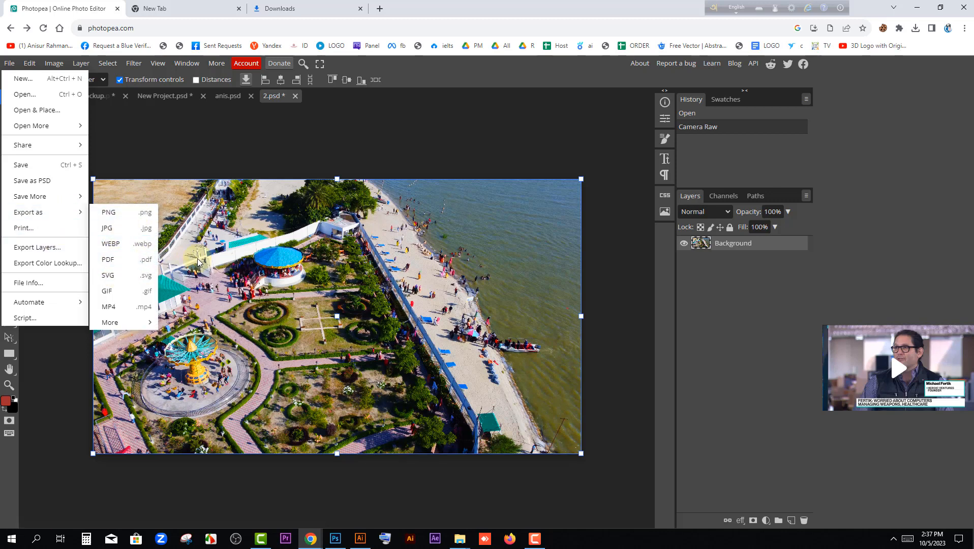
pyautogui.click(392, 341)
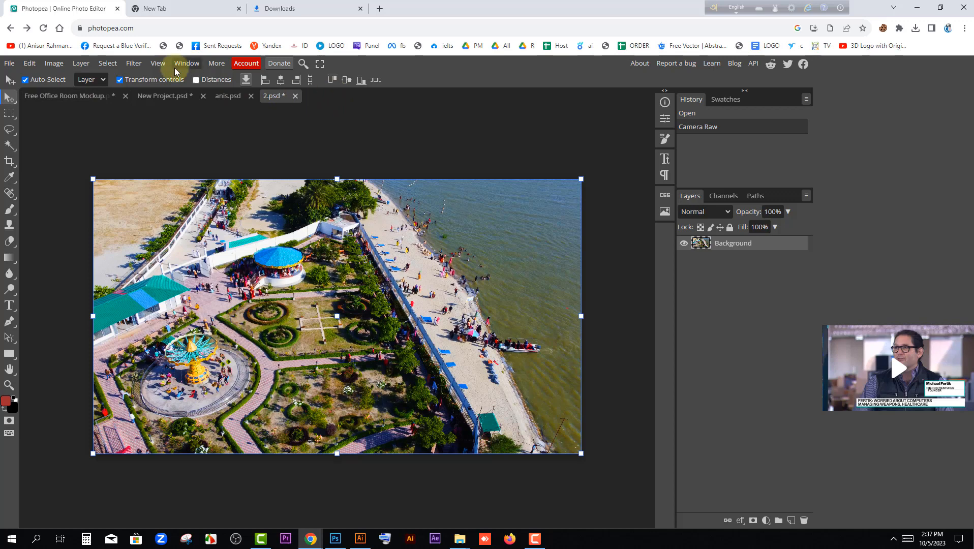
pyautogui.click(79, 64)
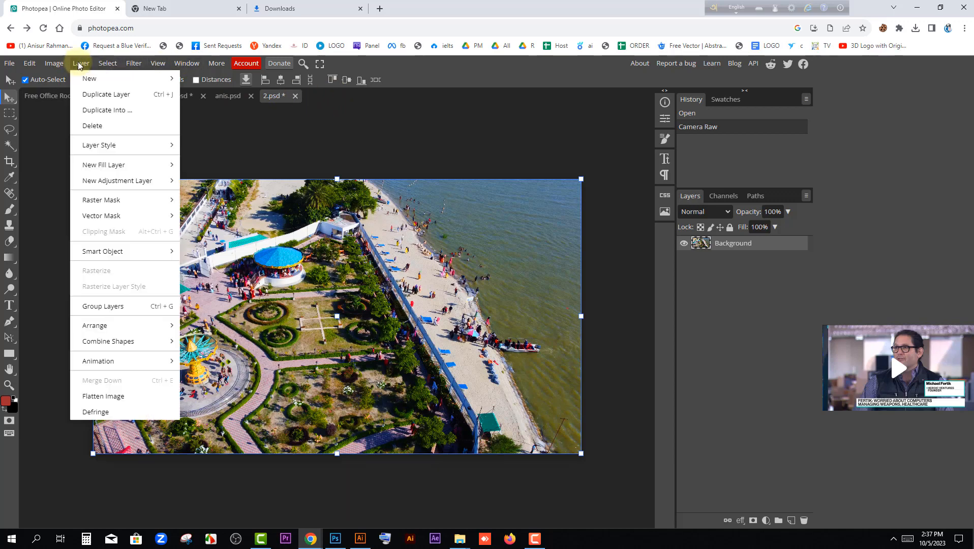
pyautogui.moveTo(105, 185)
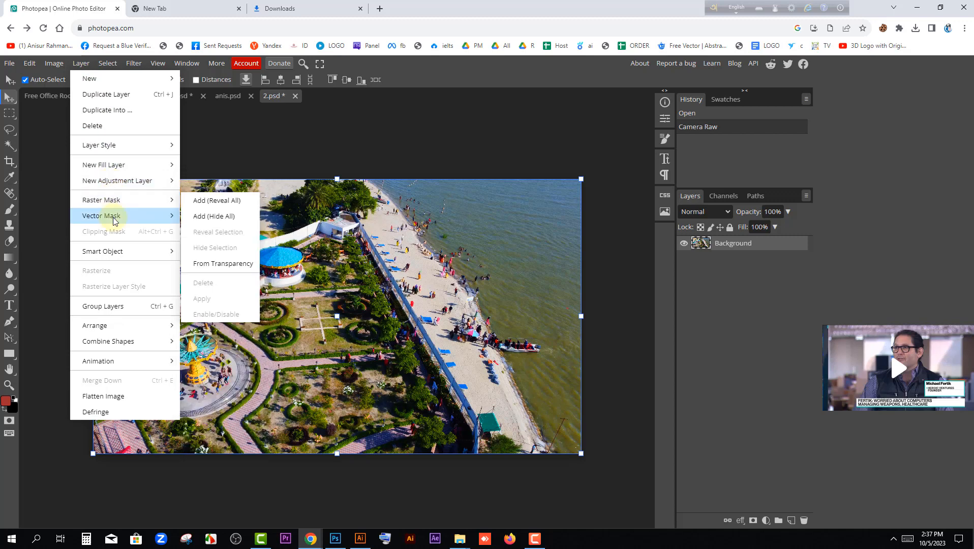
pyautogui.moveTo(114, 220)
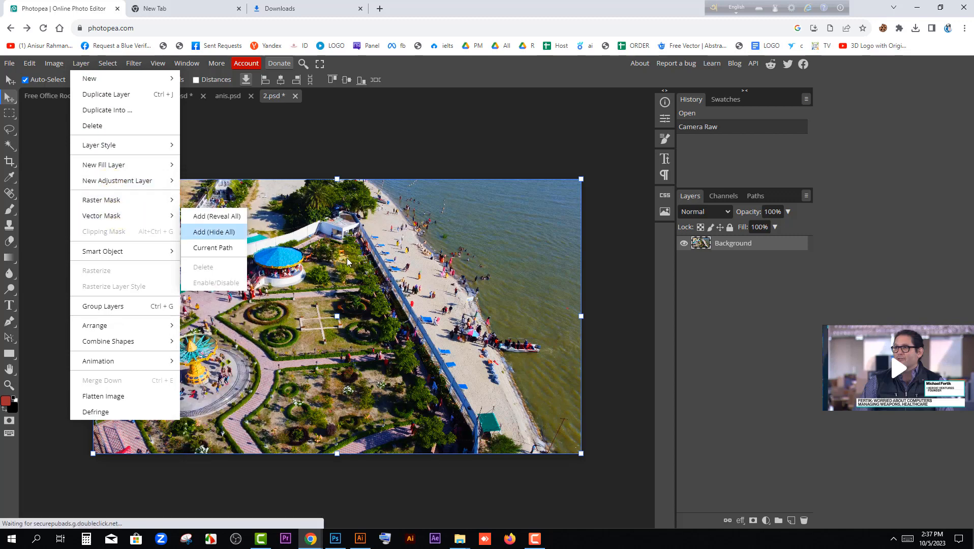
pyautogui.click(213, 232)
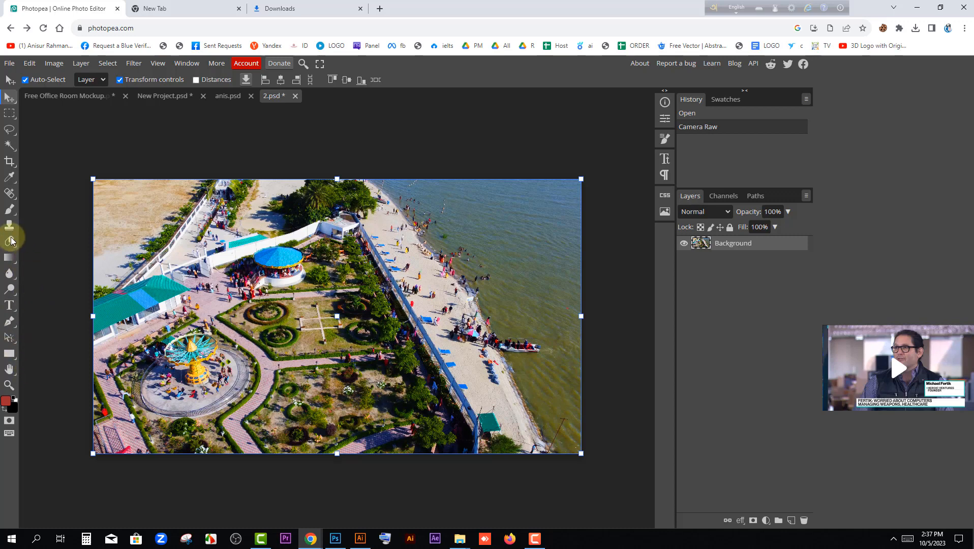
# Step: Draw a red-filled circle with the Ellipse tool and move it over the garden in the lower middle of the photo
pyautogui.rightClick(10, 357)
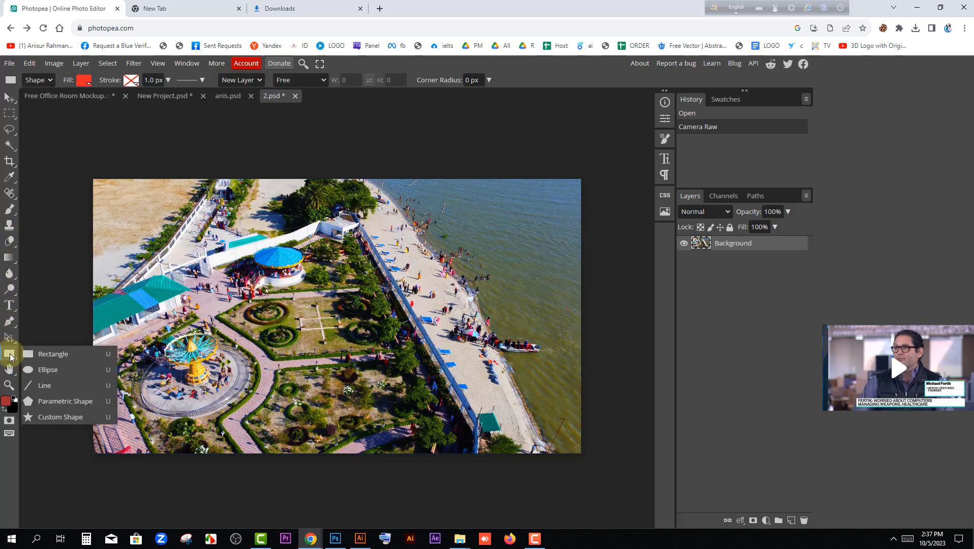
pyautogui.click(44, 372)
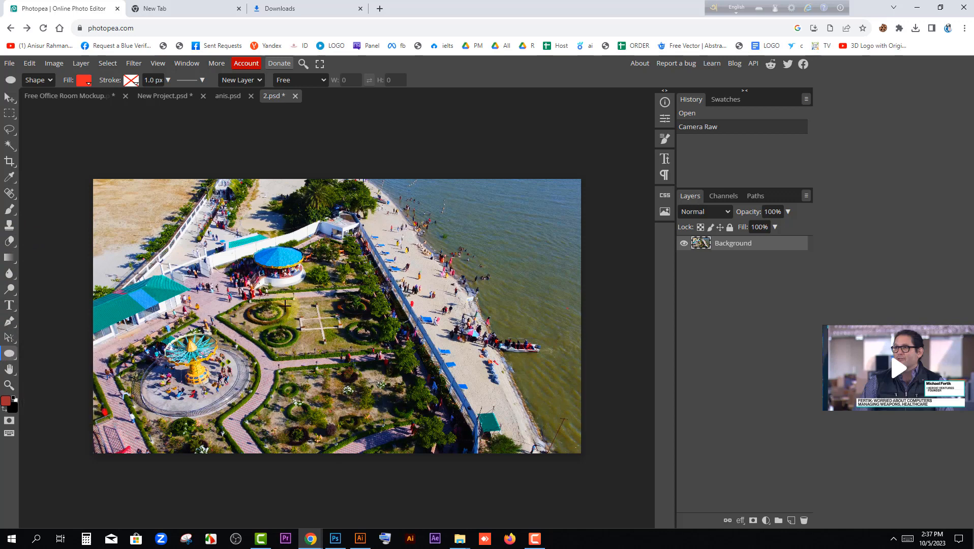
pyautogui.moveTo(280, 294); pyautogui.dragTo(357, 368)
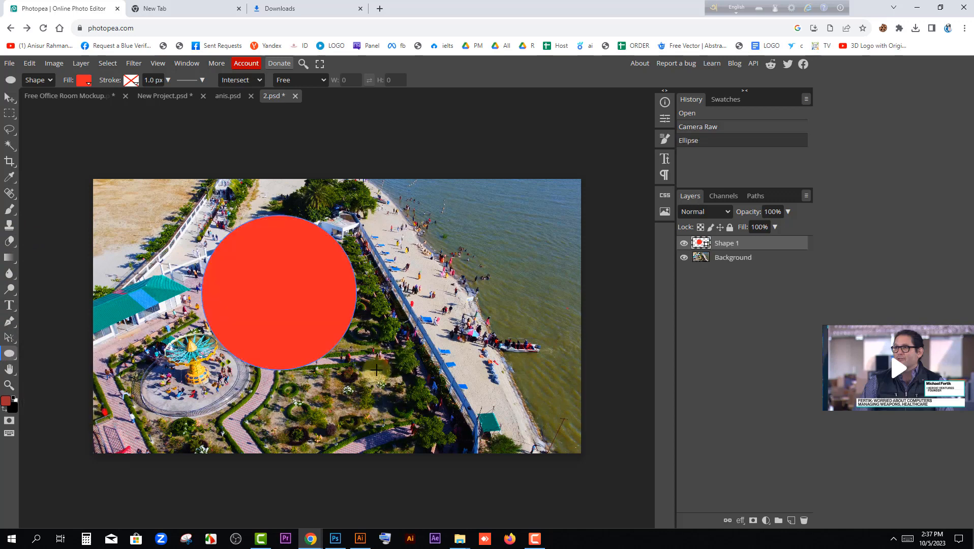
pyautogui.click(10, 96)
pyautogui.moveTo(256, 288); pyautogui.dragTo(312, 335)
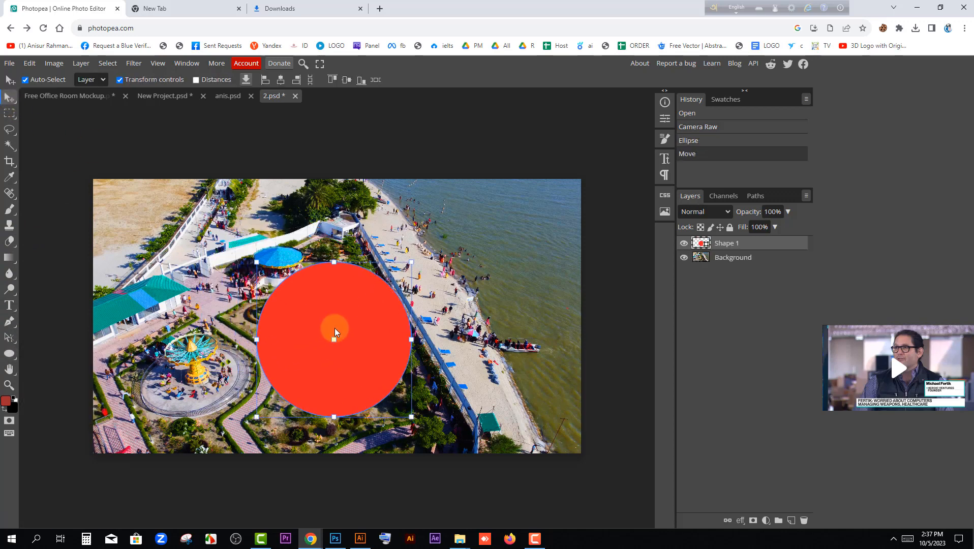
# Step: Clip the photo to the circle layer placed beneath it and reposition the photo so the blue-roofed pavilion sits inside the circle
pyautogui.moveTo(737, 244); pyautogui.dragTo(730, 260)
pyautogui.click(731, 262)
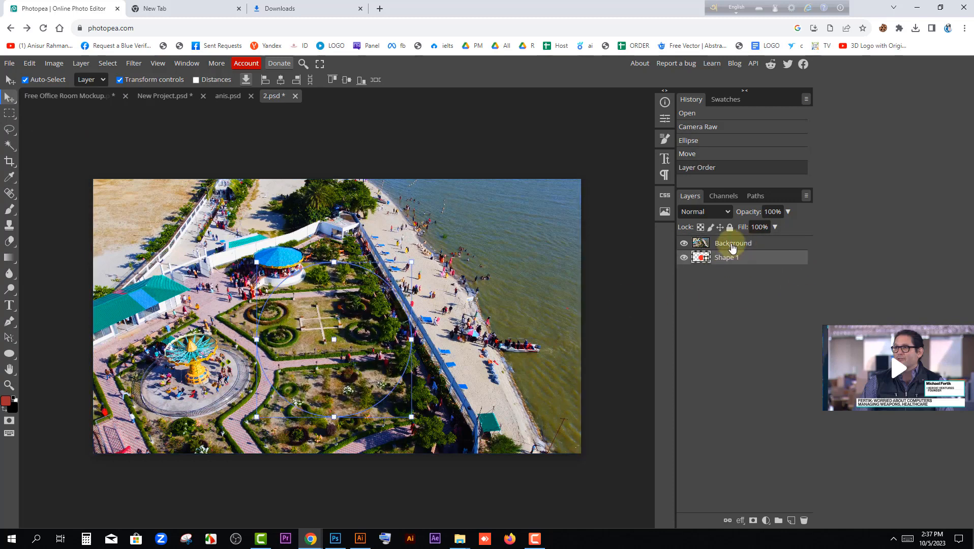
pyautogui.click(732, 249)
pyautogui.rightClick(732, 248)
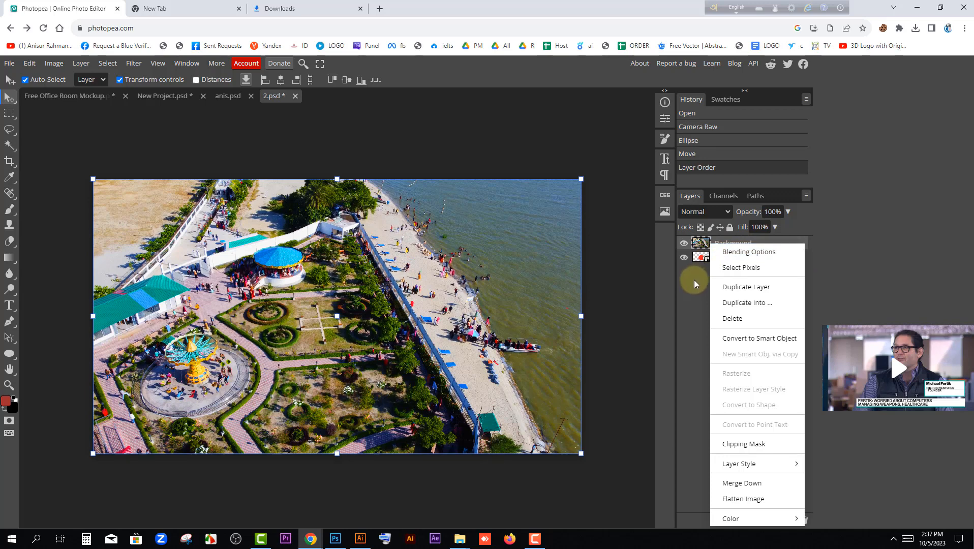
pyautogui.click(744, 444)
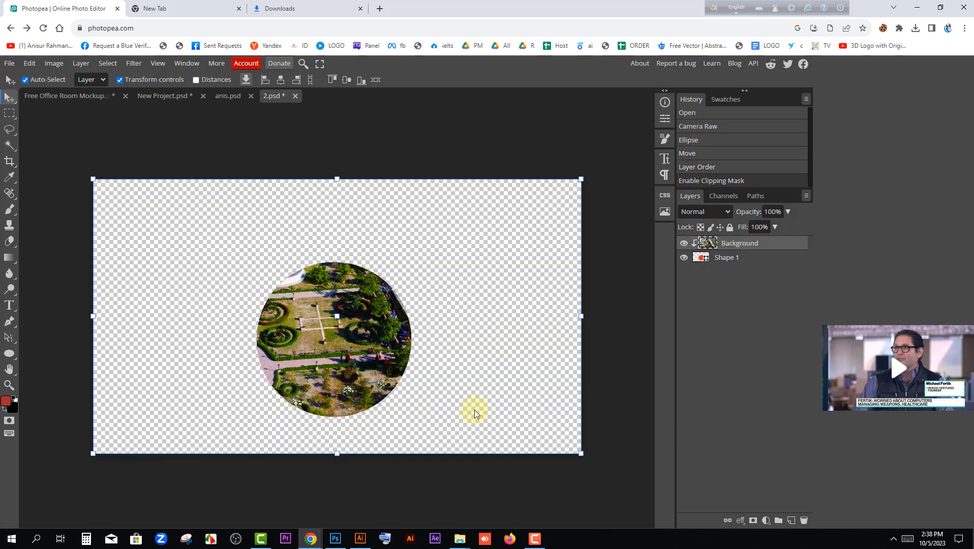
pyautogui.moveTo(358, 317); pyautogui.dragTo(332, 331)
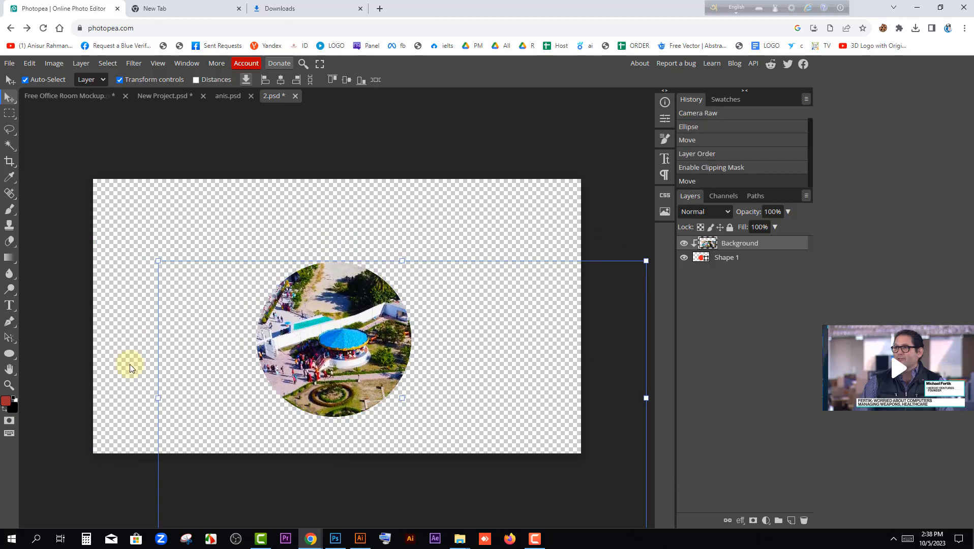
pyautogui.click(419, 233)
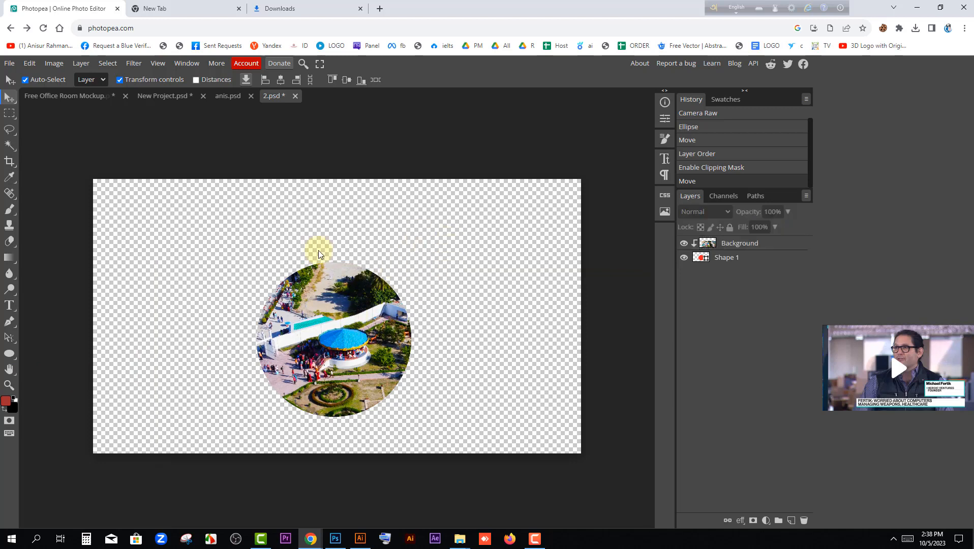
pyautogui.click(749, 244)
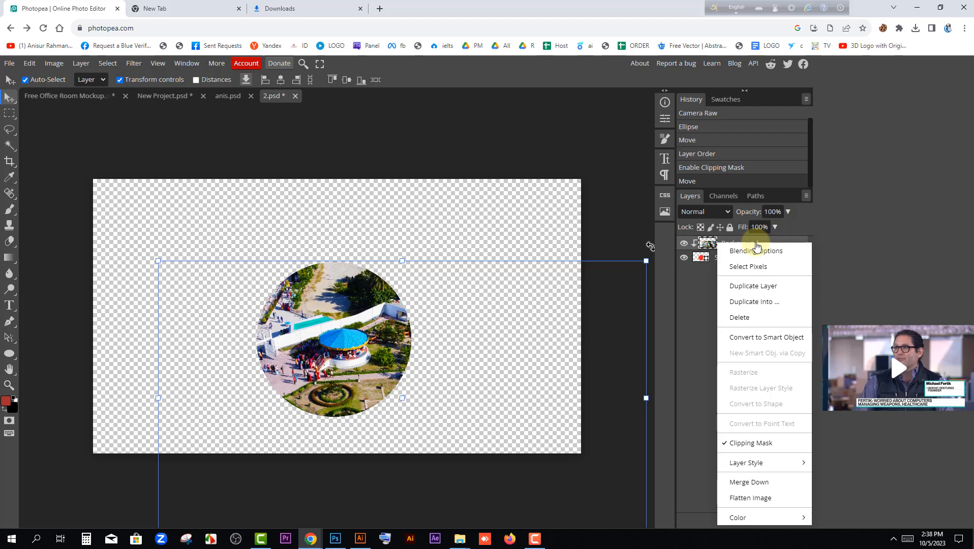
pyautogui.click(757, 249)
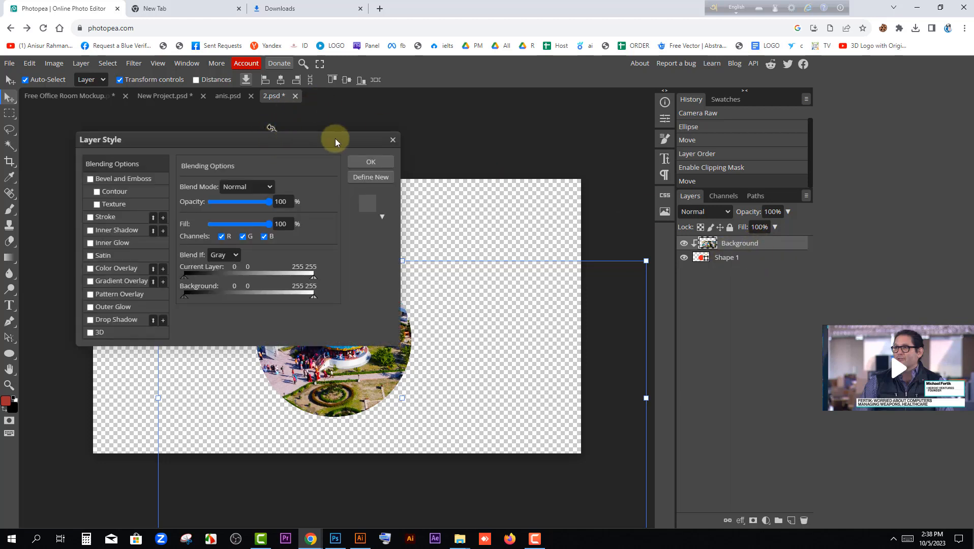
pyautogui.moveTo(337, 141); pyautogui.dragTo(671, 151)
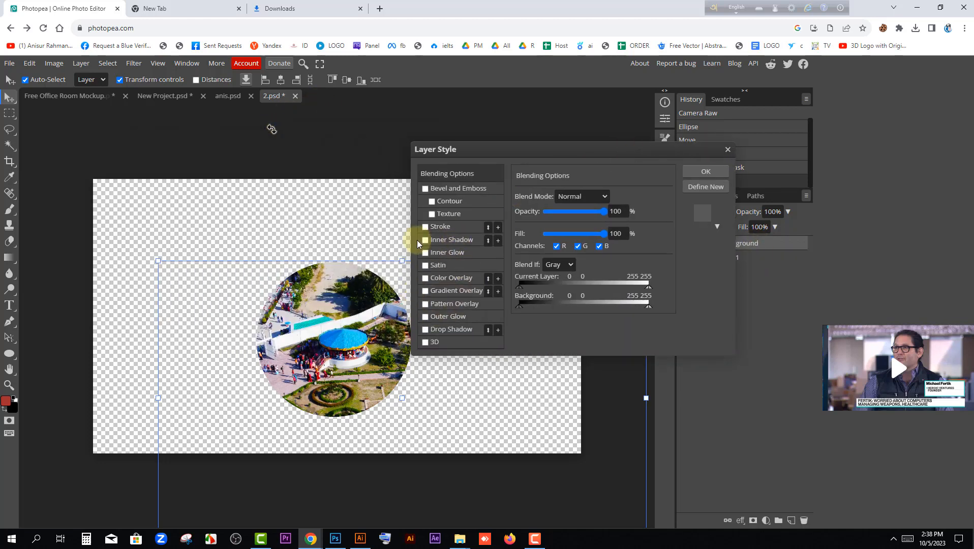
pyautogui.click(425, 227)
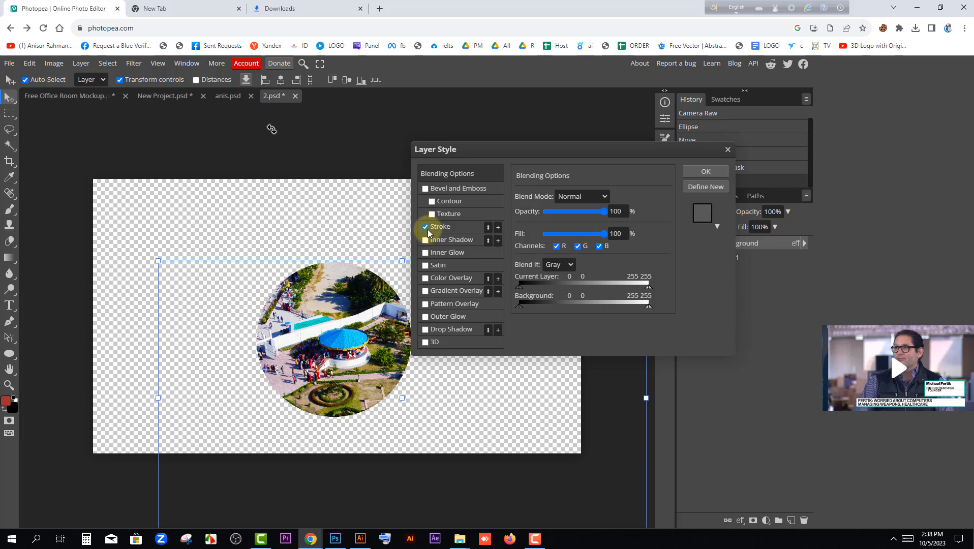
pyautogui.click(447, 230)
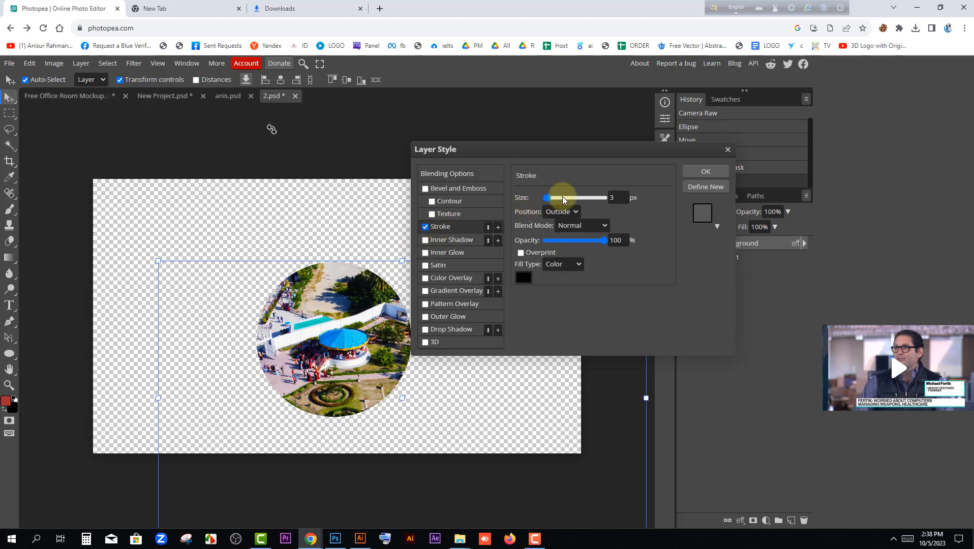
pyautogui.moveTo(562, 198); pyautogui.dragTo(565, 196)
pyautogui.moveTo(567, 240); pyautogui.dragTo(575, 243)
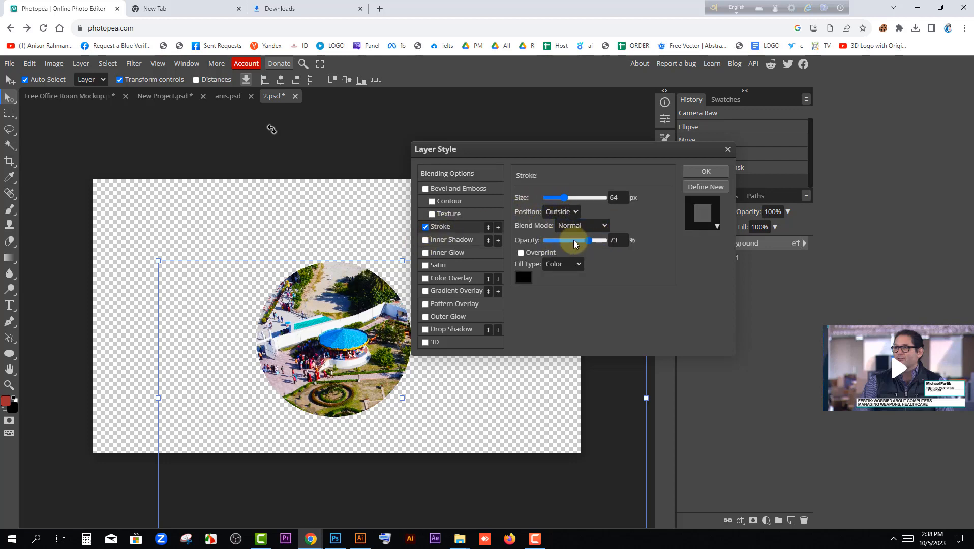
pyautogui.click(727, 149)
# Step: Enable a stroke on the Shape 1 circle layer, try the Inside position and set it back to Outside
pyautogui.click(692, 262)
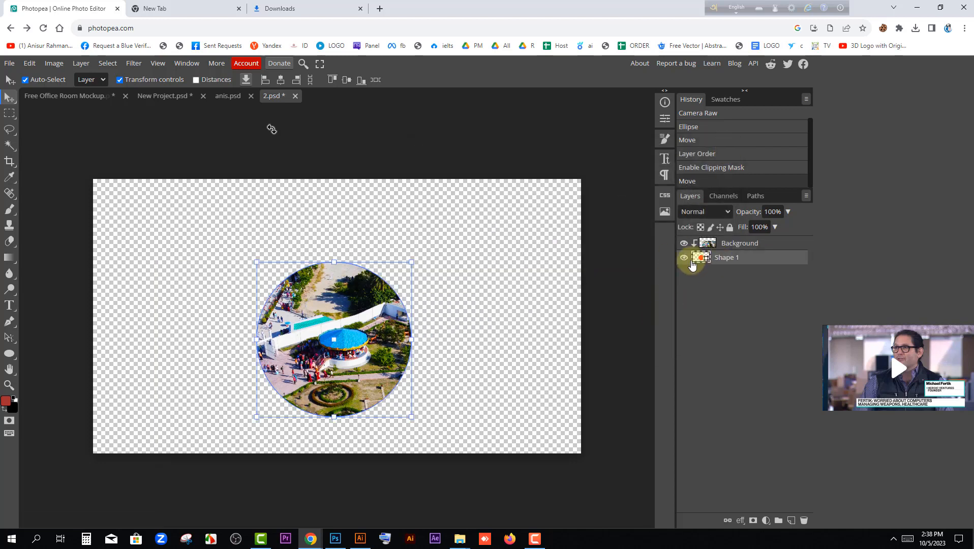
pyautogui.rightClick(732, 258)
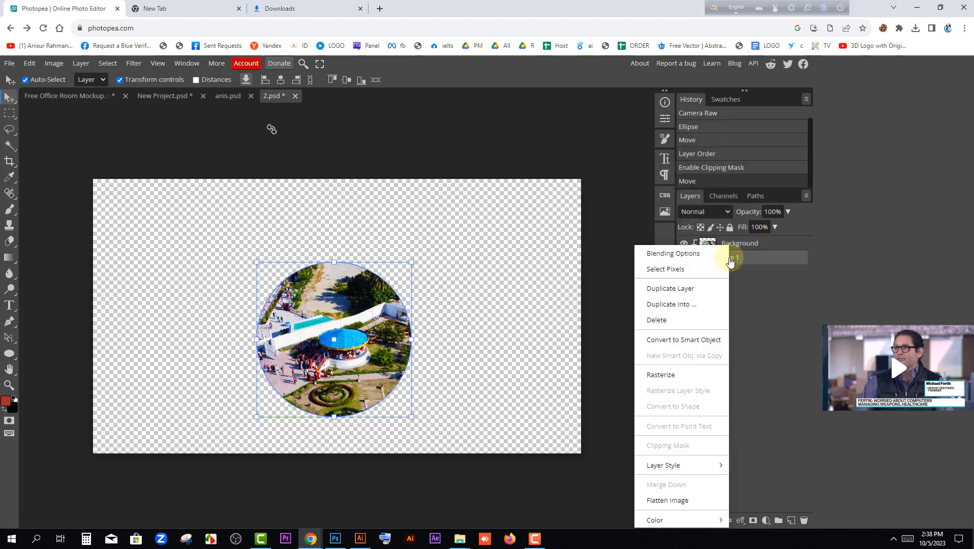
pyautogui.click(667, 254)
pyautogui.click(425, 226)
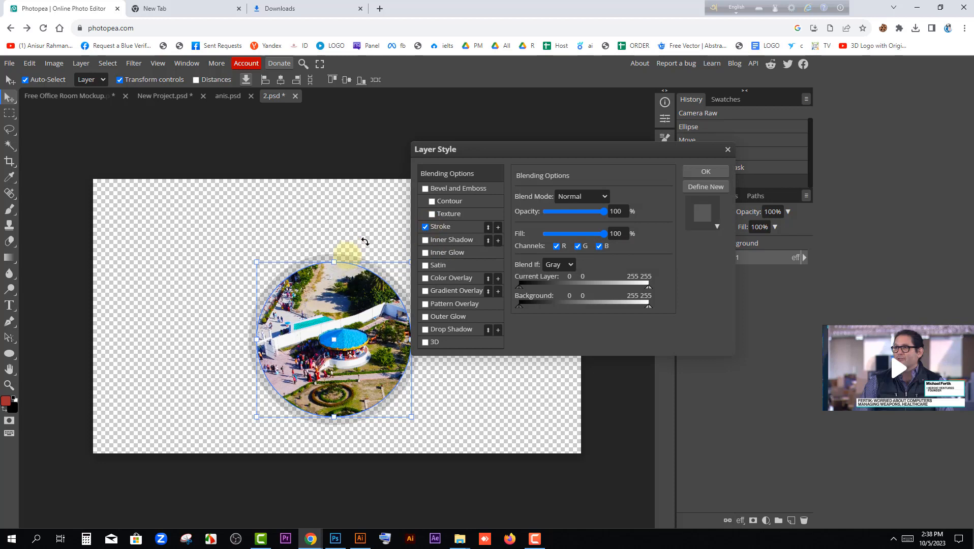
pyautogui.click(443, 226)
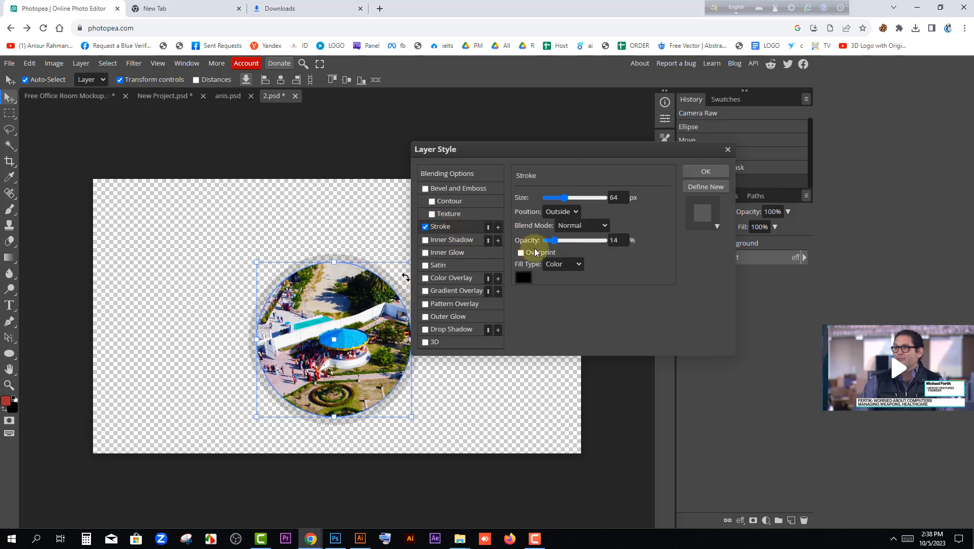
pyautogui.click(562, 212)
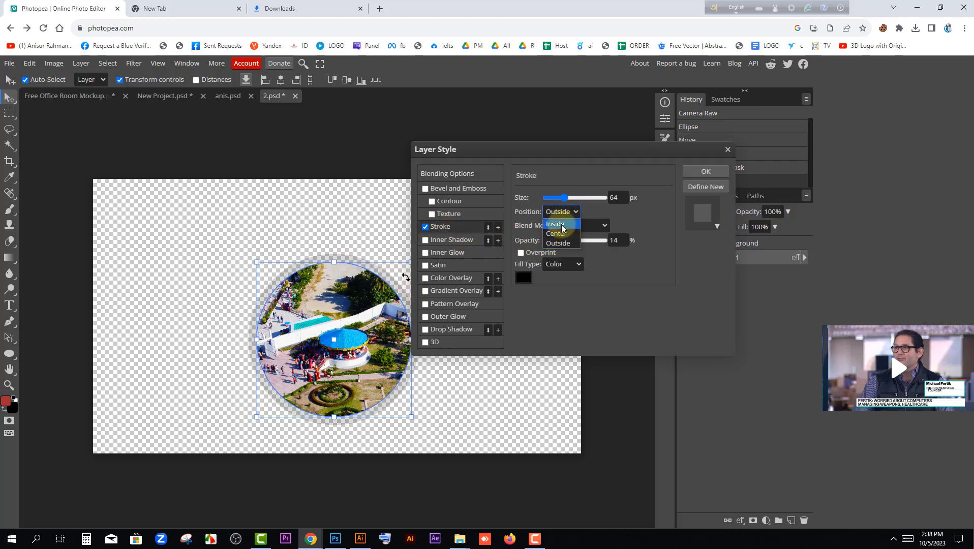
pyautogui.click(562, 224)
pyautogui.click(561, 212)
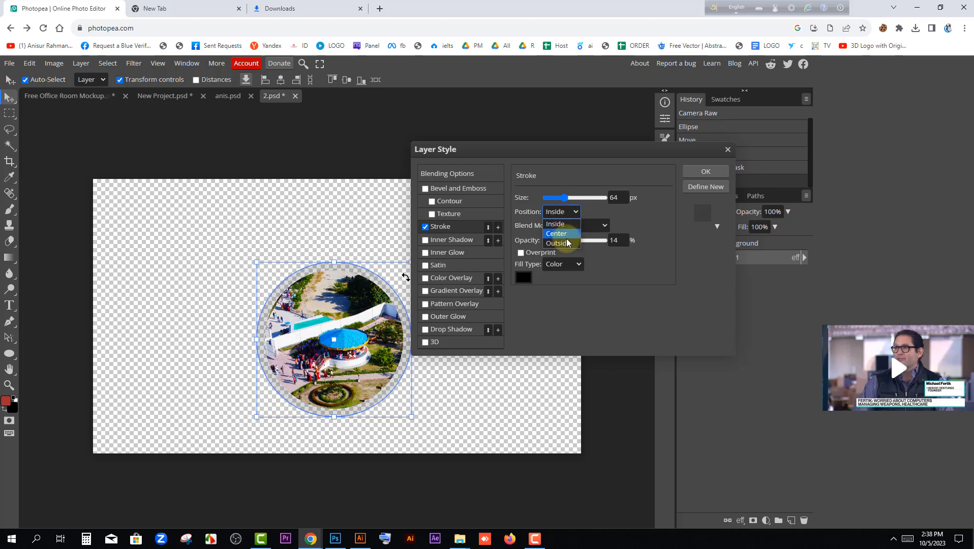
pyautogui.click(565, 243)
# Step: Give the circle's stroke the Normal blend mode, 100% opacity and a bright red colour
pyautogui.click(584, 225)
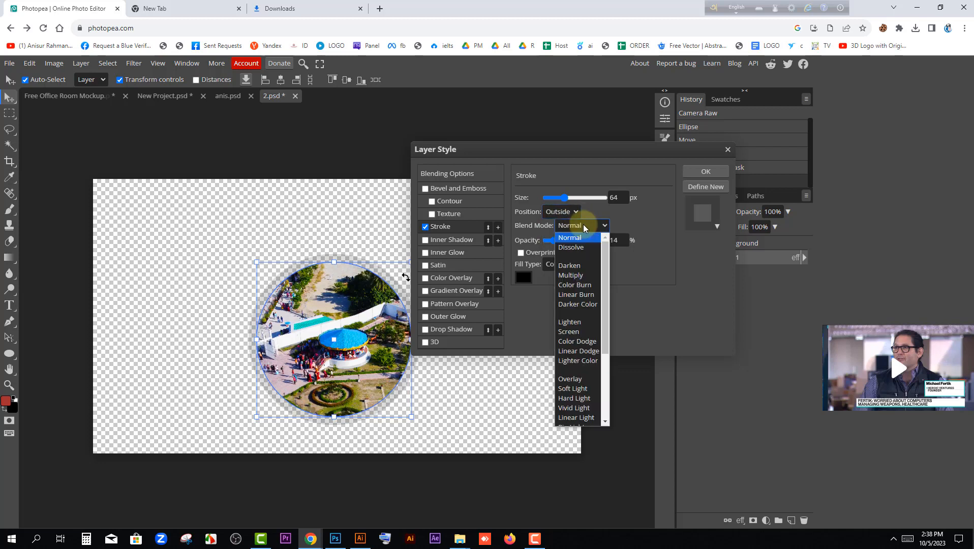
pyautogui.click(564, 238)
pyautogui.click(562, 241)
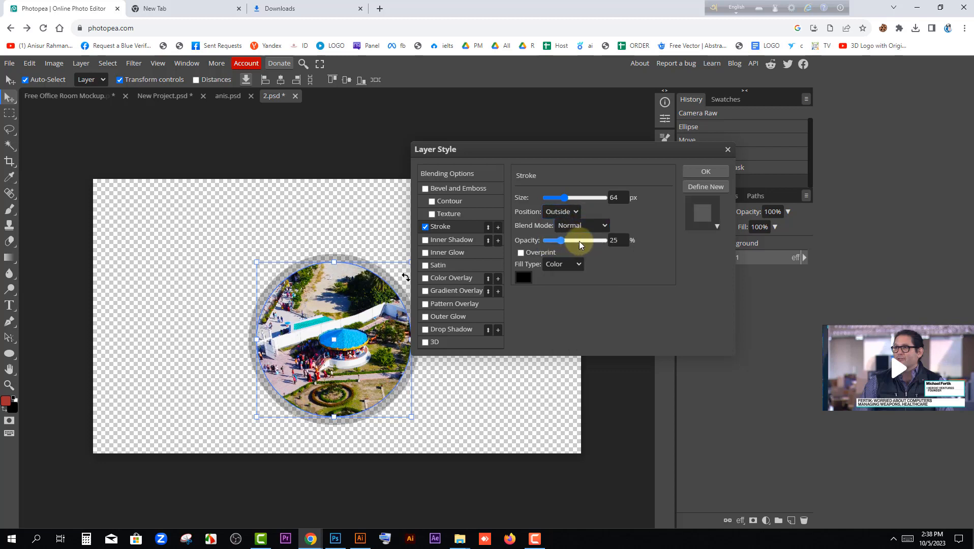
pyautogui.moveTo(581, 244); pyautogui.dragTo(604, 243)
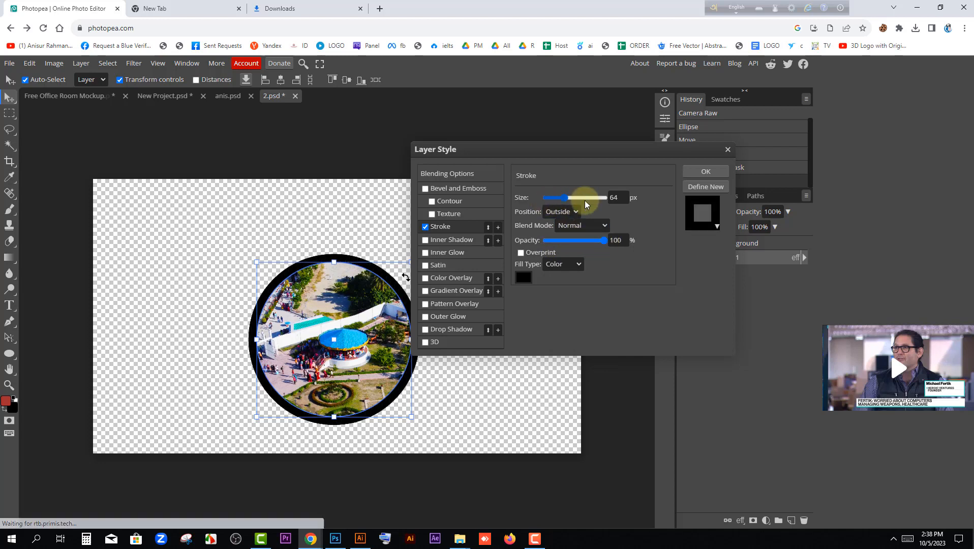
pyautogui.click(520, 279)
pyautogui.moveTo(245, 250); pyautogui.dragTo(285, 227)
pyautogui.click(360, 232)
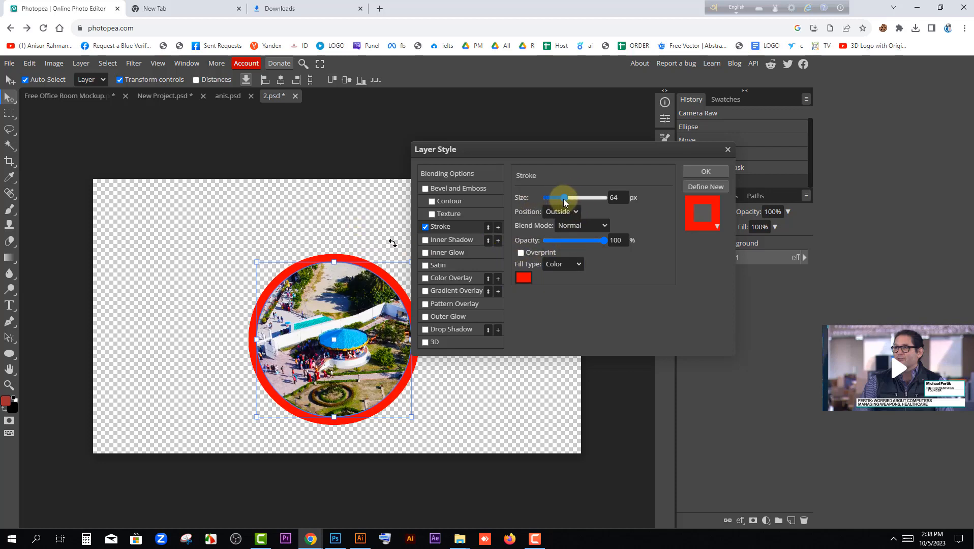
# Step: Set the circle's stroke size to 27 px, check the 3D effect settings and apply the layer style
pyautogui.moveTo(565, 202)
pyautogui.mouseDown()
pyautogui.moveTo(588, 198)
pyautogui.moveTo(545, 198)
pyautogui.moveTo(554, 202)
pyautogui.mouseUp()
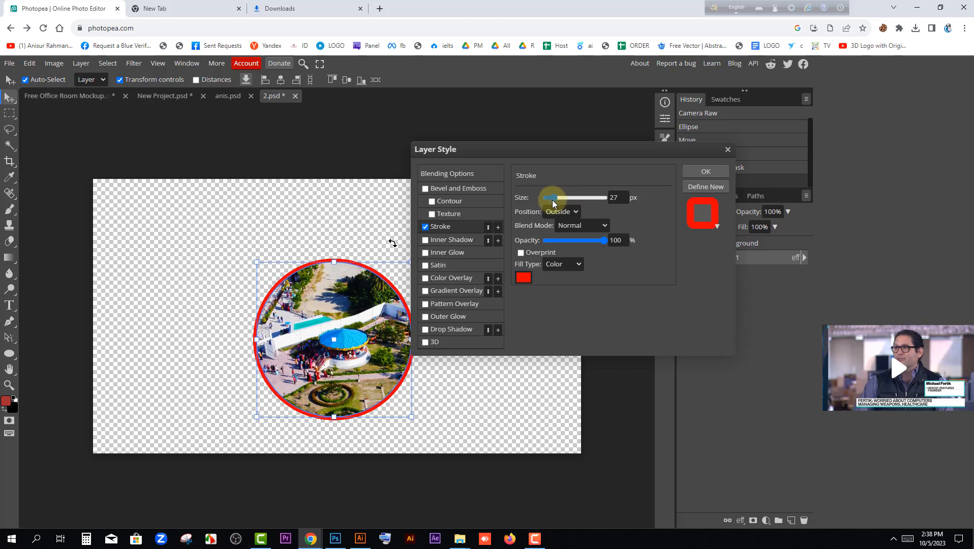
pyautogui.click(422, 344)
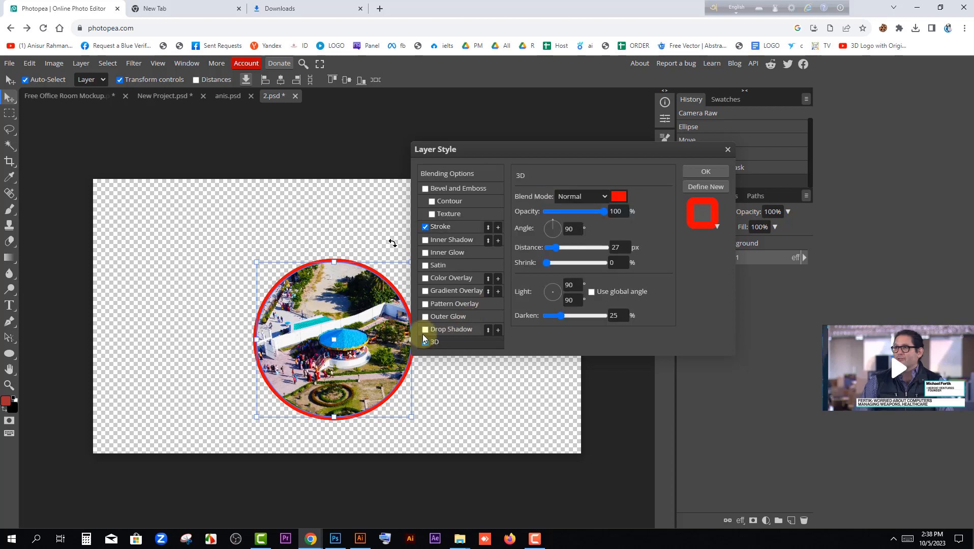
pyautogui.click(700, 172)
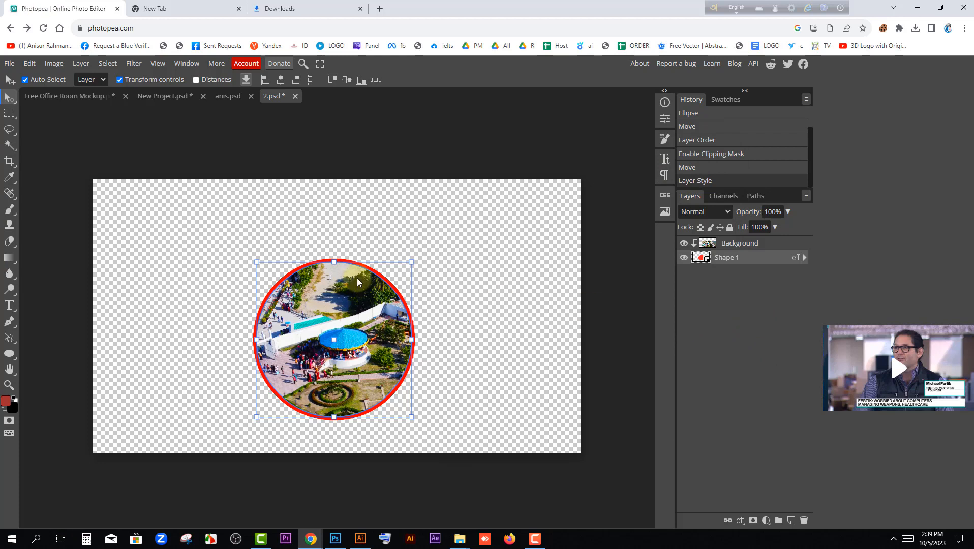
pyautogui.click(531, 259)
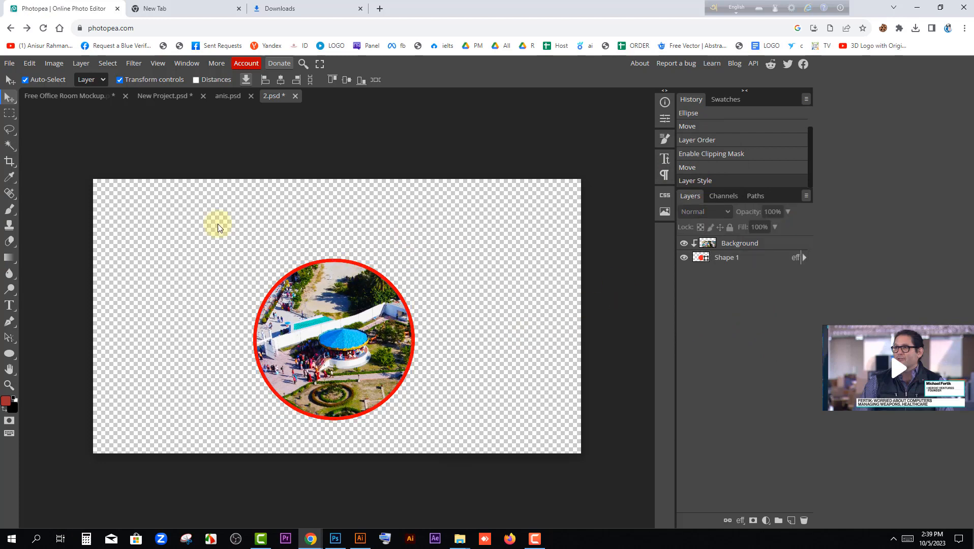
pyautogui.click(265, 317)
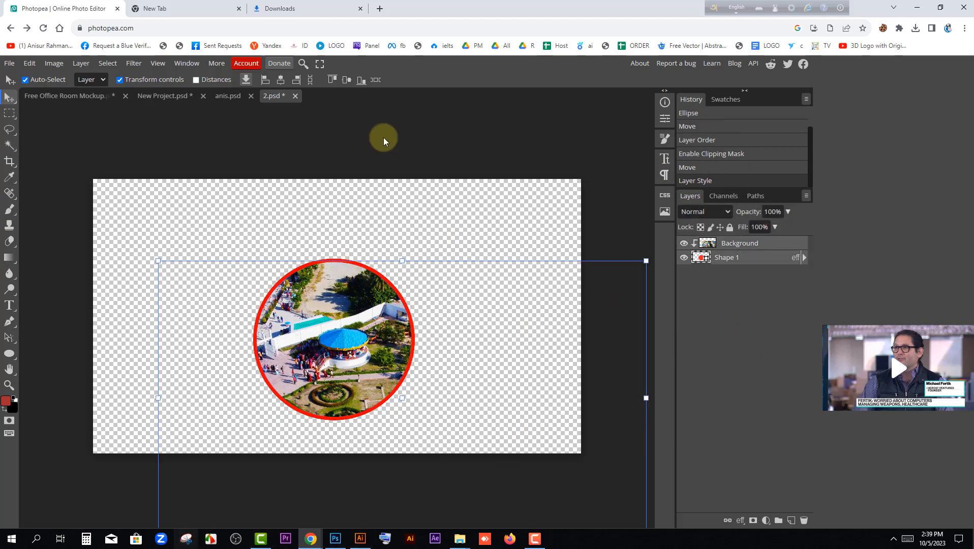
pyautogui.click(54, 64)
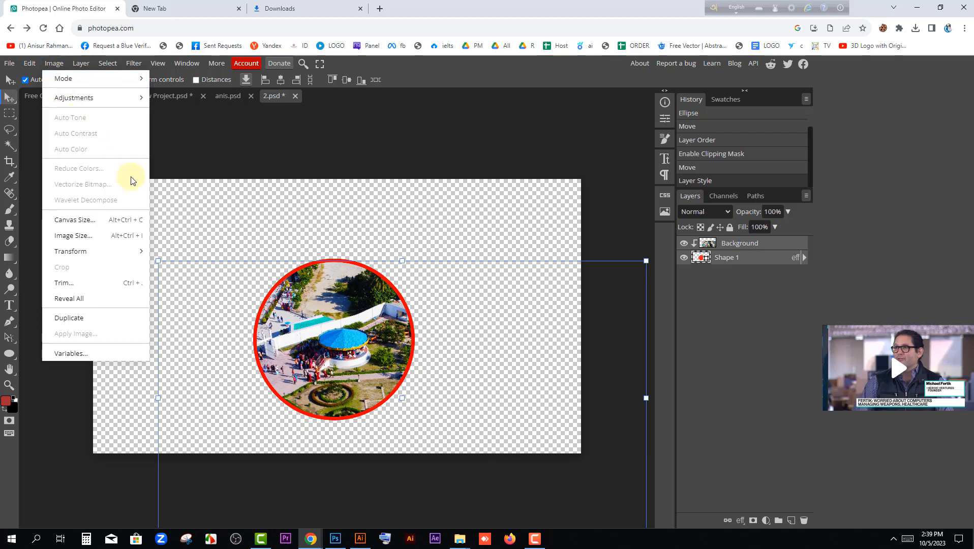
pyautogui.click(109, 65)
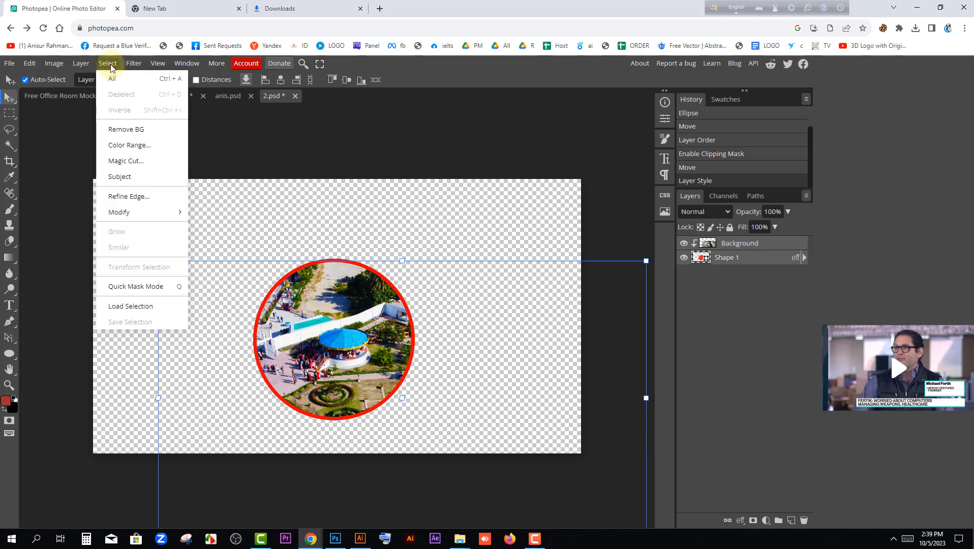
pyautogui.click(342, 129)
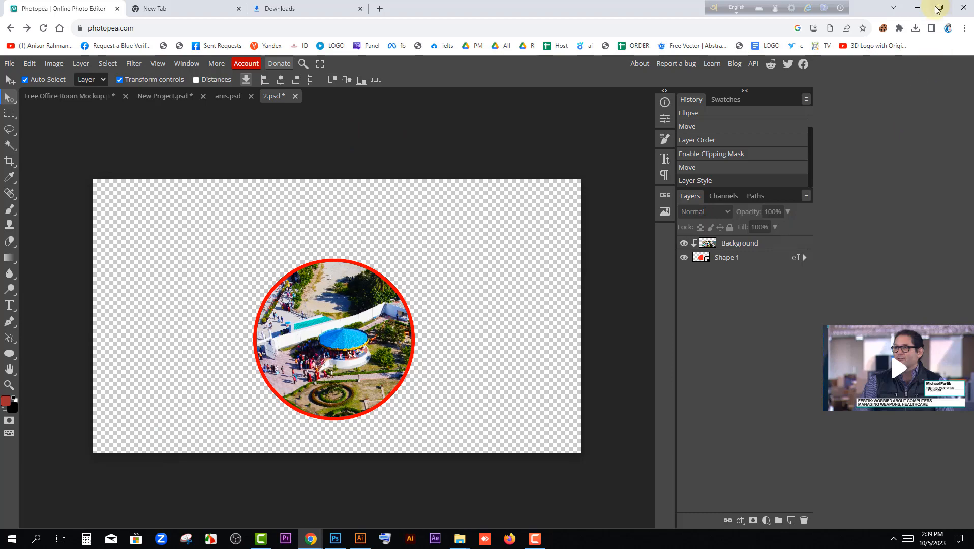
# Step: Preview the portrait mee.jpg from the Windows desktop in the Photos viewer, then close it
pyautogui.click(917, 8)
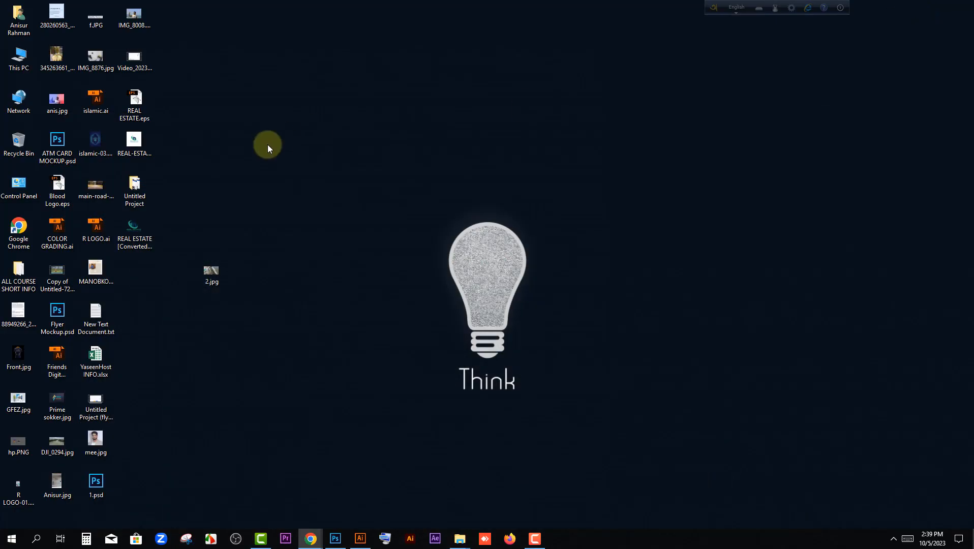
pyautogui.doubleClick(107, 442)
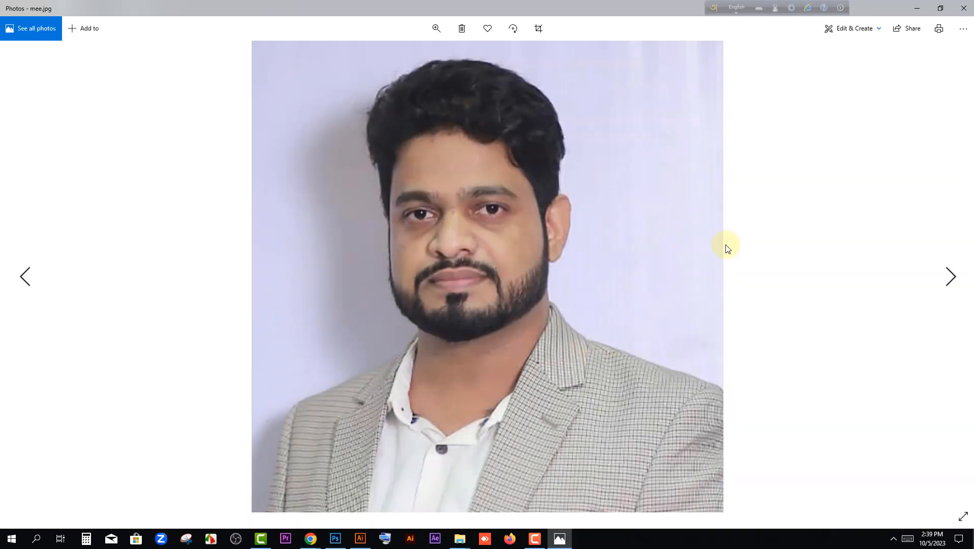
pyautogui.click(963, 8)
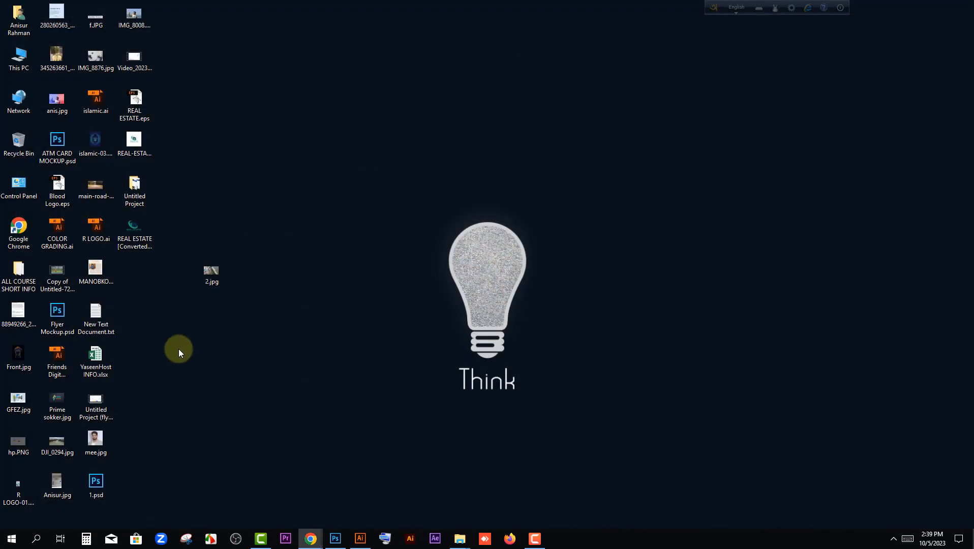
# Step: Switch back to Photopea in Chrome and open mee.jpg from the Desktop folder
pyautogui.moveTo(311, 538)
pyautogui.click(356, 501)
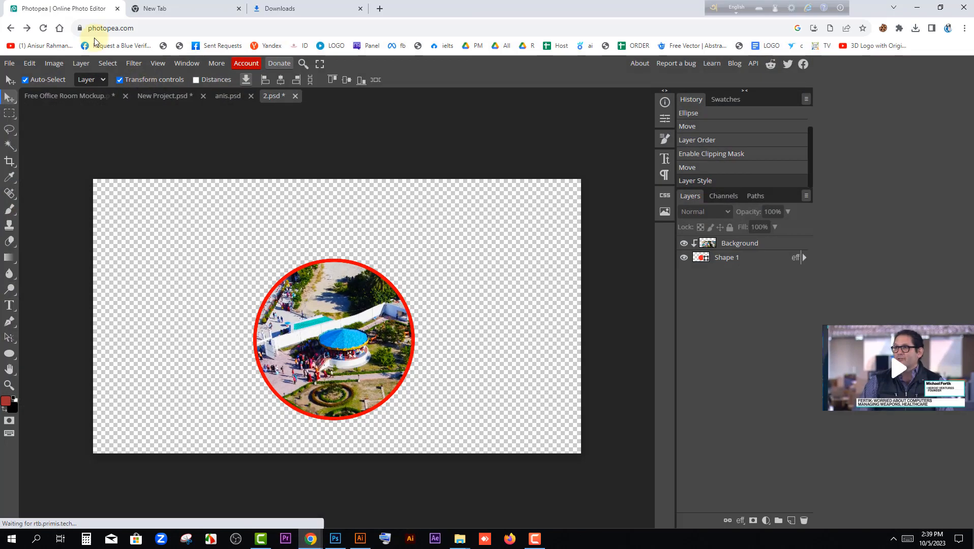
pyautogui.click(9, 63)
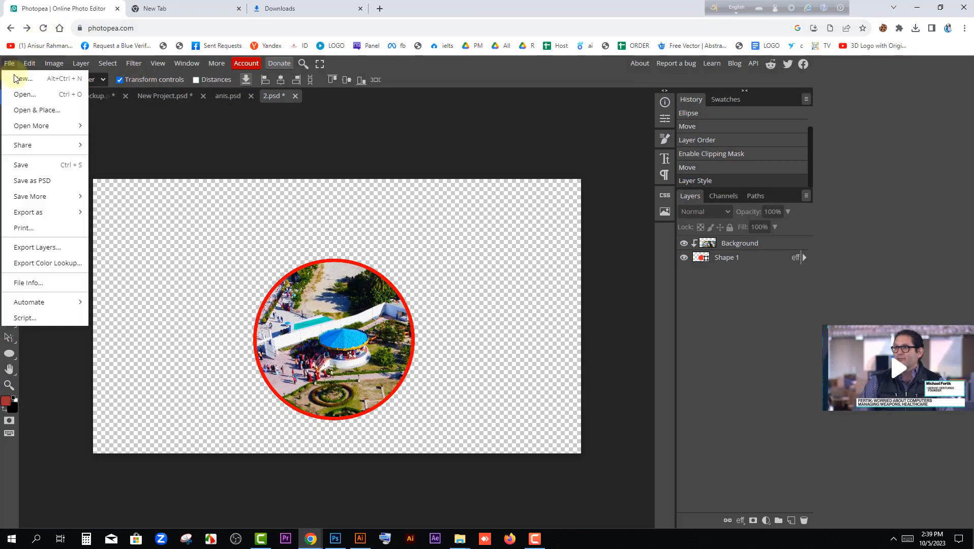
pyautogui.click(23, 100)
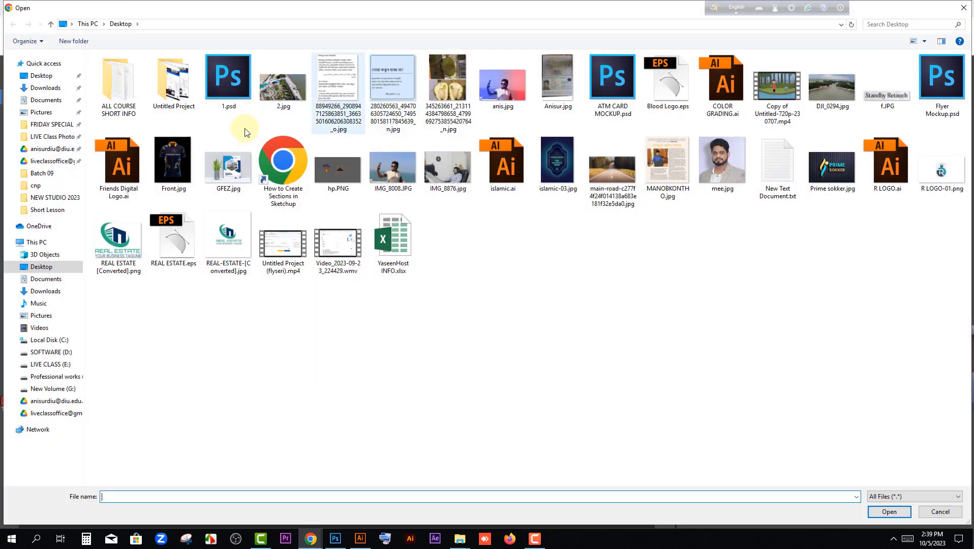
pyautogui.click(722, 170)
pyautogui.click(891, 512)
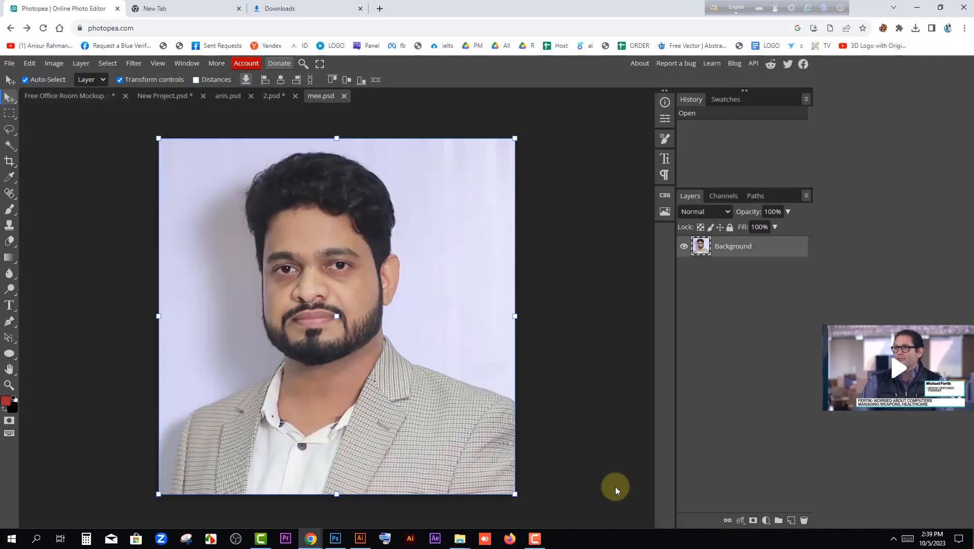
# Step: Remove the background of the portrait with the automatic Remove BG command
pyautogui.click(82, 64)
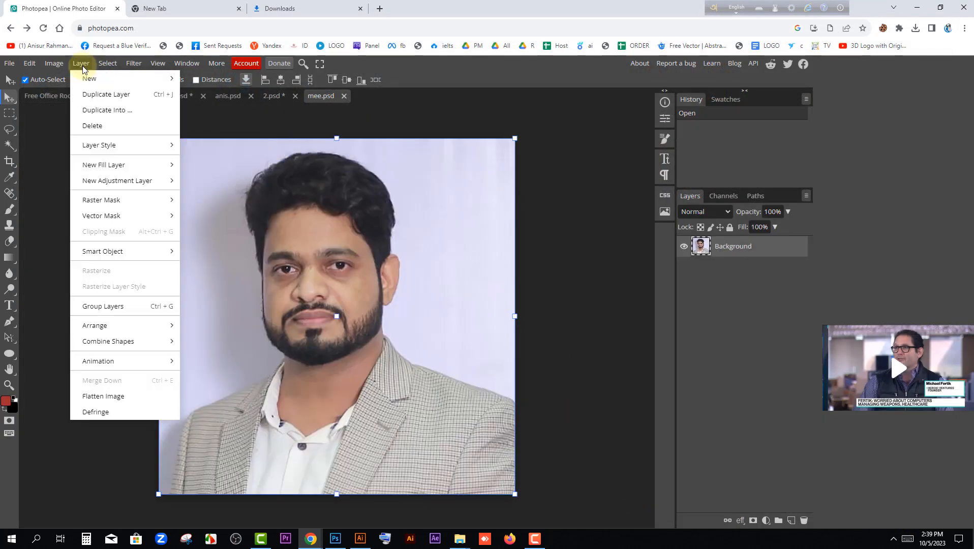
pyautogui.moveTo(64, 68)
pyautogui.moveTo(116, 68)
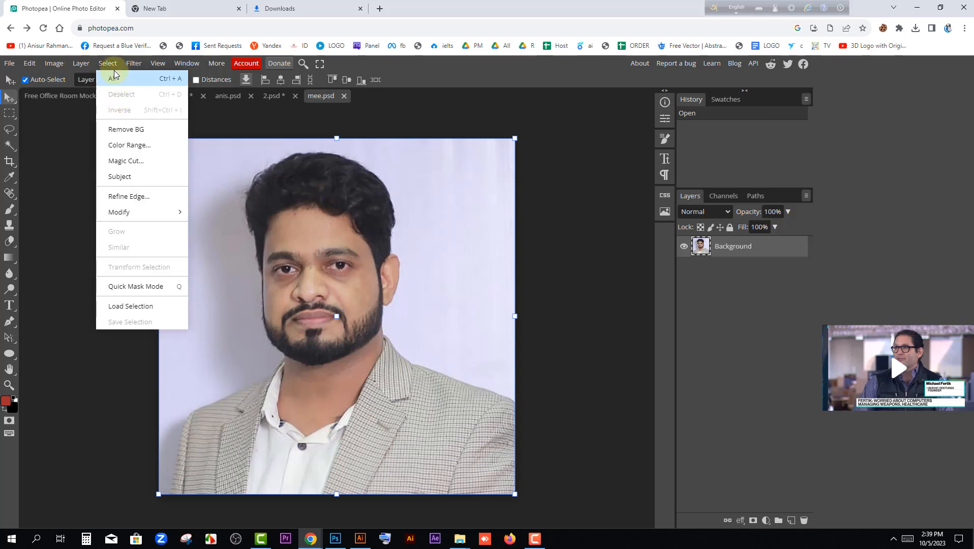
pyautogui.click(125, 130)
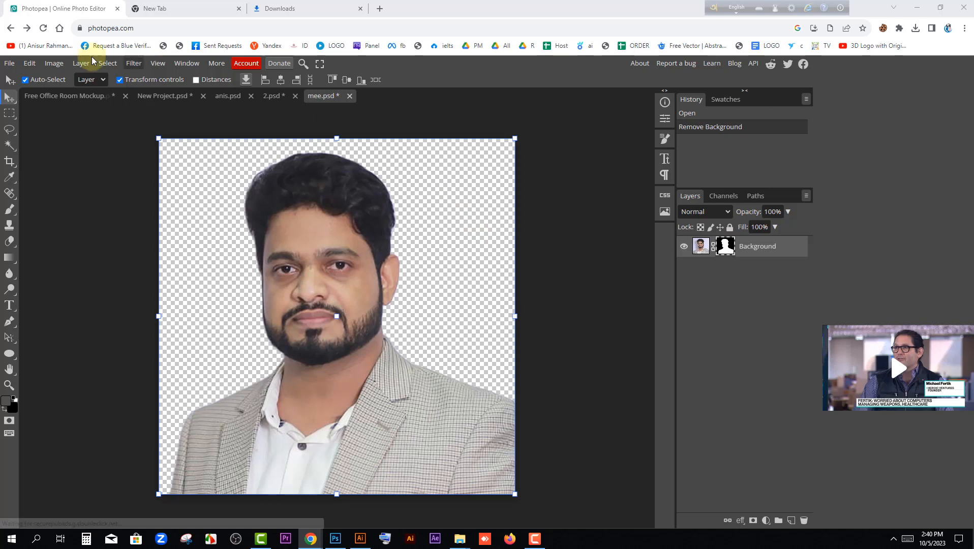
pyautogui.click(9, 64)
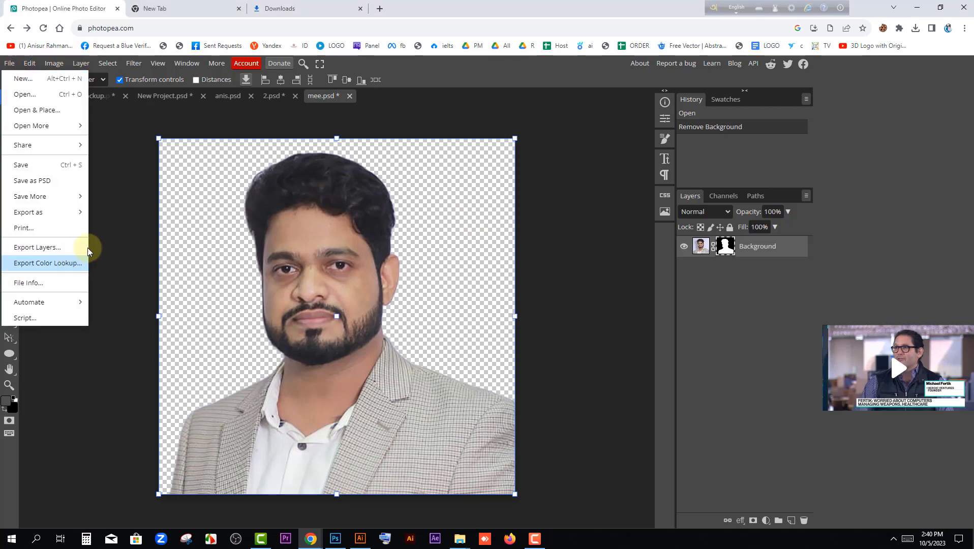
pyautogui.click(132, 64)
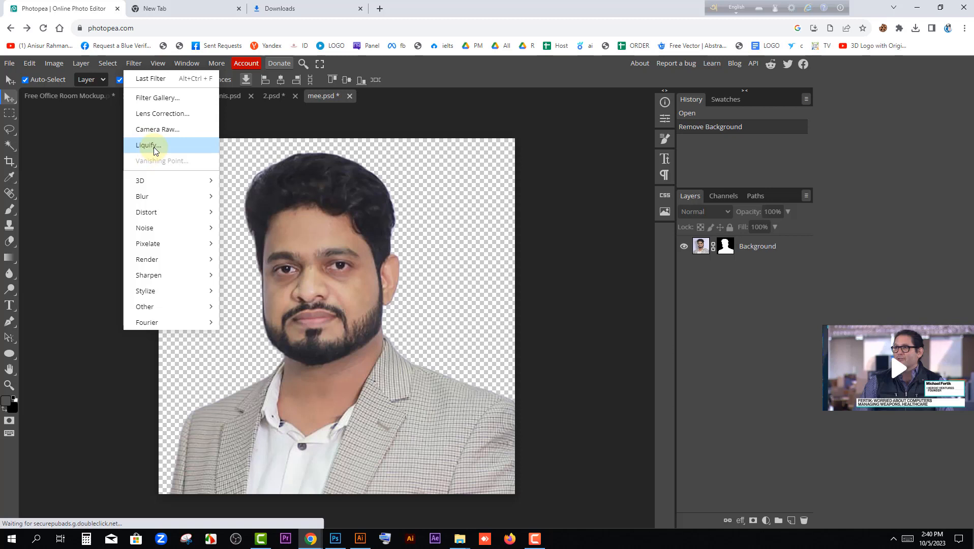
pyautogui.moveTo(148, 183)
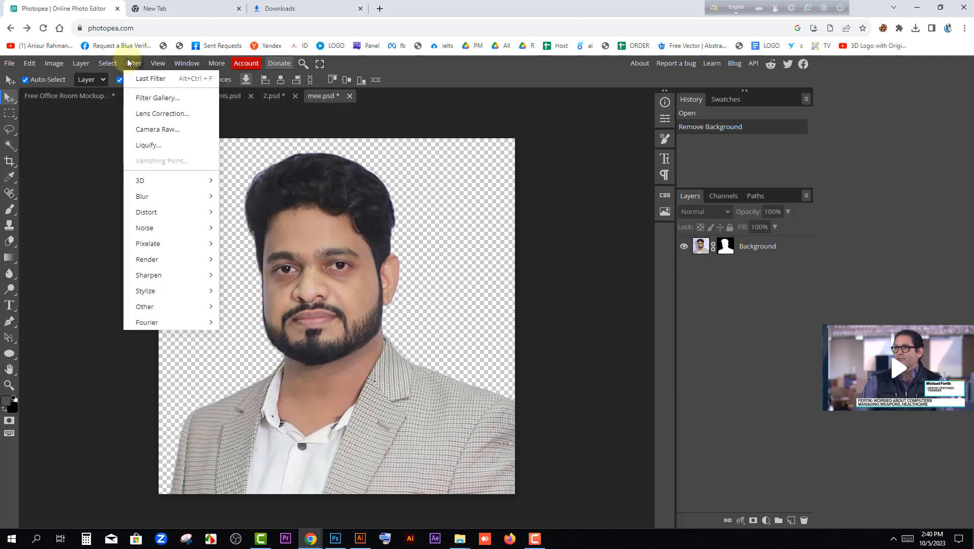
pyautogui.moveTo(109, 66)
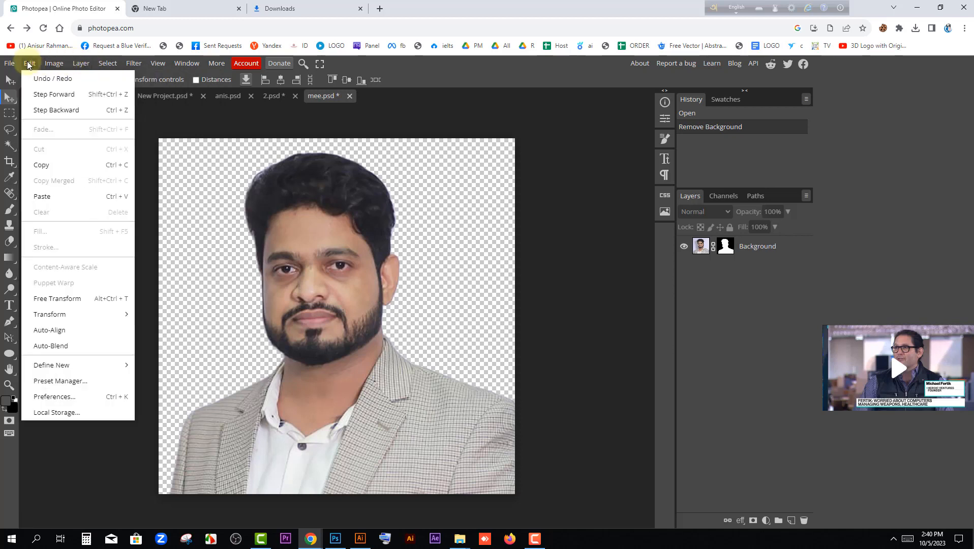
pyautogui.moveTo(10, 64)
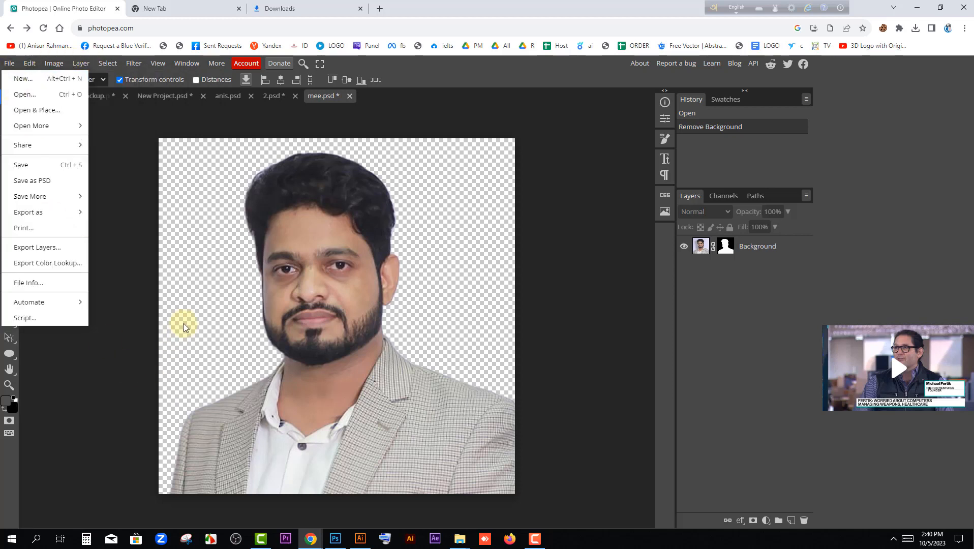
pyautogui.click(193, 310)
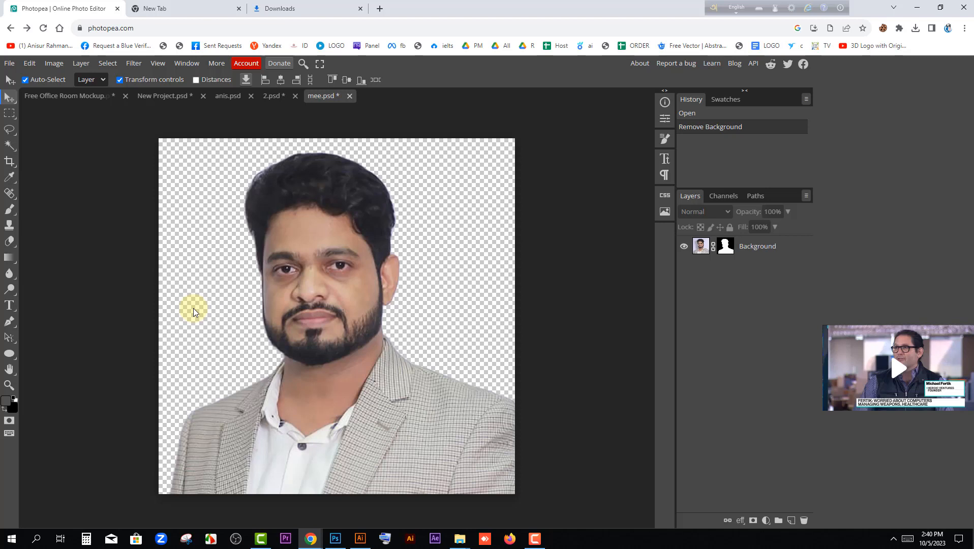